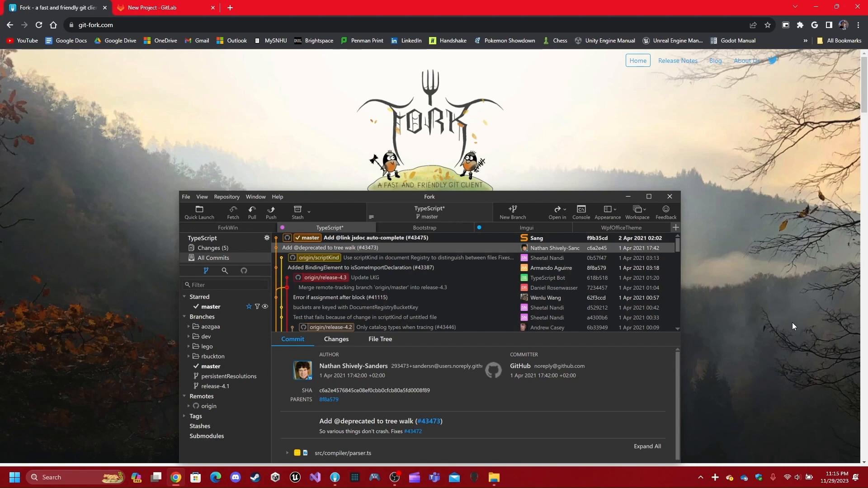
pyautogui.scroll(-4, 195, 176)
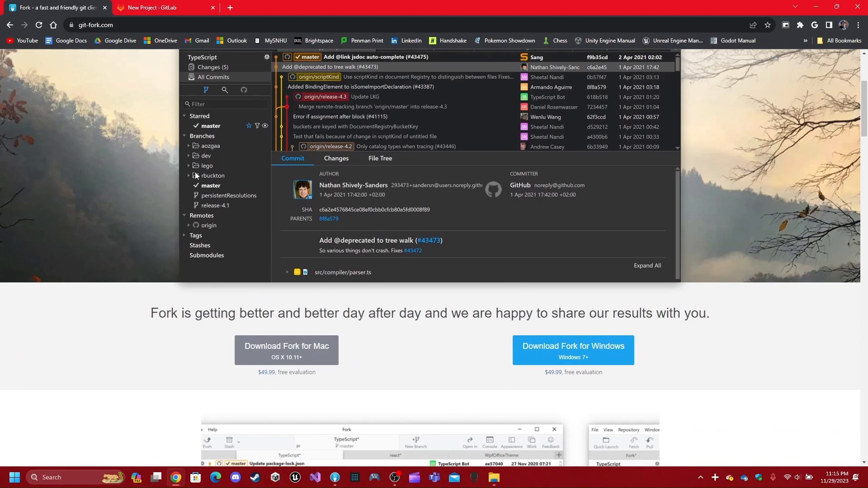
pyautogui.scroll(4, 171, 215)
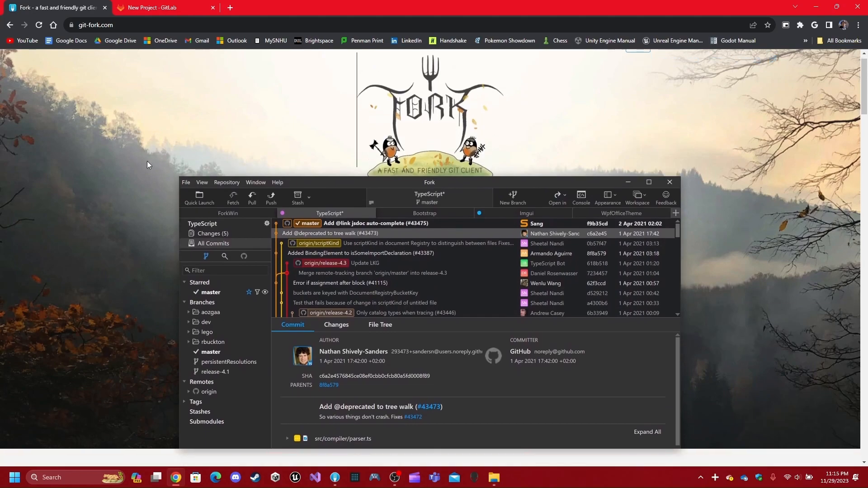
pyautogui.scroll(-5, 118, 189)
pyautogui.scroll(3, 116, 186)
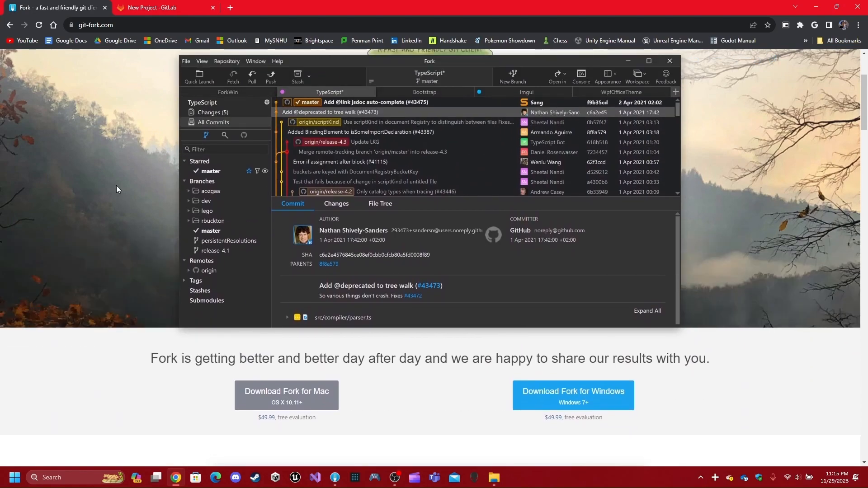
pyautogui.scroll(3, 116, 185)
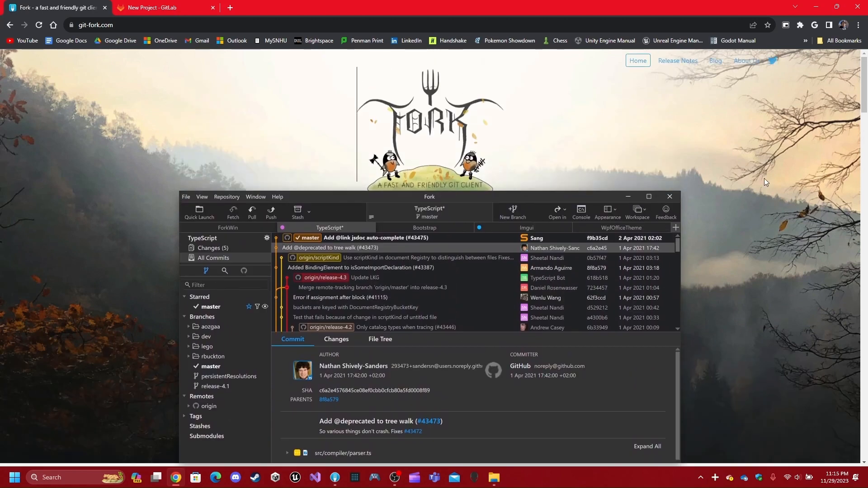
pyautogui.scroll(-2, 755, 167)
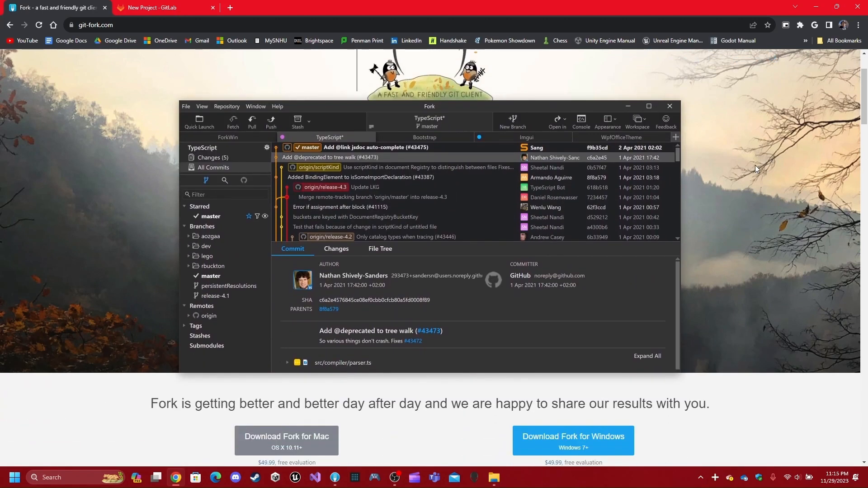
pyautogui.scroll(-1, 756, 165)
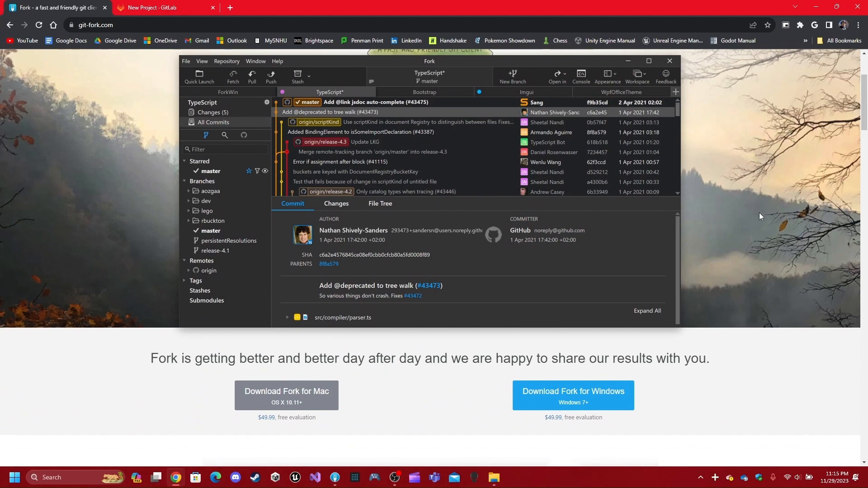
pyautogui.scroll(-2, 511, 283)
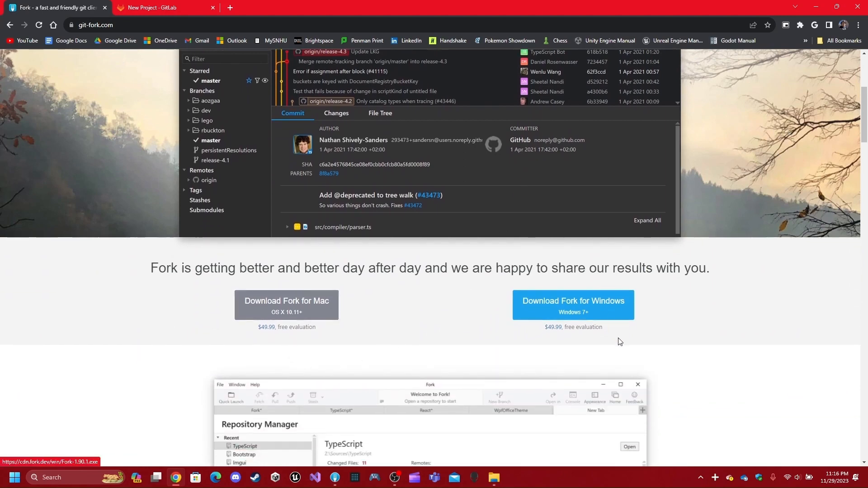
pyautogui.scroll(5, 441, 300)
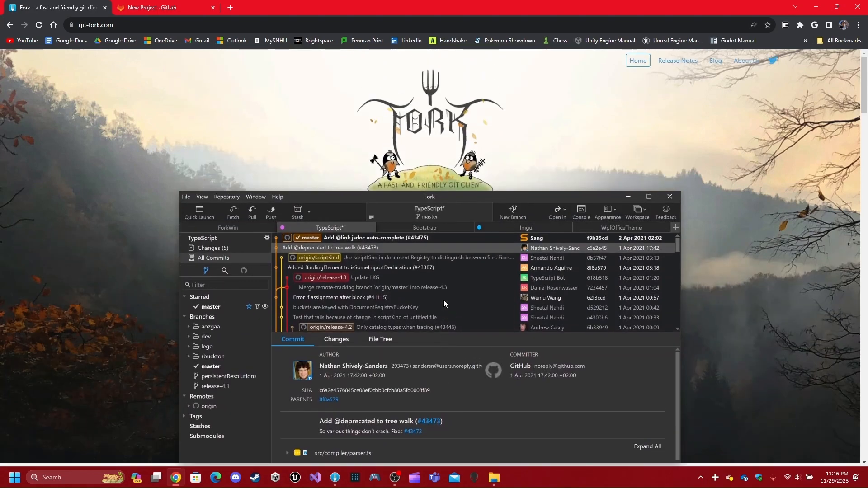
# - Bring Fork forward and look at its theme and layout options without changing anything
pyautogui.click(335, 478)
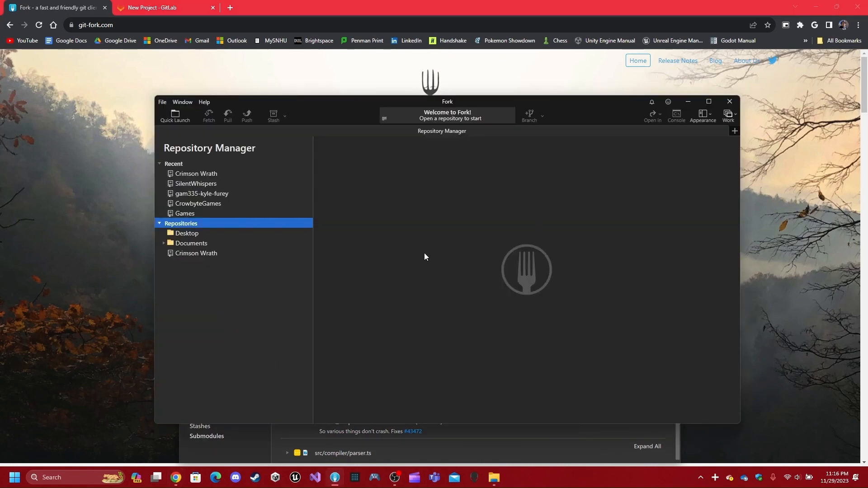
pyautogui.click(702, 116)
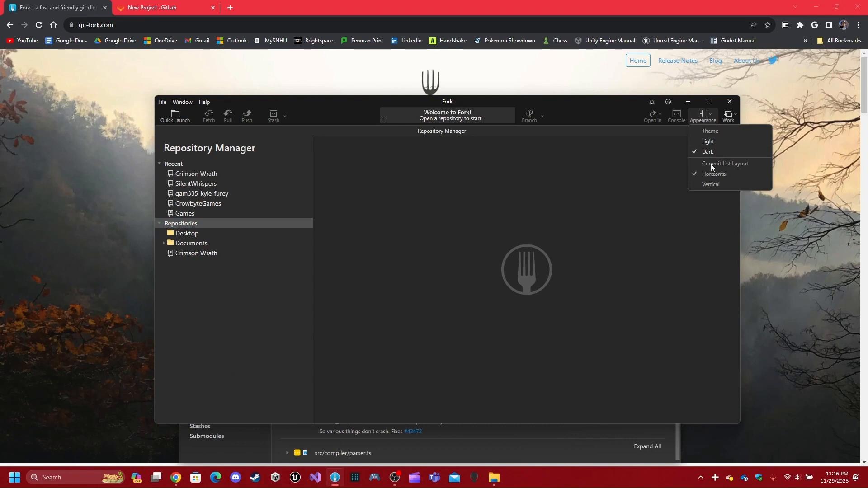
pyautogui.click(572, 156)
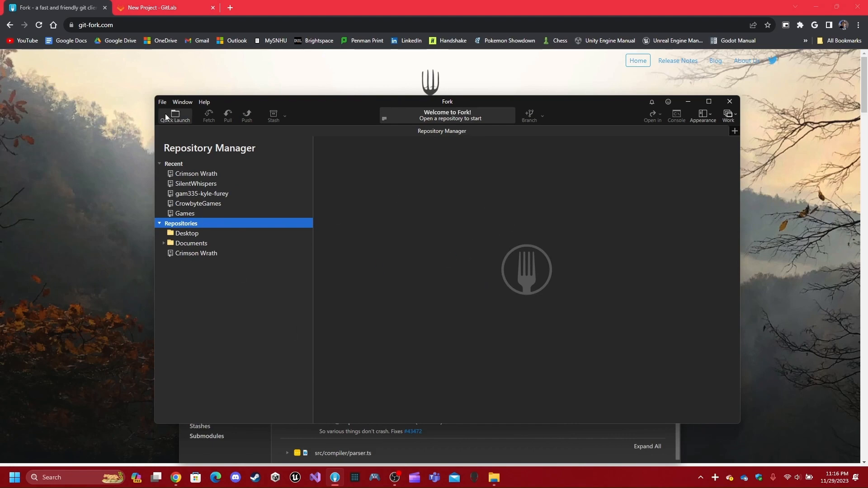
# - After checking the browser tabs, return to Fork's Repository Manager and open its File menu
pyautogui.click(150, 5)
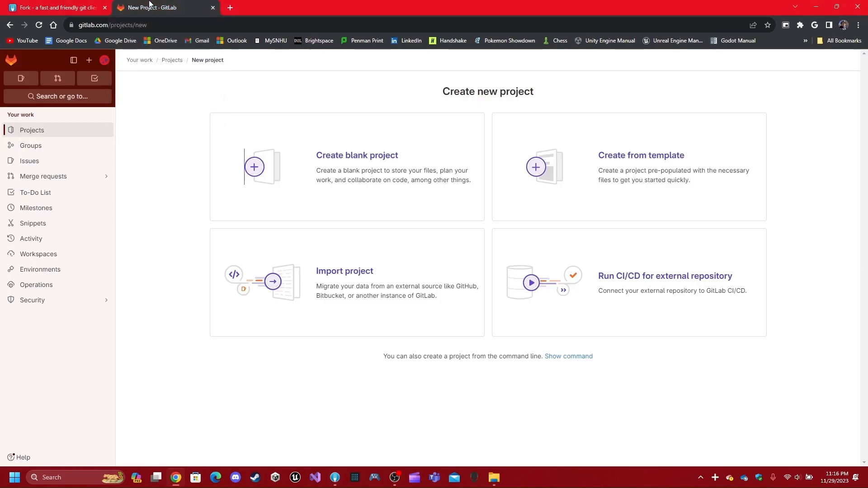
pyautogui.click(22, 5)
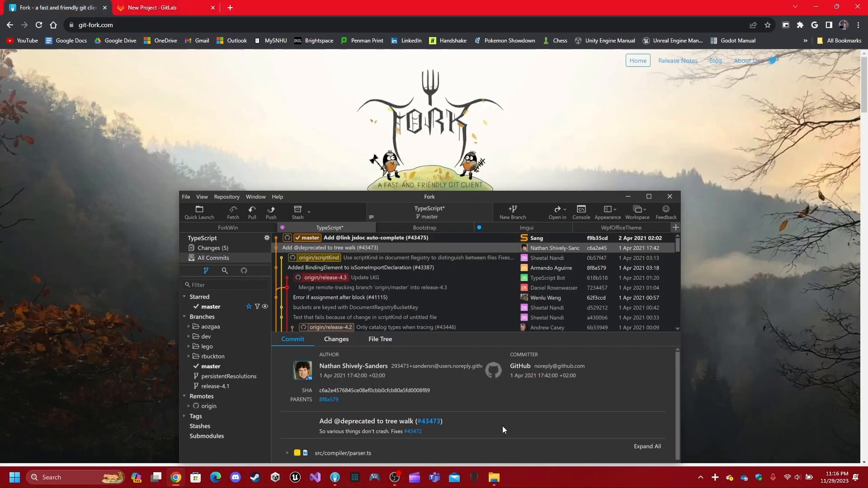
pyautogui.click(494, 478)
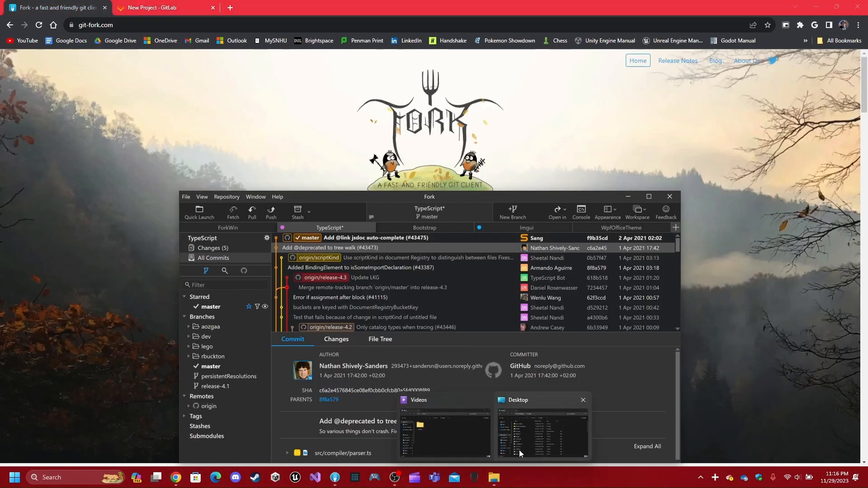
pyautogui.click(395, 477)
pyautogui.click(395, 478)
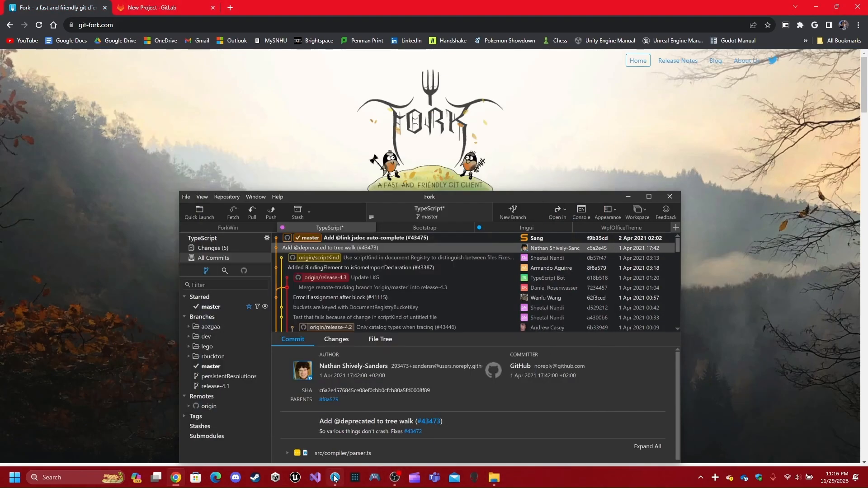
pyautogui.click(335, 477)
pyautogui.click(164, 104)
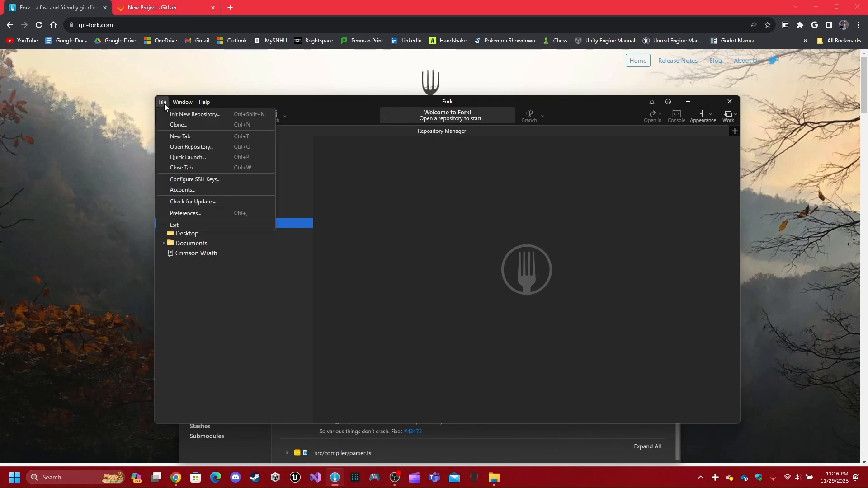
pyautogui.click(208, 190)
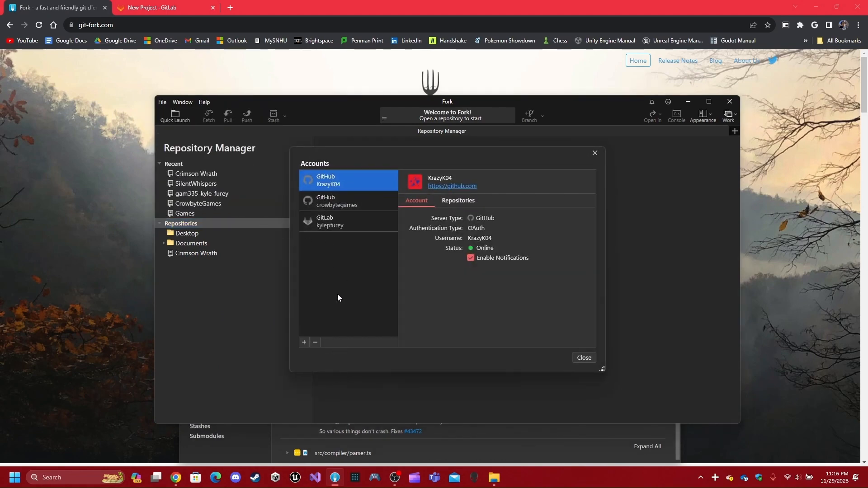
pyautogui.click(304, 343)
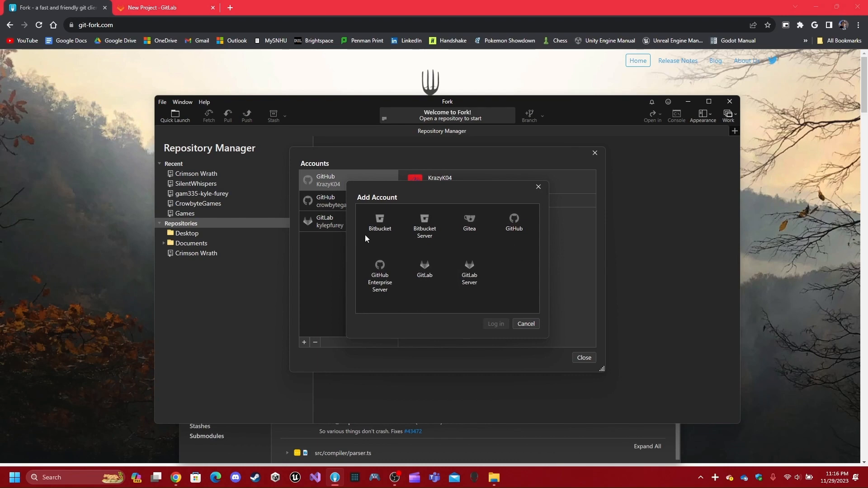
pyautogui.click(181, 8)
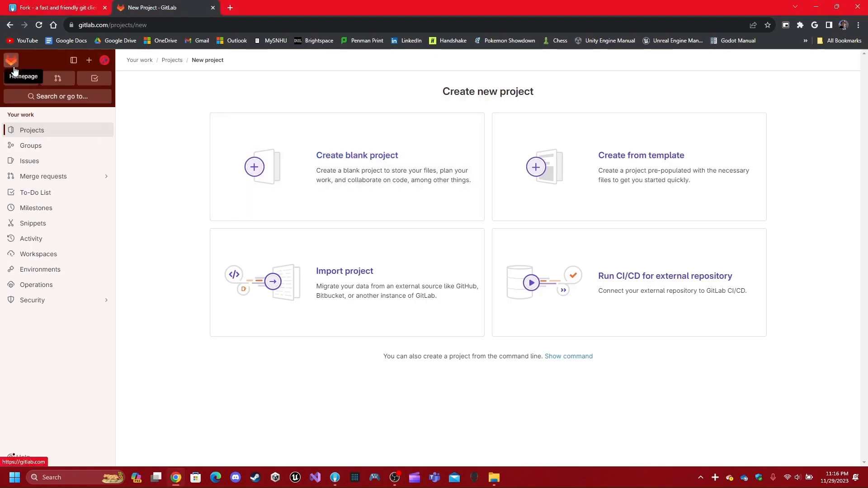
pyautogui.click(48, 5)
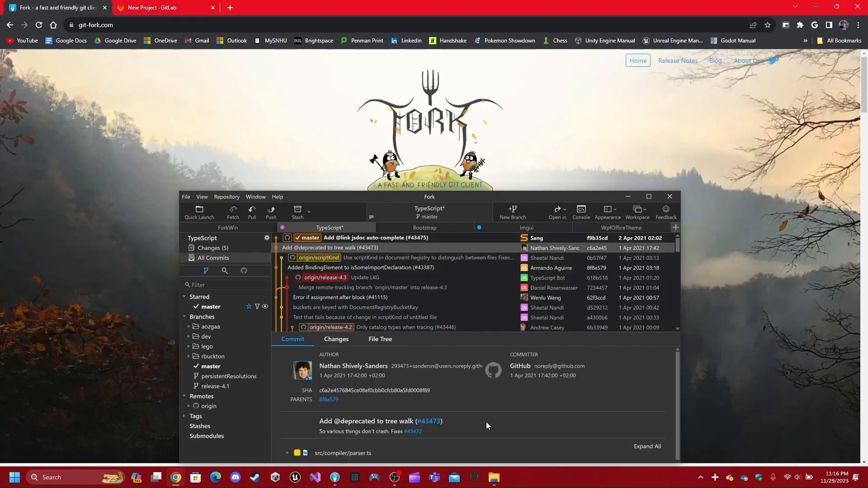
pyautogui.click(335, 477)
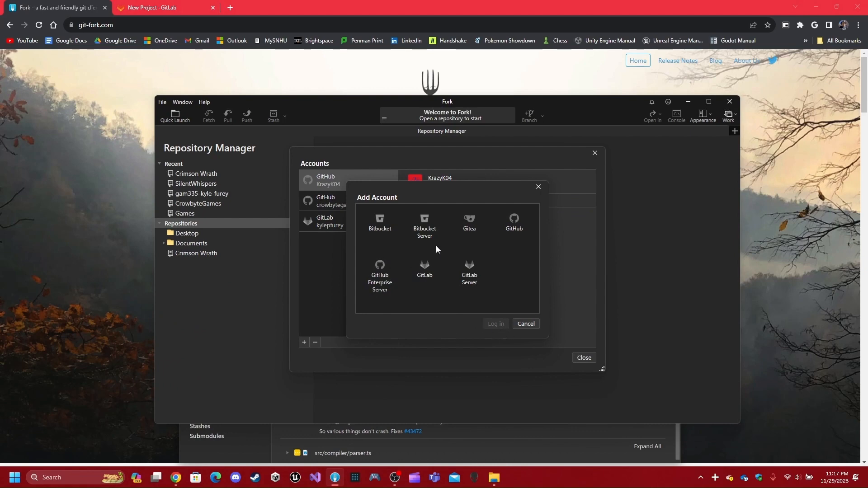
pyautogui.click(526, 324)
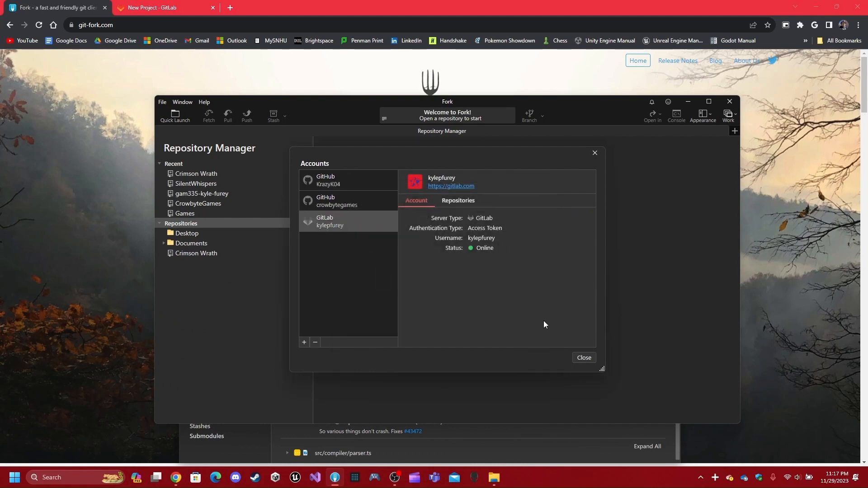
pyautogui.click(584, 358)
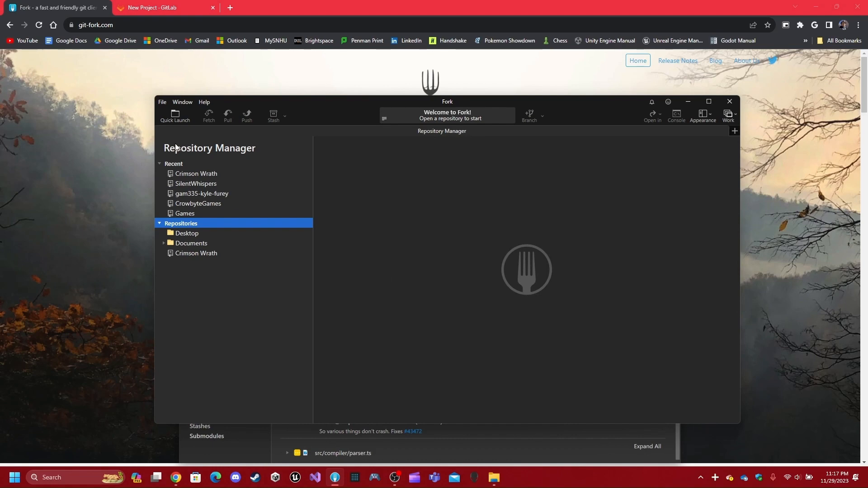
# - Start generating a new SSH key in Fork, entering a test key title and the account e-mail
pyautogui.click(161, 102)
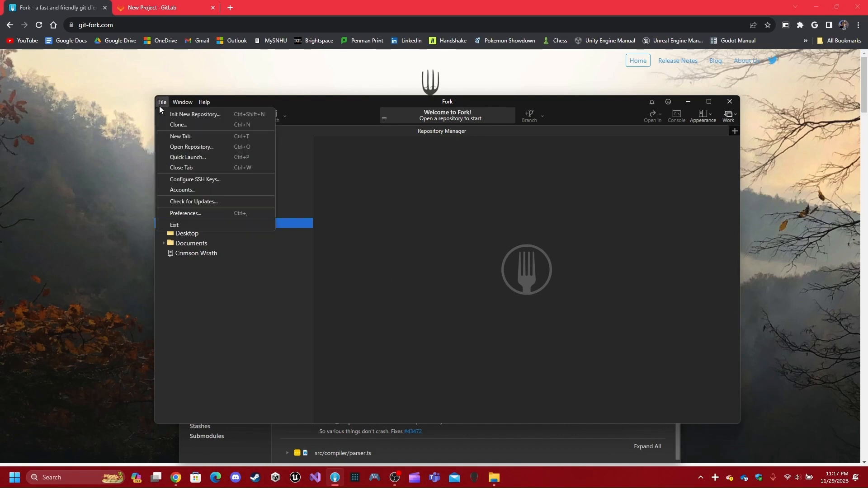
pyautogui.click(252, 179)
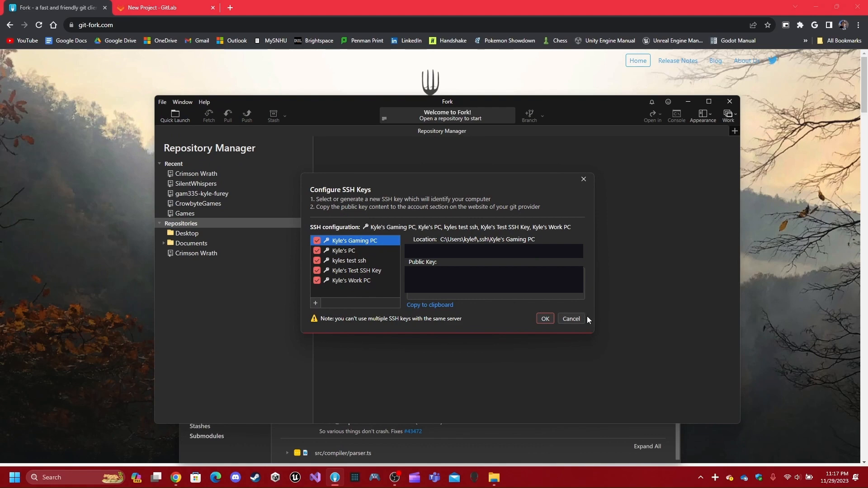
pyautogui.click(315, 303)
pyautogui.click(363, 316)
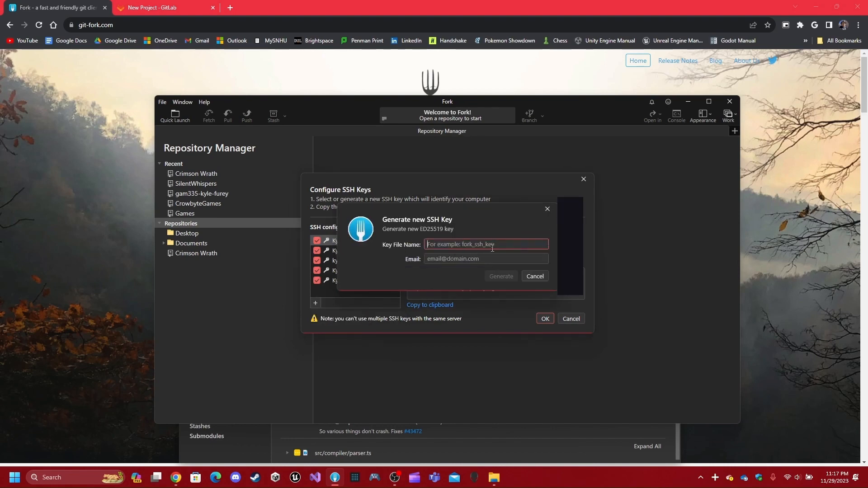
pyautogui.write("Kyle's Test SSH Key")
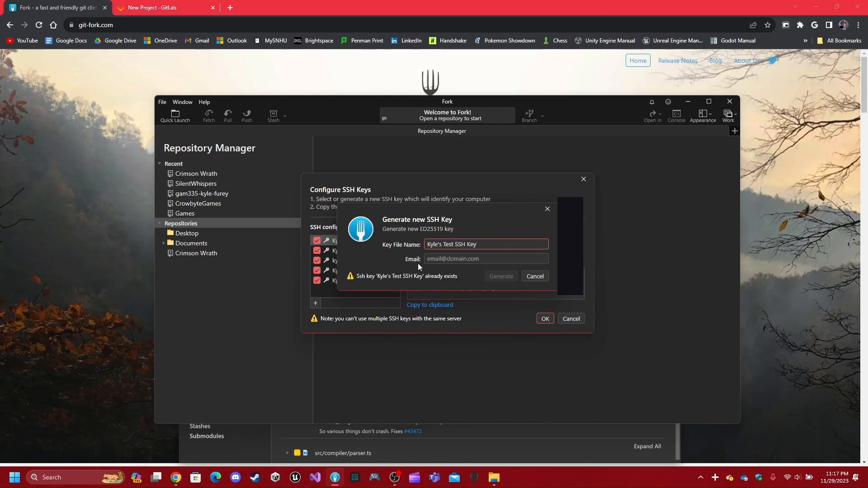
pyautogui.click(496, 258)
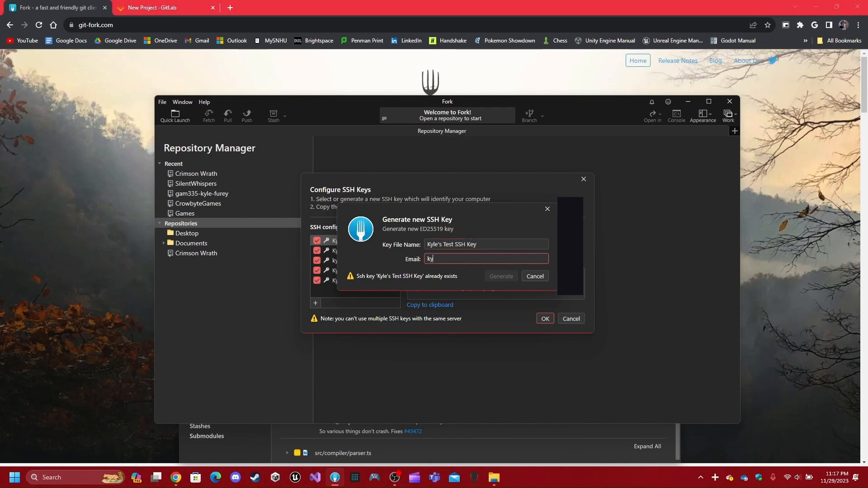
pyautogui.press('Left')
pyautogui.press('Left')
pyautogui.press('Left')
pyautogui.press('BackSpace')
pyautogui.write('.')
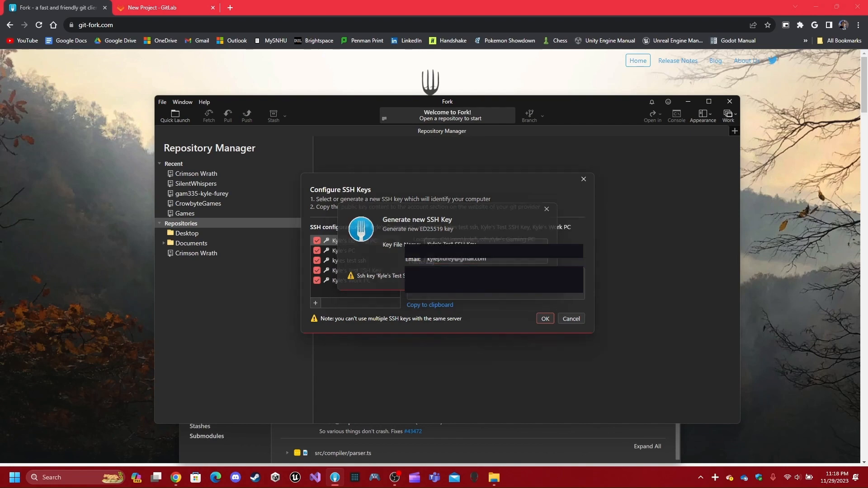
# - Instead copy the existing test SSH key's public key, then return to the GitLab page
pyautogui.click(535, 276)
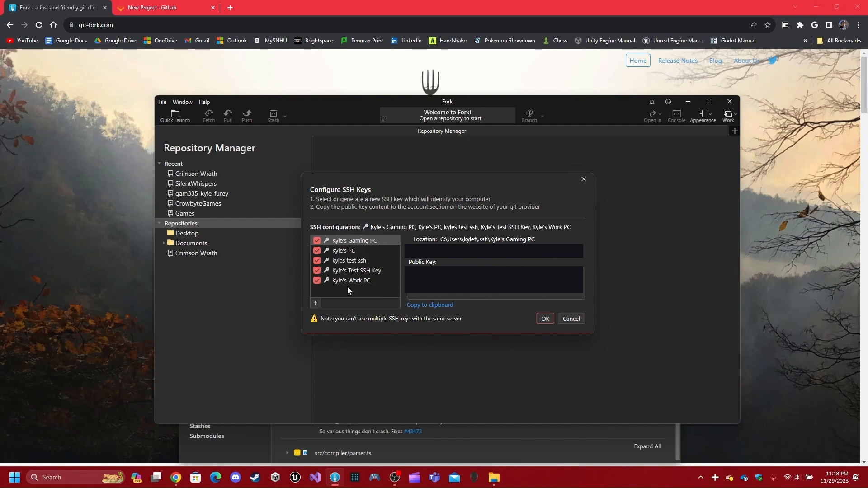
pyautogui.click(348, 270)
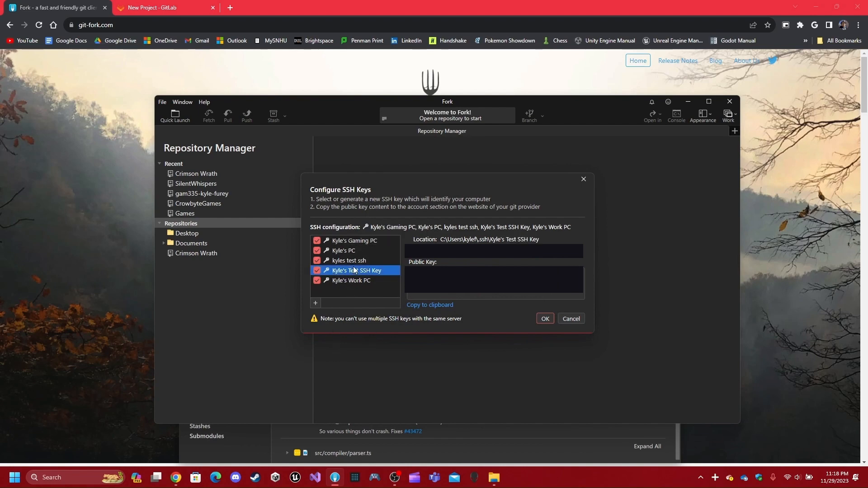
pyautogui.click(443, 306)
pyautogui.click(544, 319)
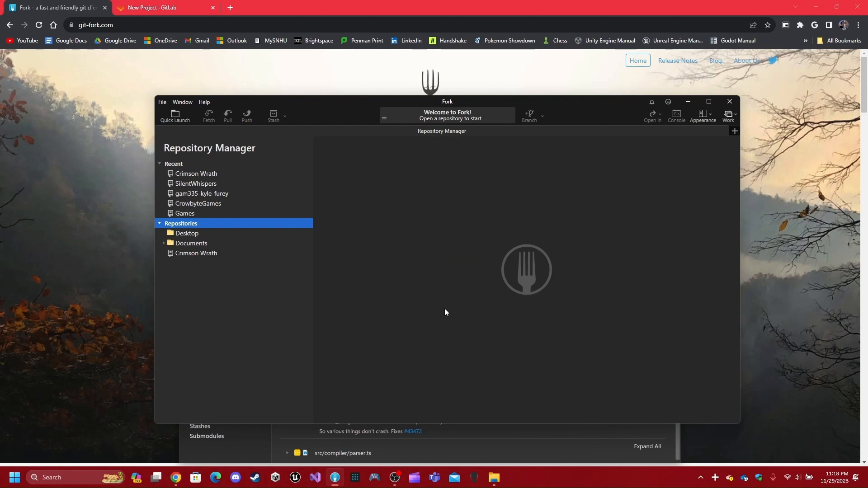
pyautogui.click(147, 3)
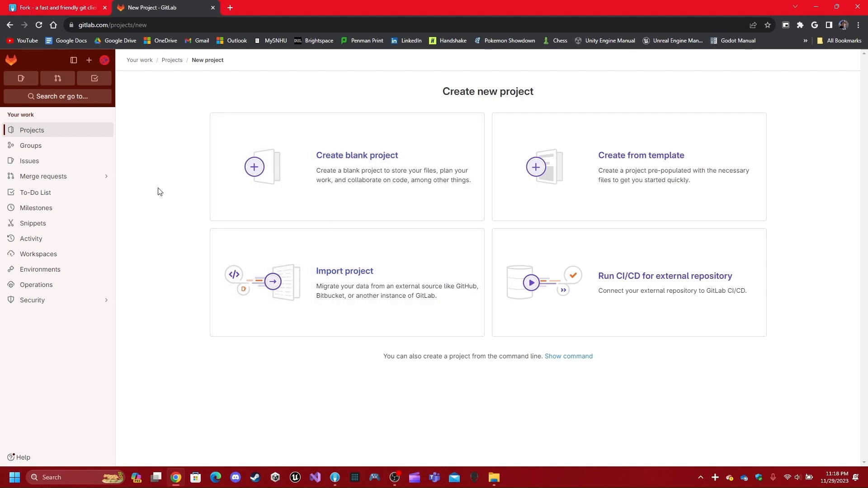
# - Add the copied public key in GitLab's SSH Keys settings under a test key title
pyautogui.click(105, 61)
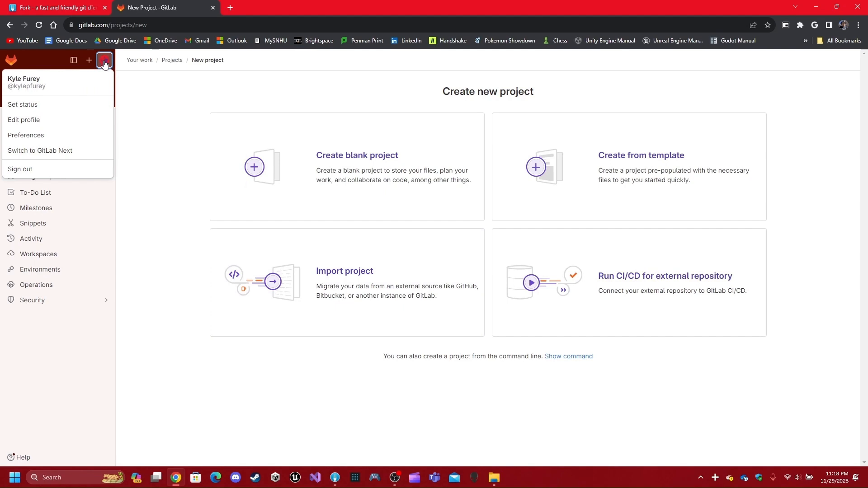
pyautogui.click(54, 126)
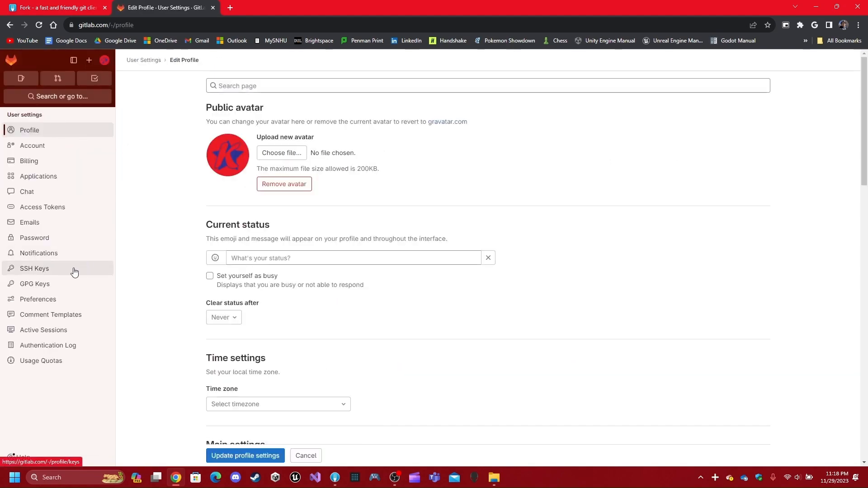
pyautogui.click(74, 270)
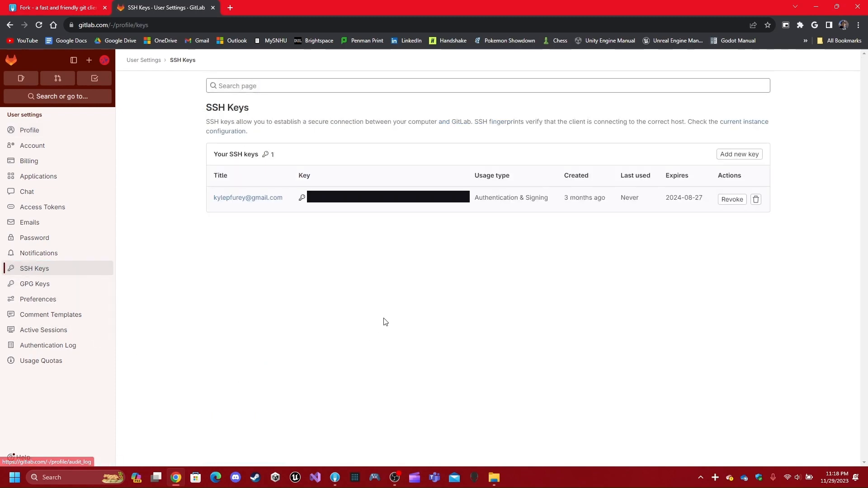
pyautogui.click(740, 154)
pyautogui.click(387, 281)
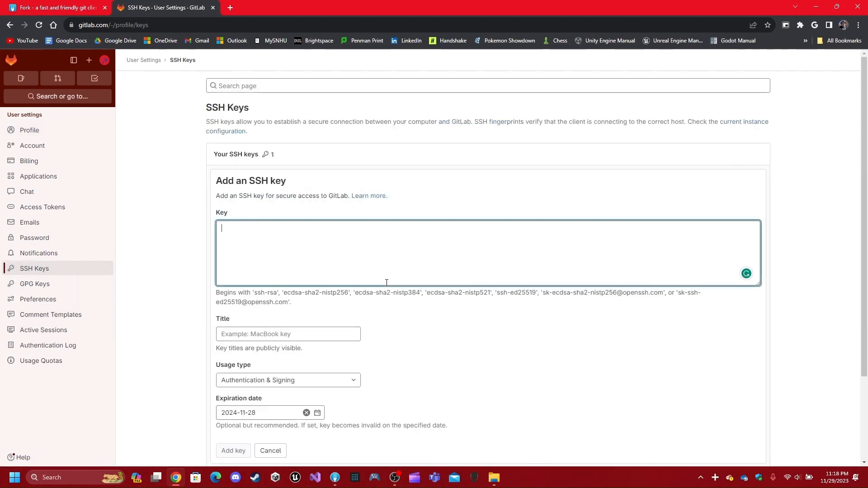
pyautogui.hotkey('ctrl', 'v')
pyautogui.scroll(-1, 191, 258)
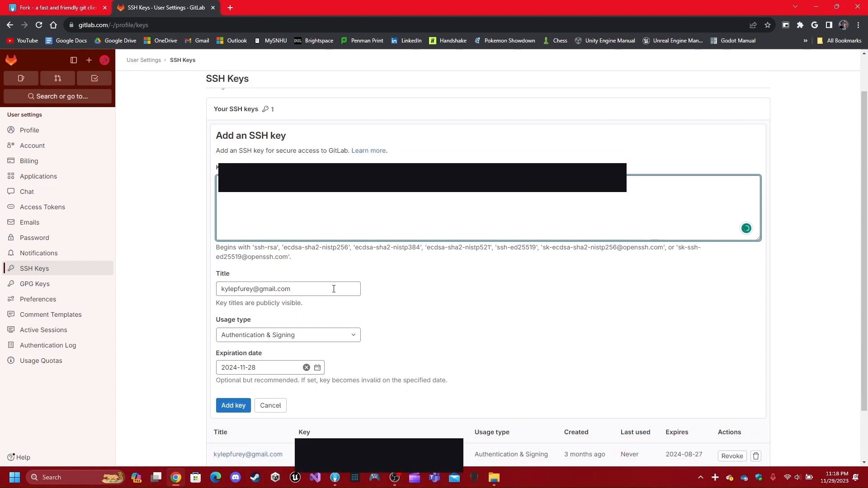
pyautogui.moveTo(334, 289); pyautogui.dragTo(179, 291)
pyautogui.write('Kyle')
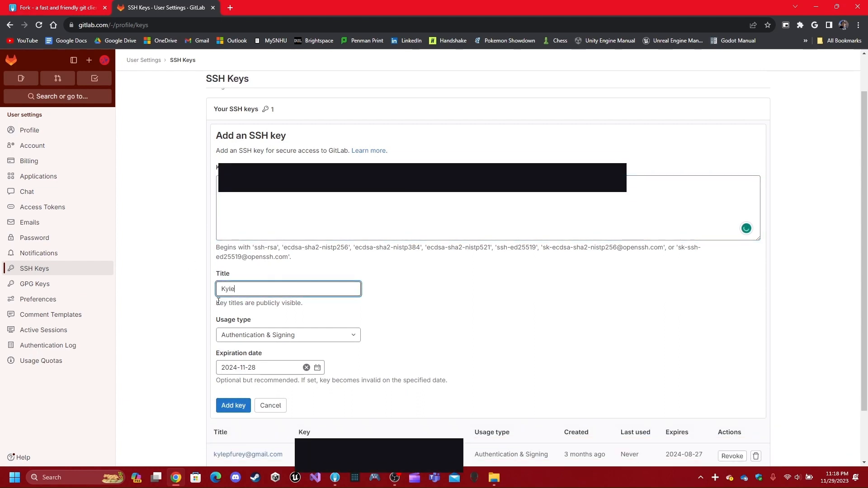
pyautogui.write("'s Test SSH Key")
pyautogui.click(230, 405)
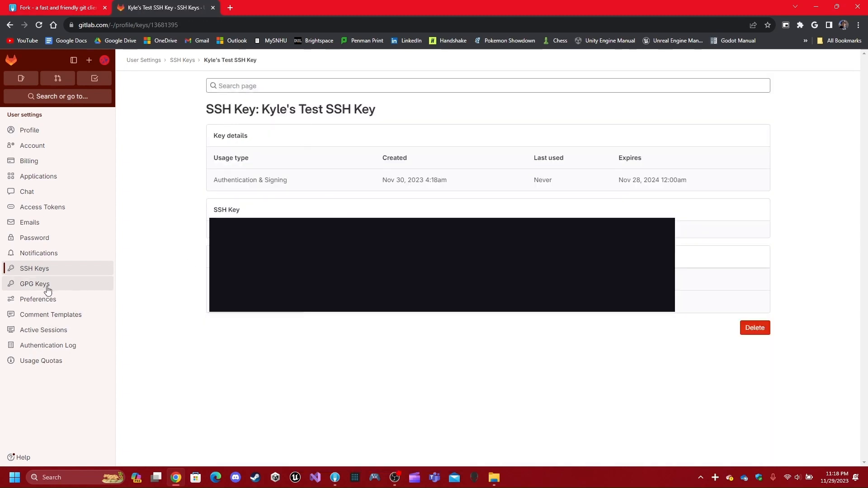
# - Delete the newly added test key, then switch between Fork and the browser, ending on GitLab
pyautogui.click(40, 269)
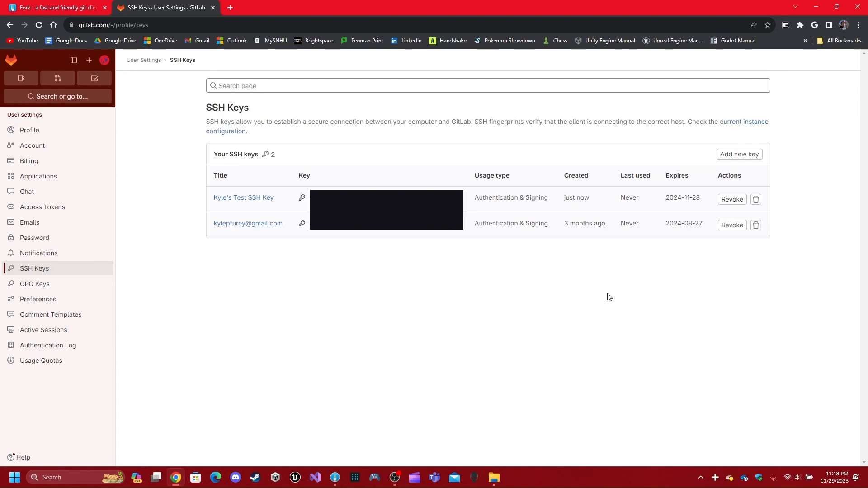
pyautogui.click(757, 199)
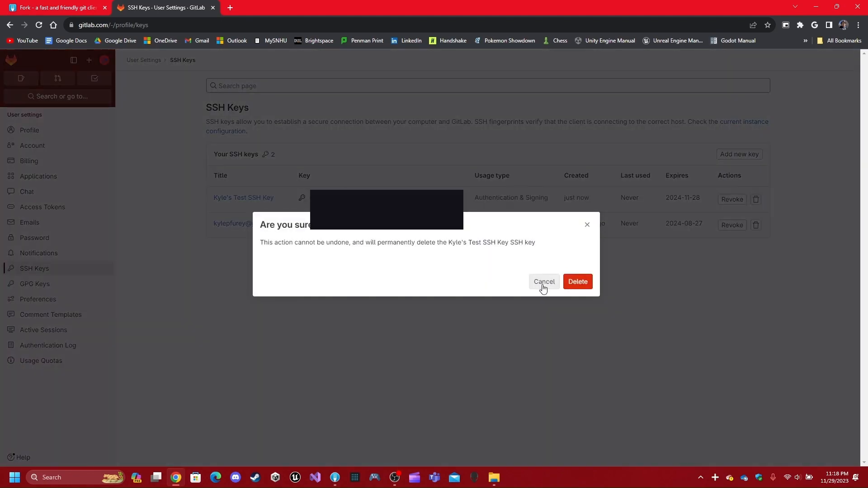
pyautogui.click(575, 281)
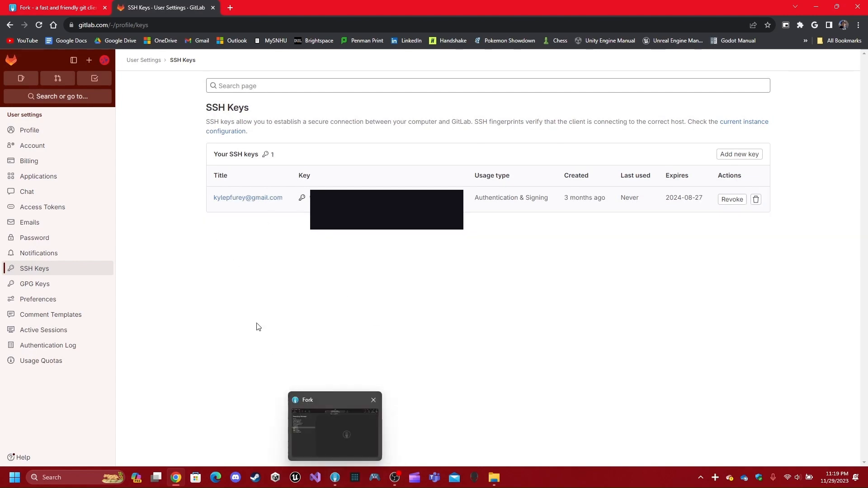
pyautogui.hotkey('alt', 'Tab')
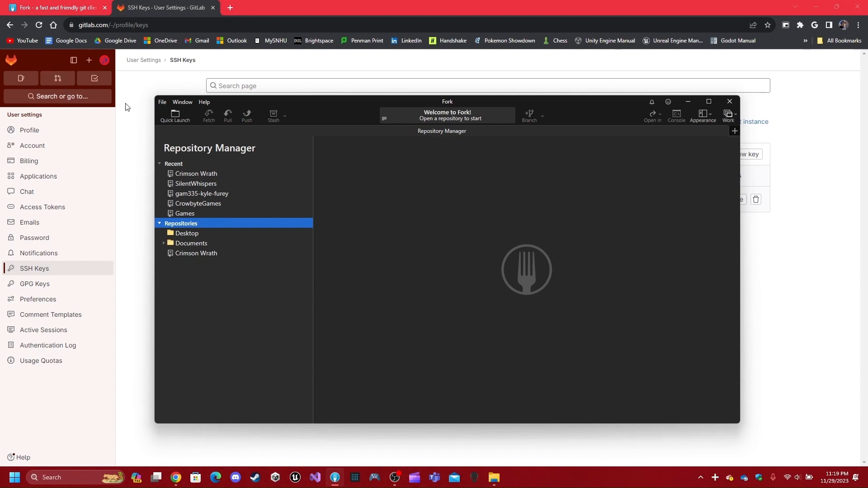
pyautogui.click(138, 150)
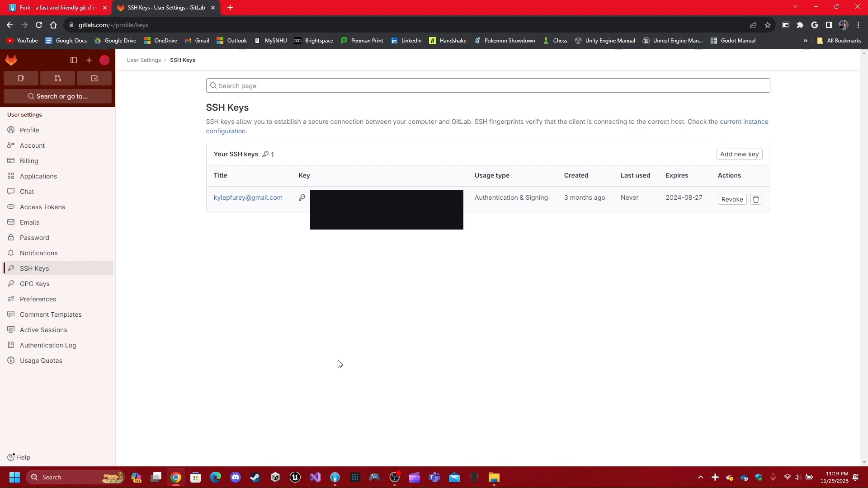
pyautogui.click(332, 482)
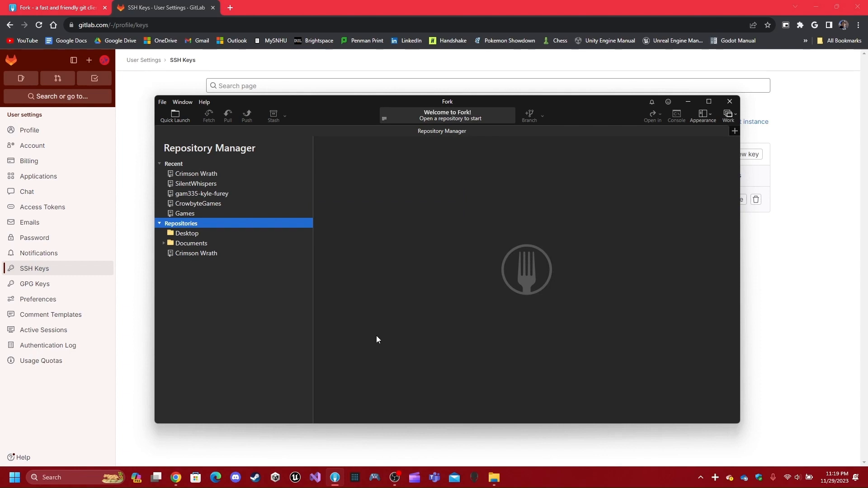
pyautogui.click(138, 133)
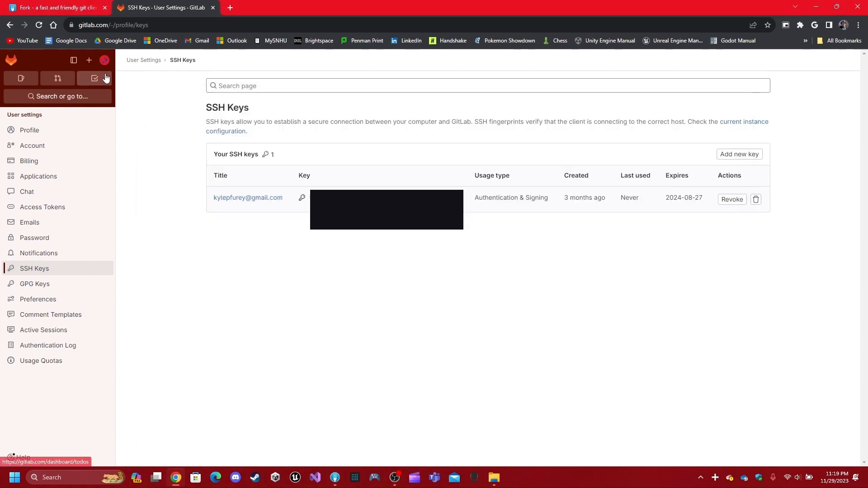
# - Fill in a blank project named 'test repo' in the personal namespace with Private visibility
pyautogui.click(89, 60)
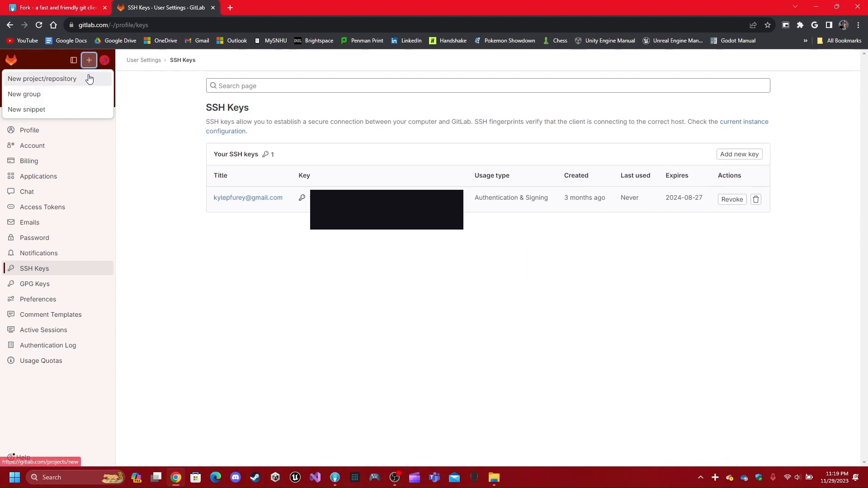
pyautogui.click(89, 79)
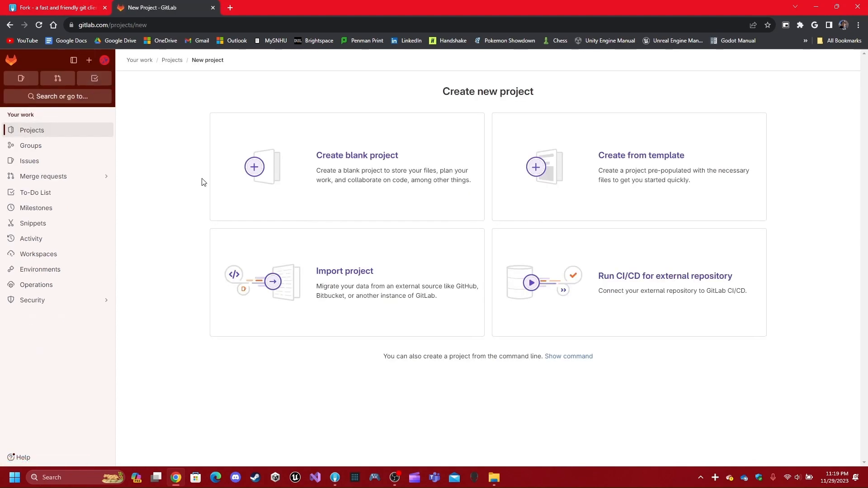
pyautogui.click(362, 209)
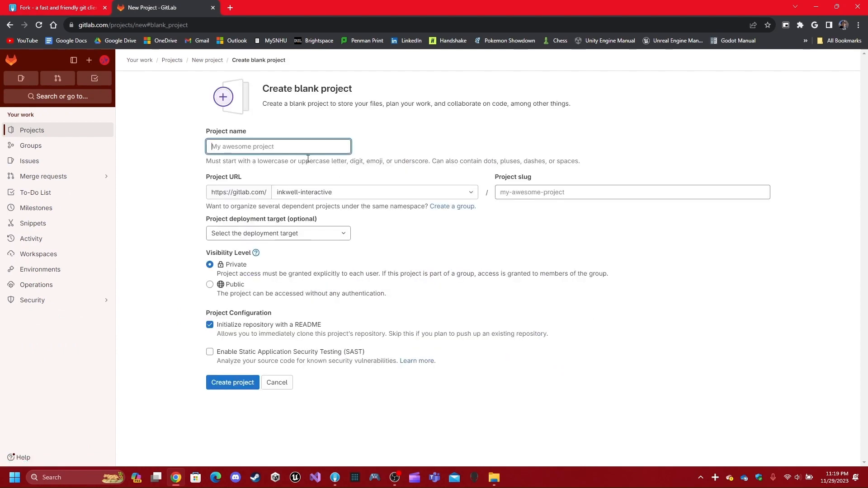
pyautogui.write('test repo')
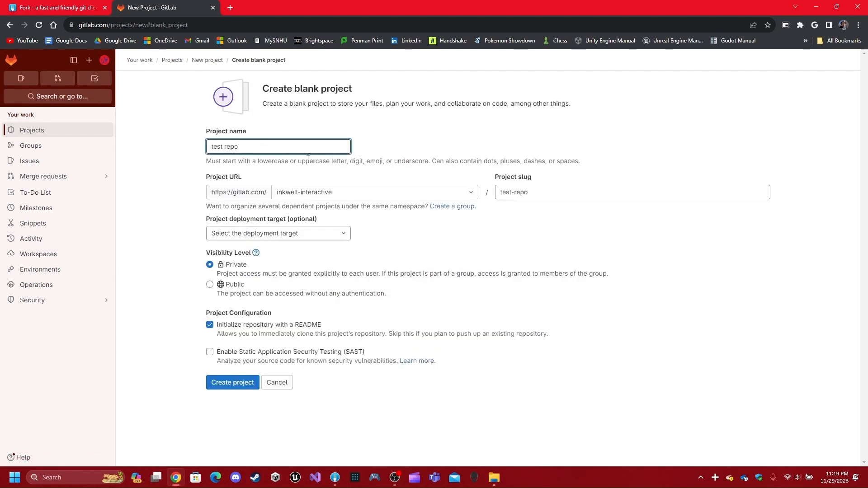
pyautogui.click(351, 192)
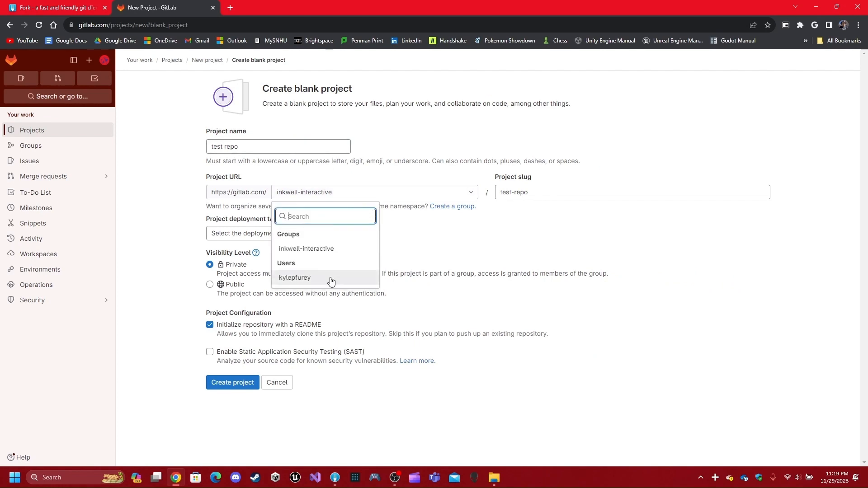
pyautogui.click(333, 278)
pyautogui.click(393, 281)
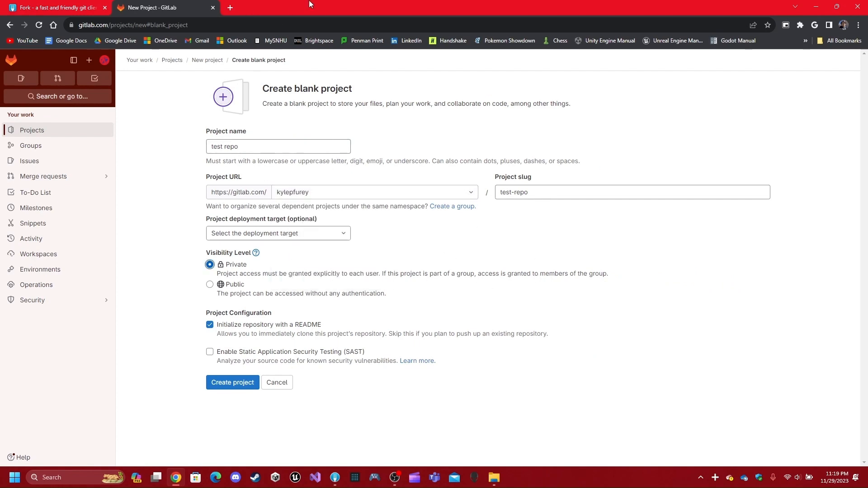
pyautogui.click(564, 232)
pyautogui.click(235, 383)
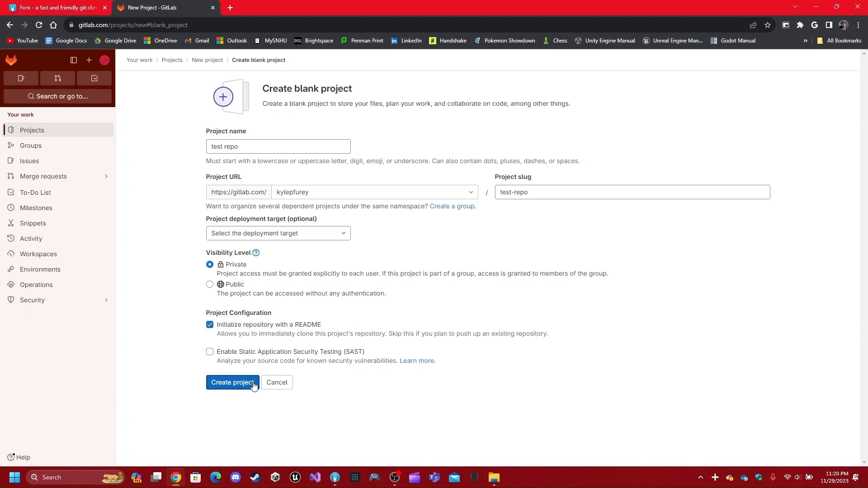
# - Create the 'test repo' project and copy its HTTPS clone URL
pyautogui.click(253, 384)
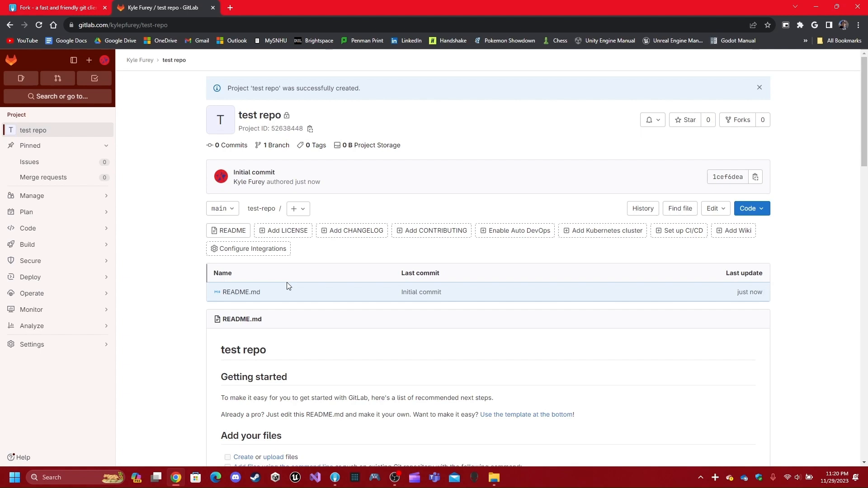
pyautogui.click(762, 213)
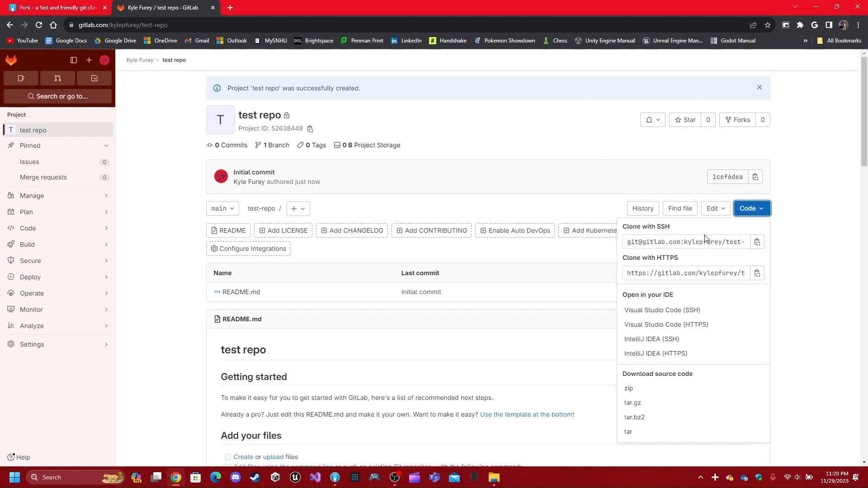
pyautogui.click(758, 272)
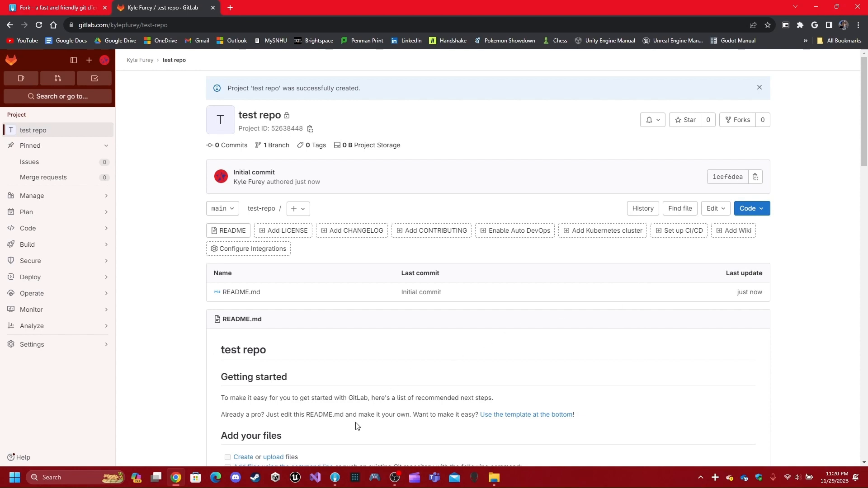
# - Clone the copied test-repo URL from Fork into the Desktop folder
pyautogui.click(336, 477)
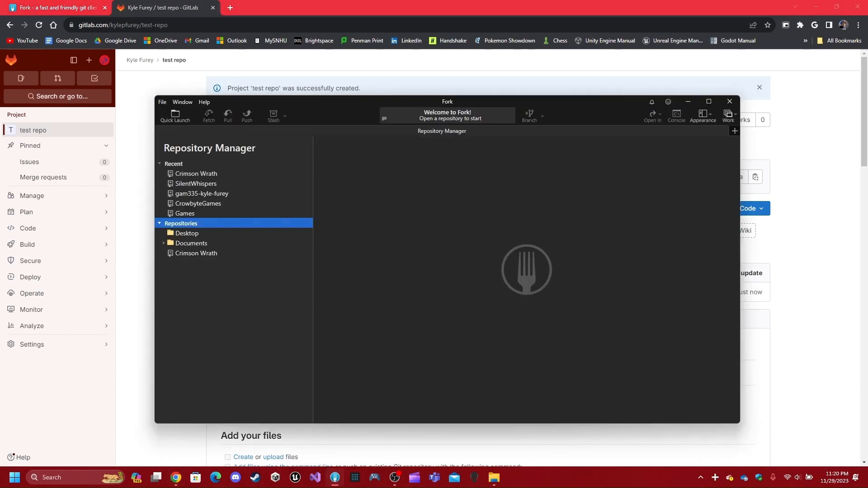
pyautogui.click(159, 102)
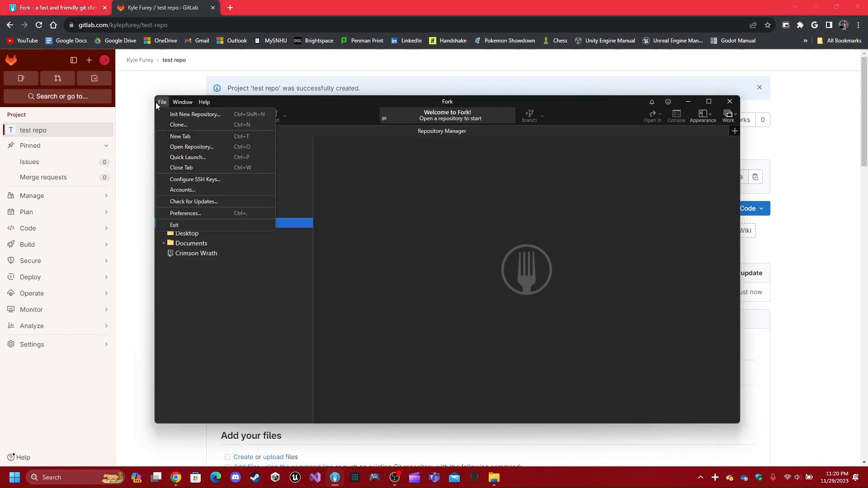
pyautogui.click(177, 118)
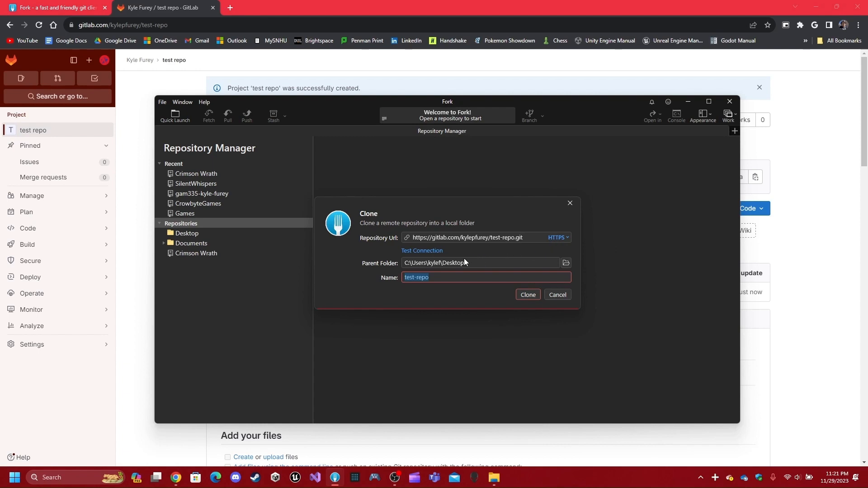
pyautogui.click(436, 250)
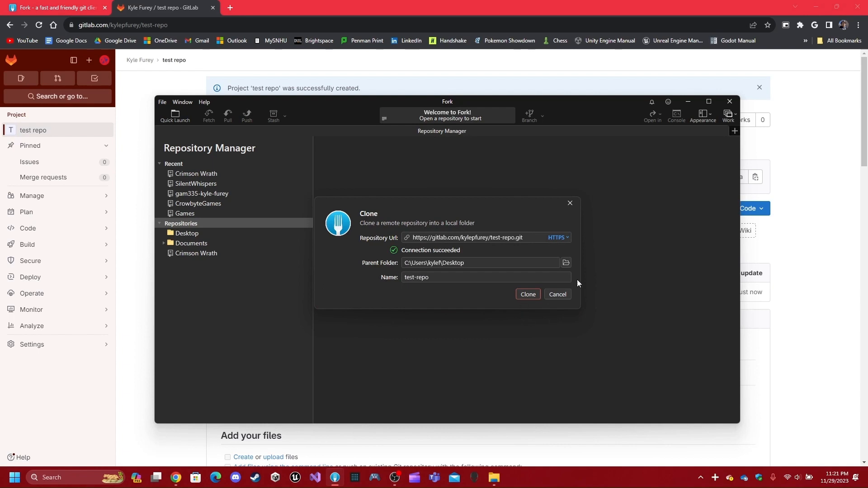
pyautogui.click(567, 263)
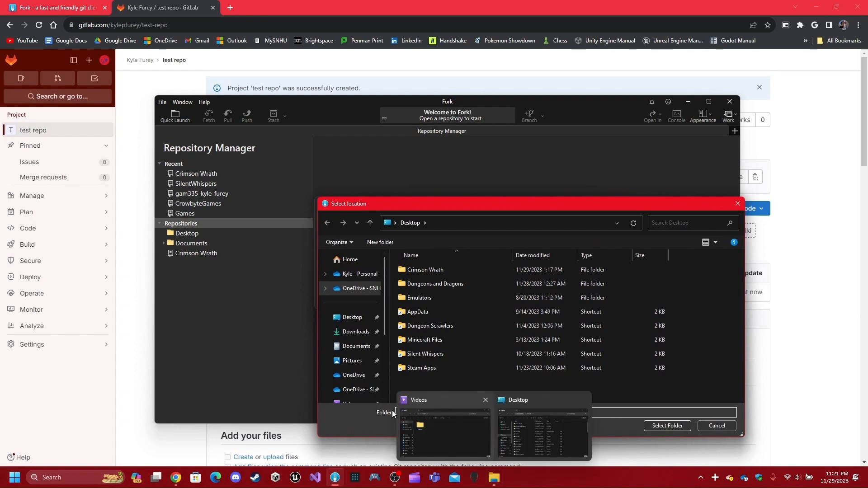
pyautogui.click(336, 319)
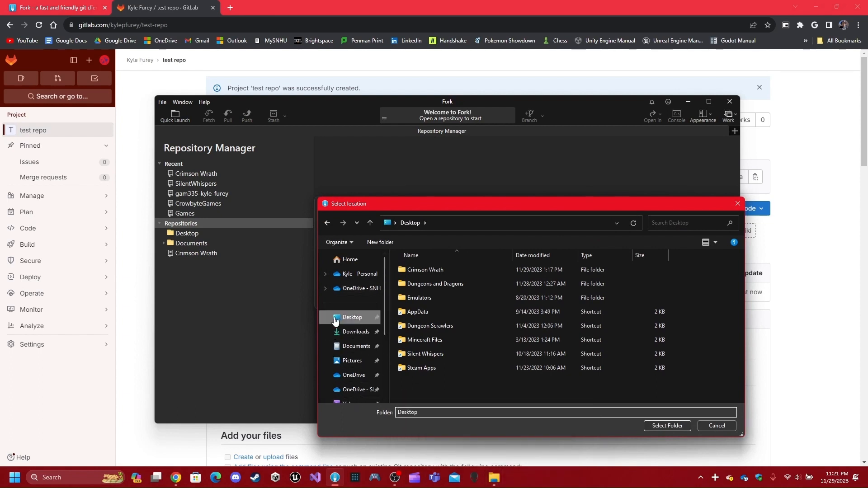
pyautogui.click(652, 424)
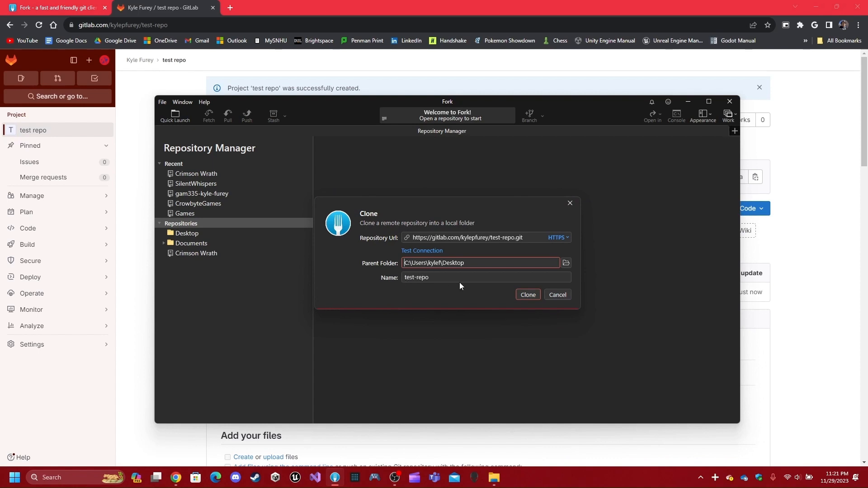
pyautogui.click(530, 295)
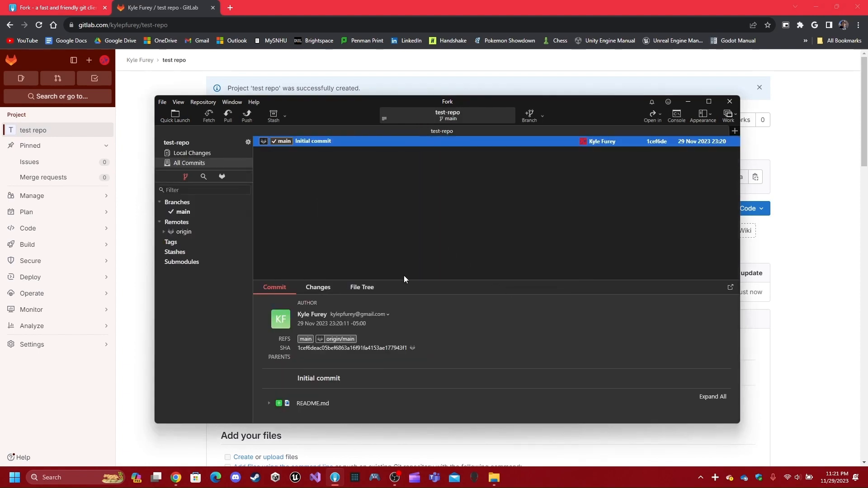
pyautogui.moveTo(493, 477)
pyautogui.click(514, 442)
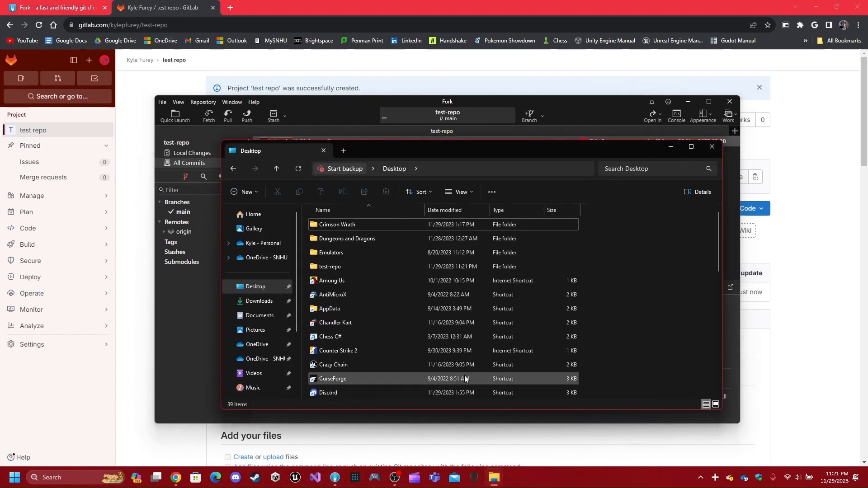
pyautogui.doubleClick(359, 266)
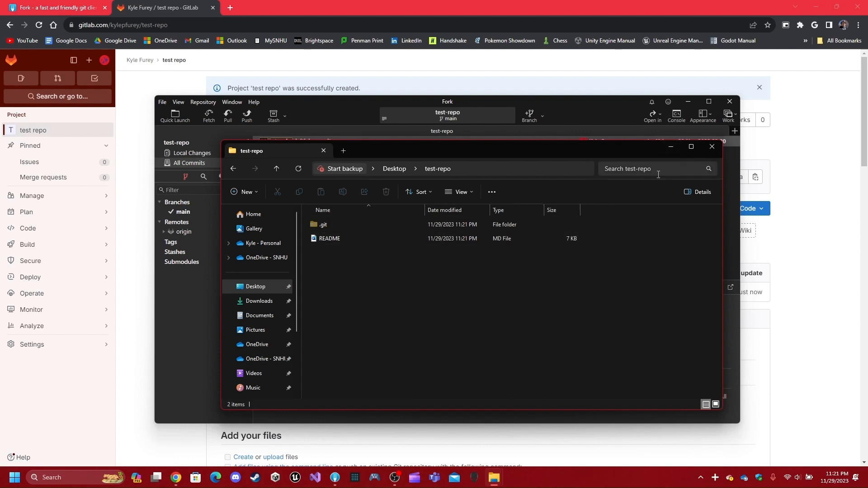
pyautogui.click(837, 158)
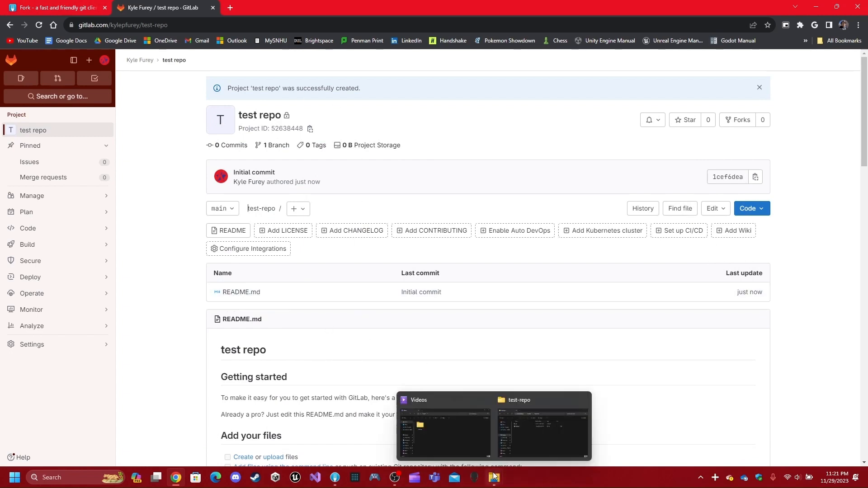
pyautogui.click(337, 481)
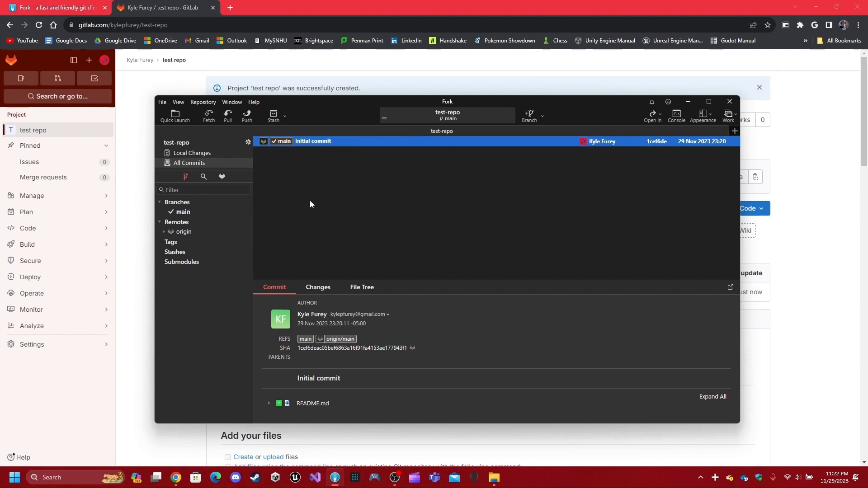
# - Create a personal branch at the Initial commit, check it out, and push it to origin
pyautogui.rightClick(311, 140)
pyautogui.click(381, 167)
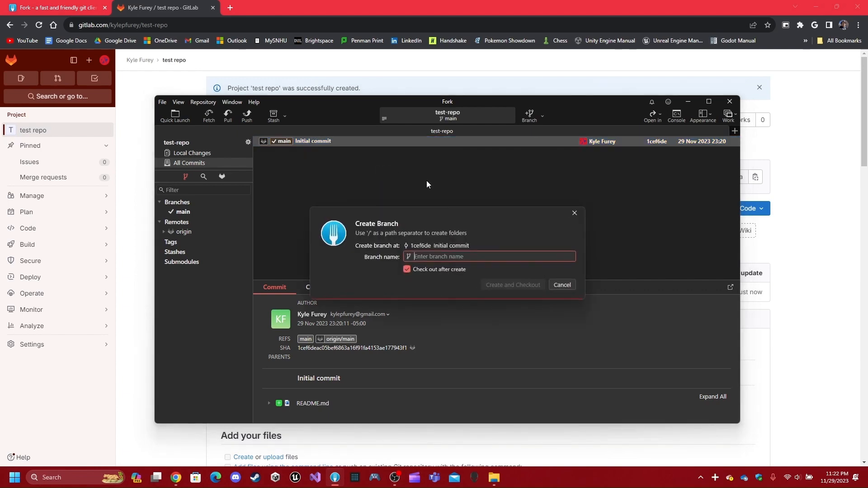
pyautogui.write("kyle's-branch")
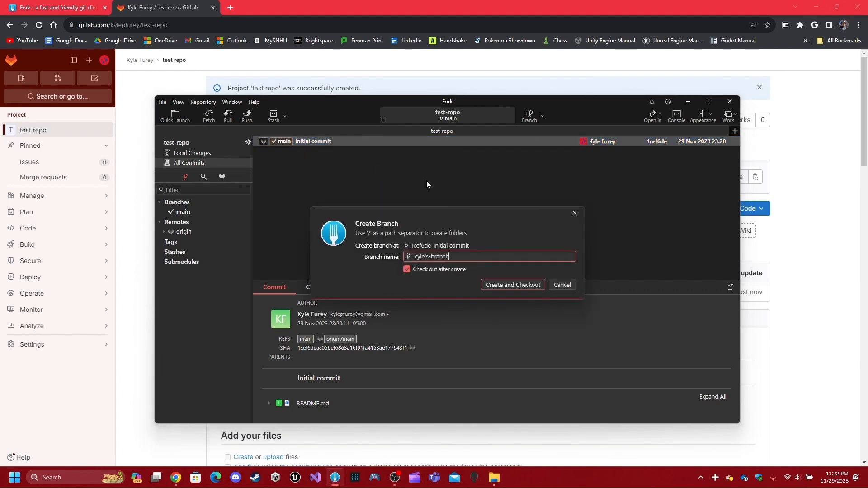
pyautogui.press('Return')
pyautogui.click(247, 116)
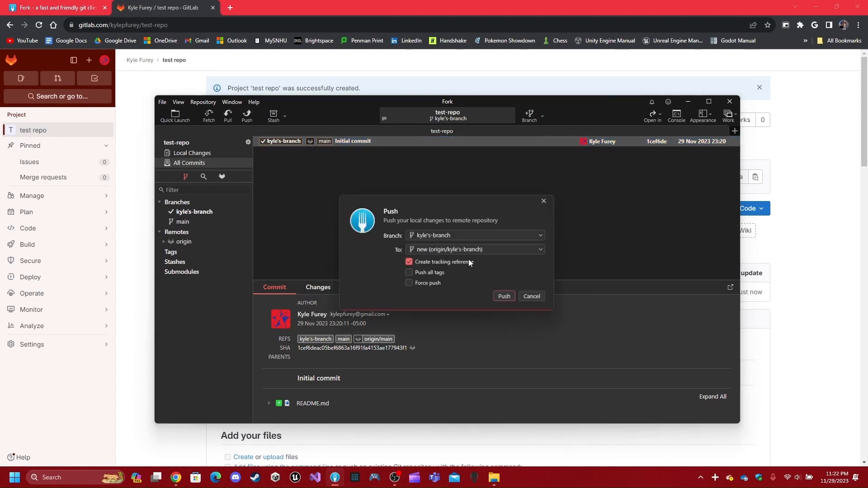
pyautogui.click(507, 299)
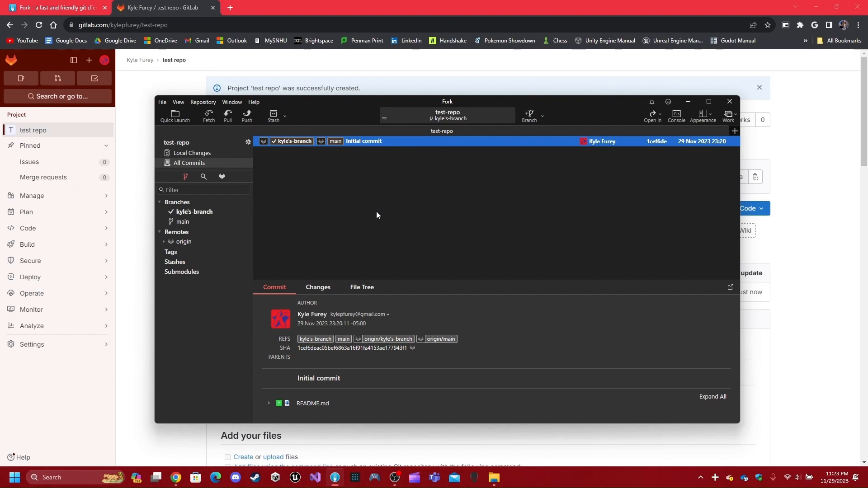
pyautogui.rightClick(367, 142)
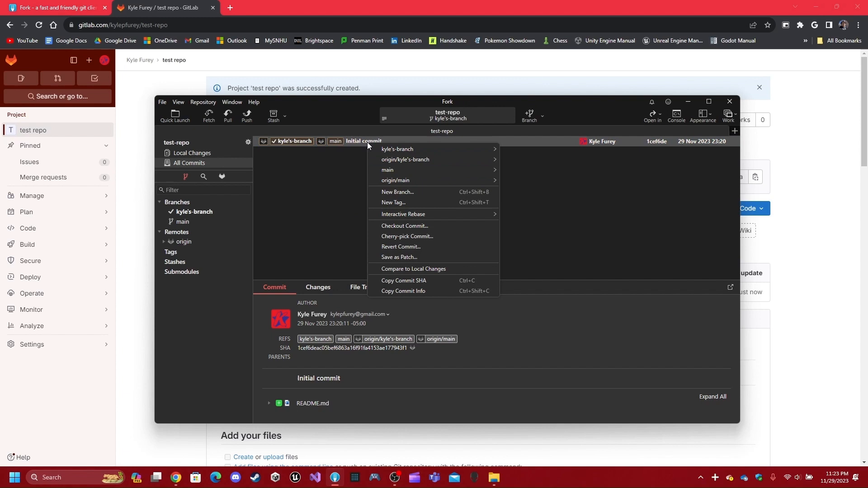
pyautogui.click(405, 192)
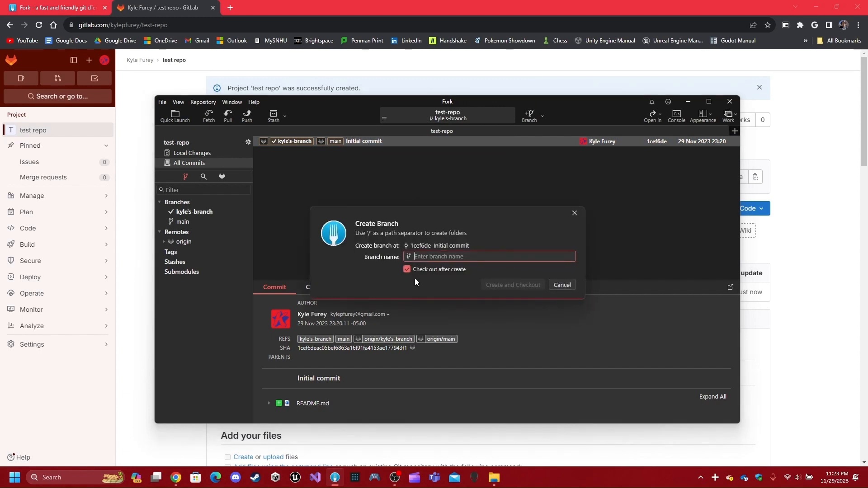
pyautogui.click(557, 290)
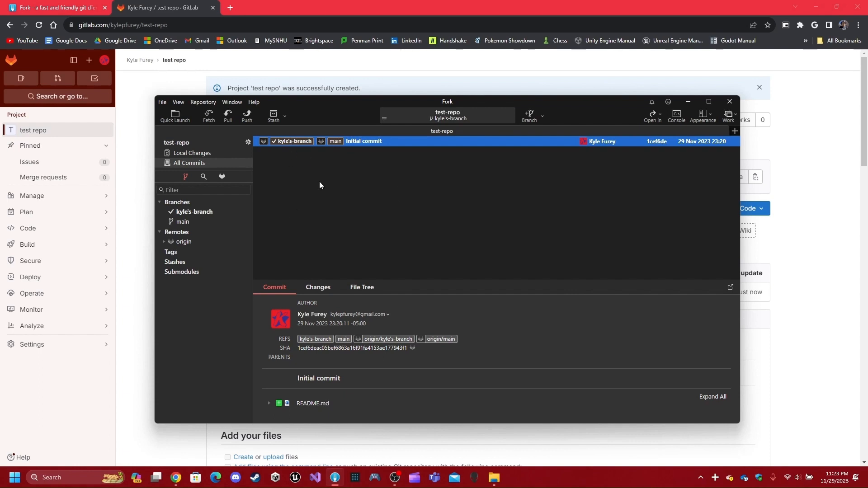
pyautogui.doubleClick(194, 222)
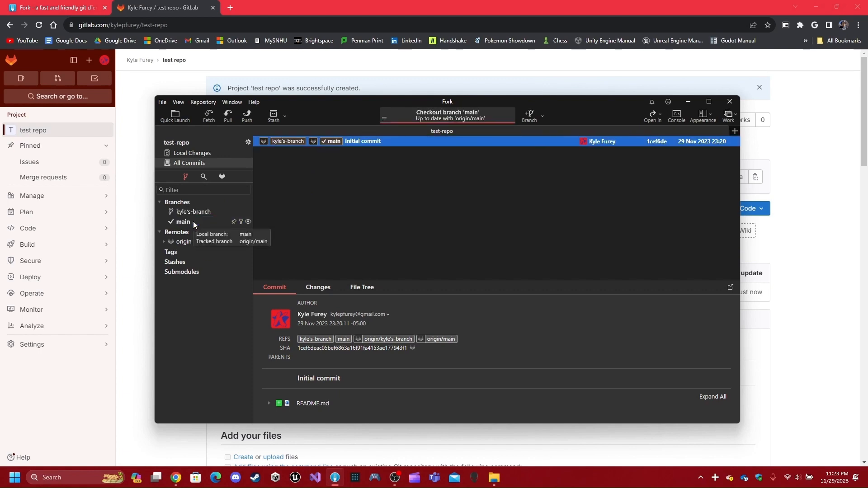
pyautogui.doubleClick(192, 212)
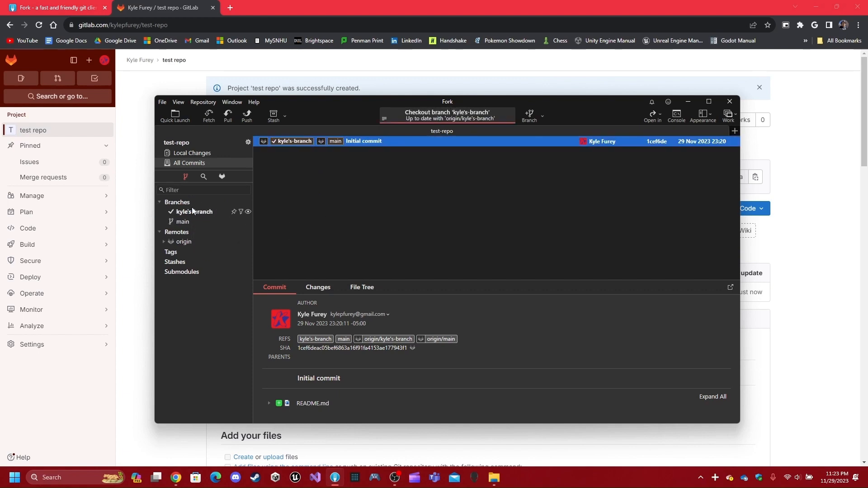
pyautogui.click(164, 242)
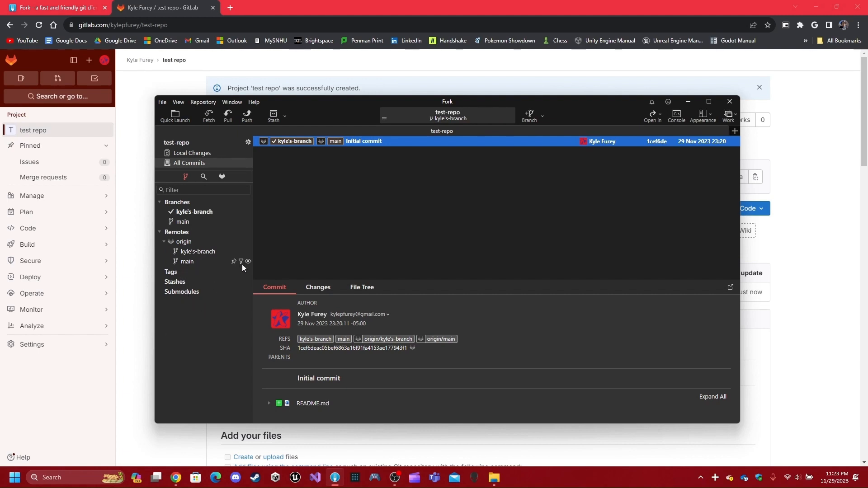
pyautogui.click(164, 241)
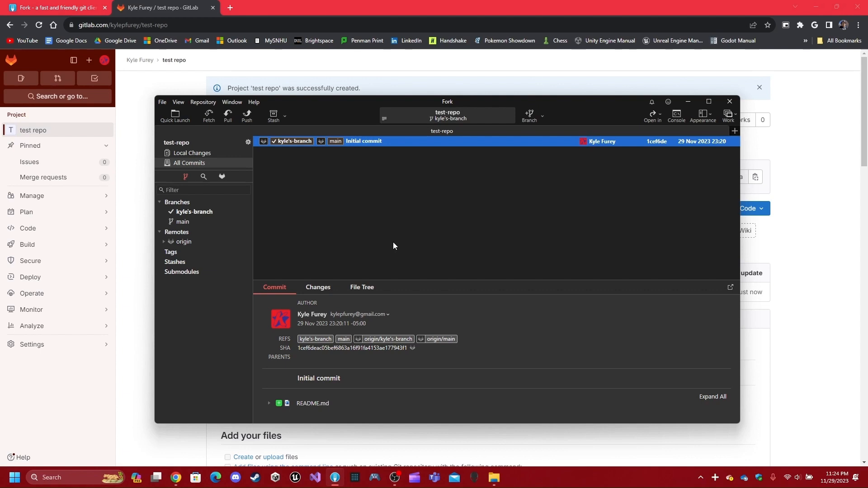
# - Fetch all remotes, twice
pyautogui.click(209, 117)
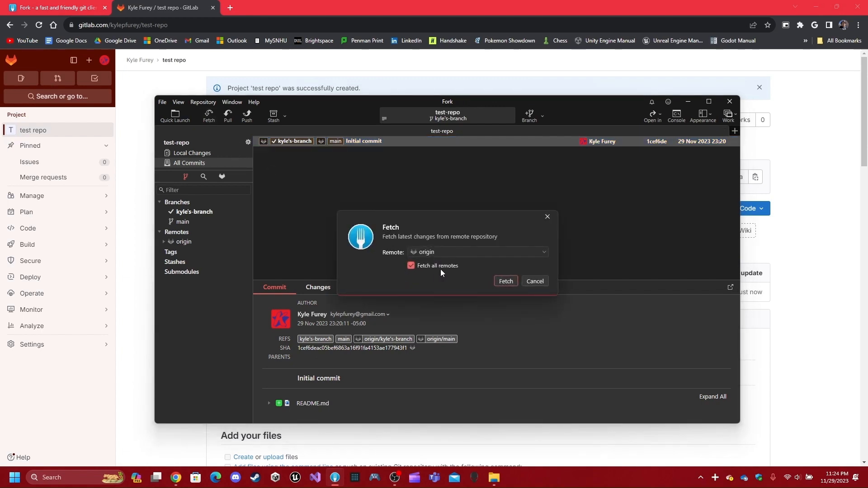
pyautogui.click(506, 280)
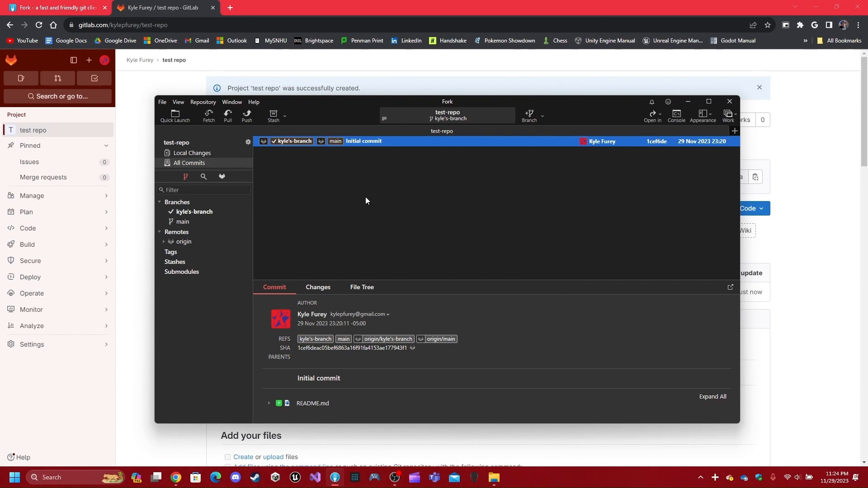
pyautogui.click(209, 115)
pyautogui.click(504, 281)
# - Pull origin/main into the new branch
pyautogui.click(228, 116)
pyautogui.click(471, 245)
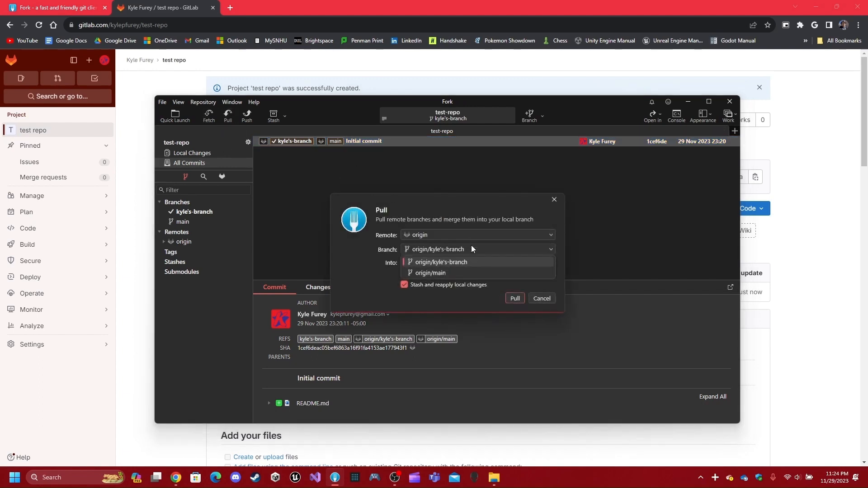
pyautogui.click(472, 272)
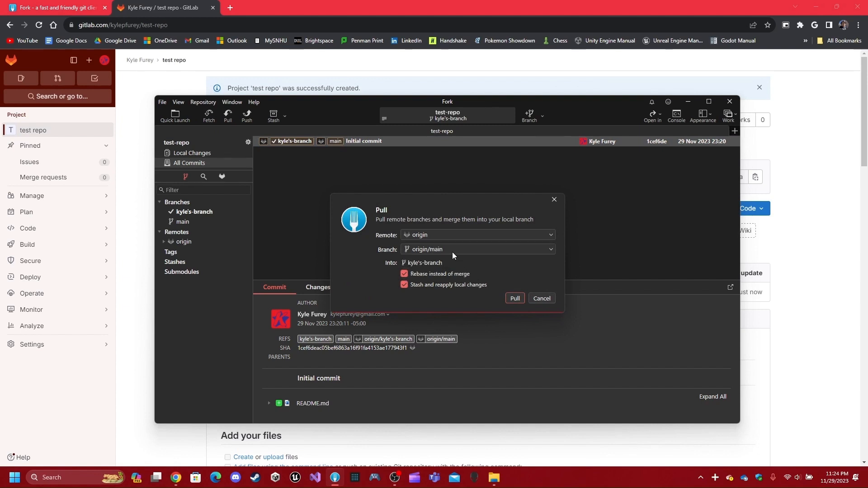
pyautogui.click(451, 247)
pyautogui.click(463, 262)
pyautogui.click(475, 250)
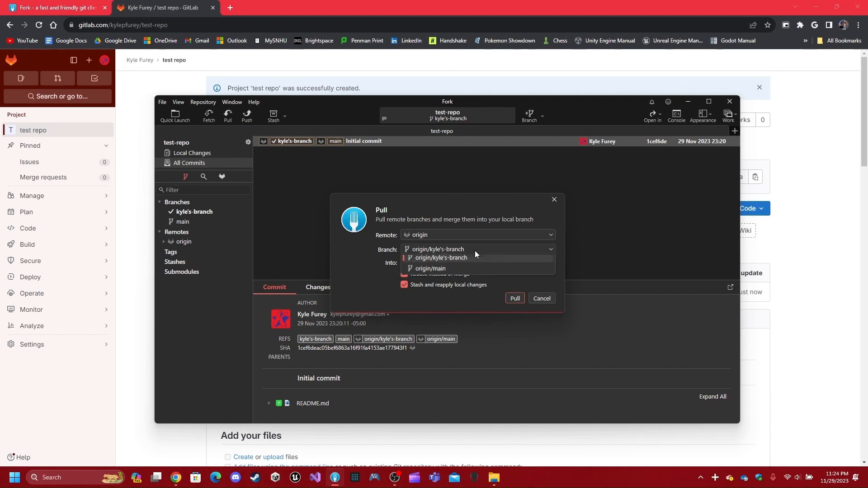
pyautogui.click(478, 269)
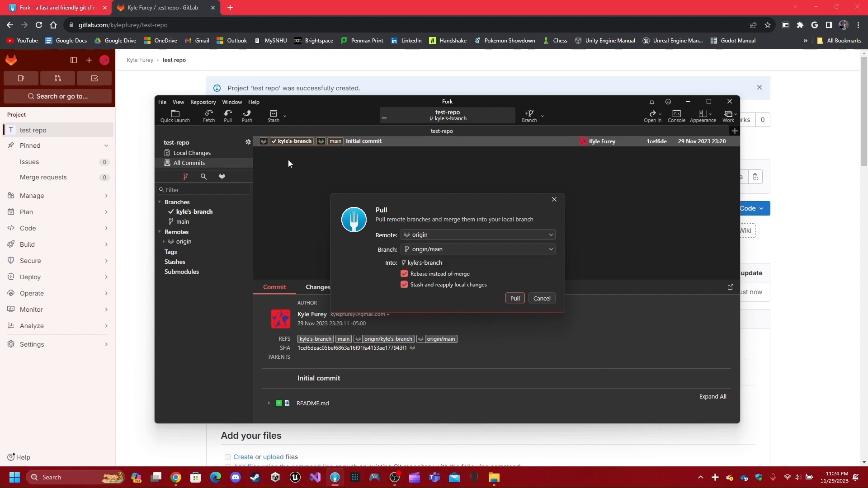
pyautogui.click(516, 298)
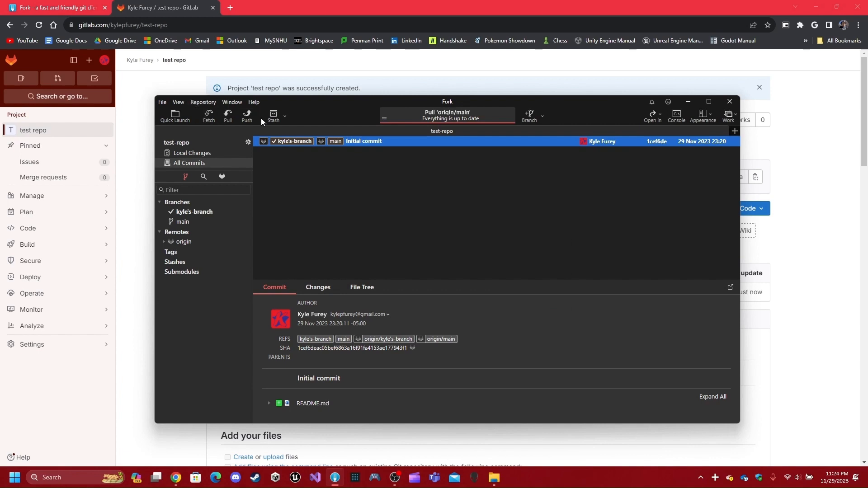
# - Reopen Pull with origin/main selected, then close it without pulling
pyautogui.click(231, 117)
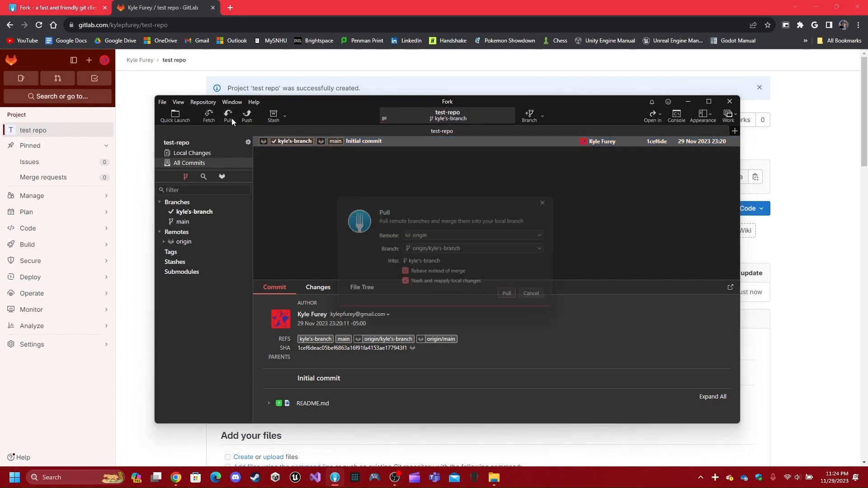
pyautogui.click(459, 250)
pyautogui.click(478, 270)
pyautogui.click(541, 298)
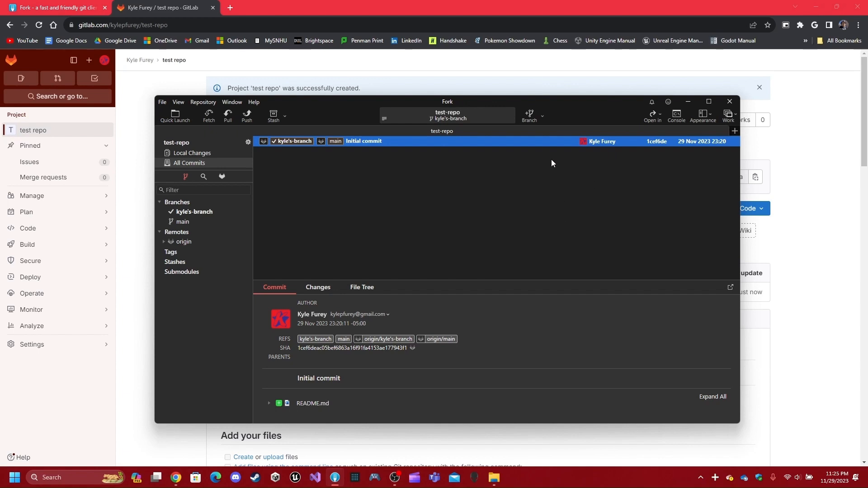
# - Check the Git identity settings in Fork's preferences, then close them
pyautogui.click(162, 102)
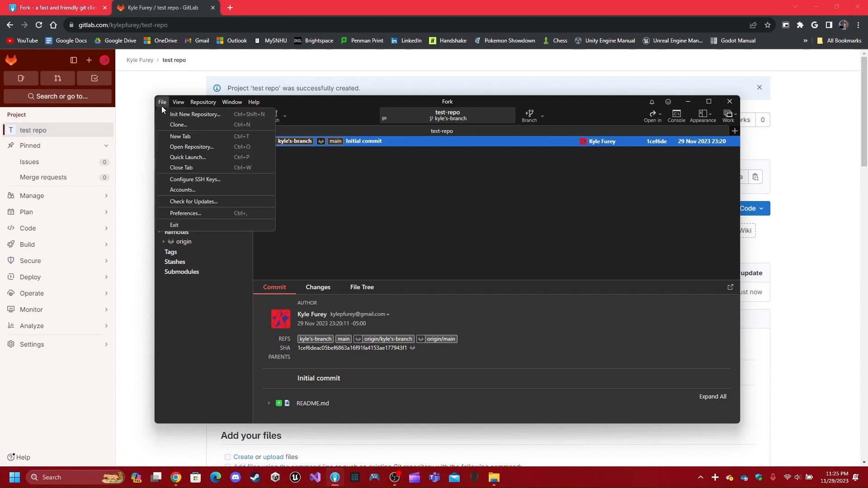
pyautogui.click(194, 213)
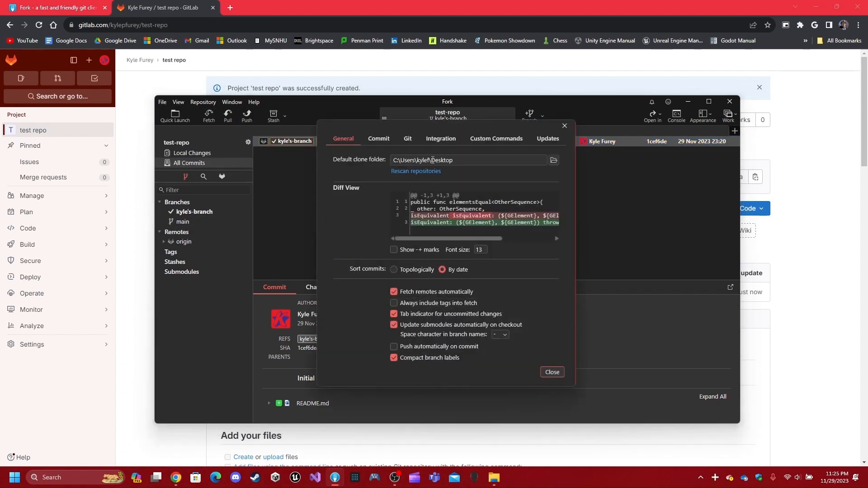
pyautogui.click(392, 140)
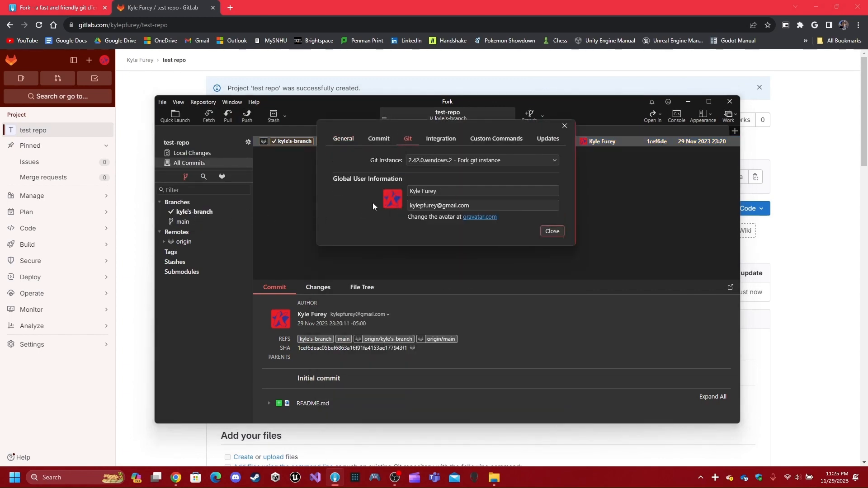
pyautogui.click(560, 233)
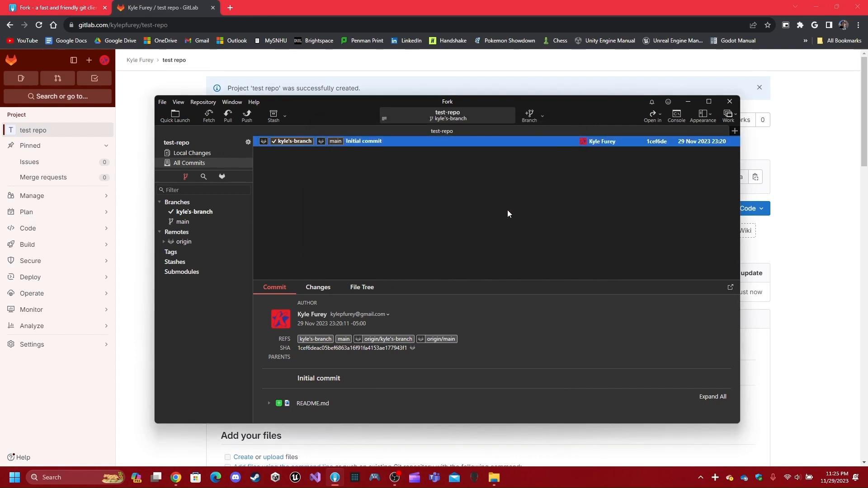
# - Switch the commit list layout to Horizontal, placing the list above the details
pyautogui.click(710, 114)
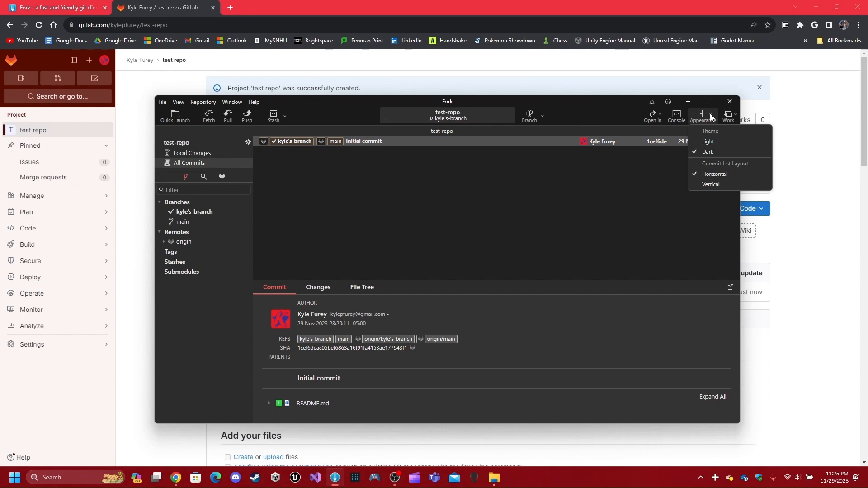
pyautogui.click(546, 215)
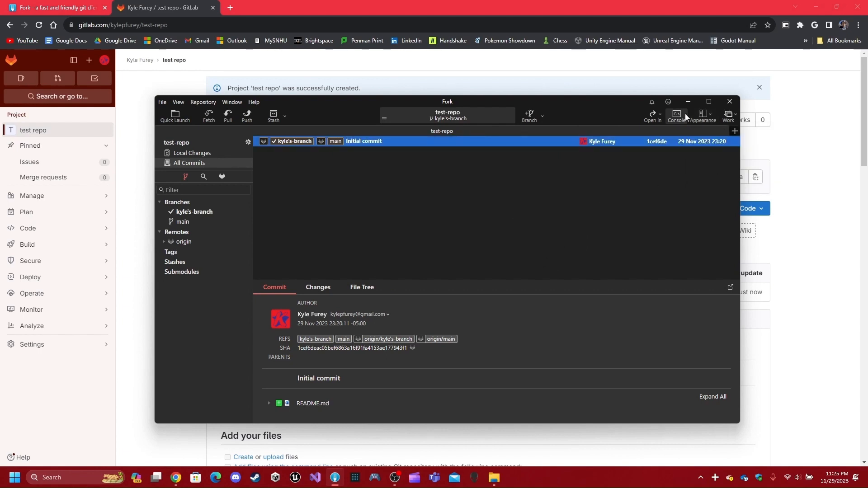
pyautogui.click(701, 114)
pyautogui.click(718, 183)
pyautogui.click(702, 112)
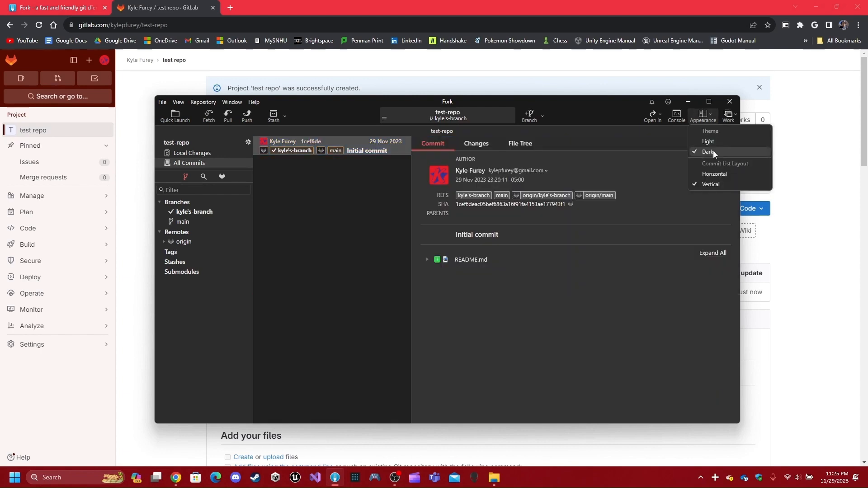
pyautogui.click(719, 174)
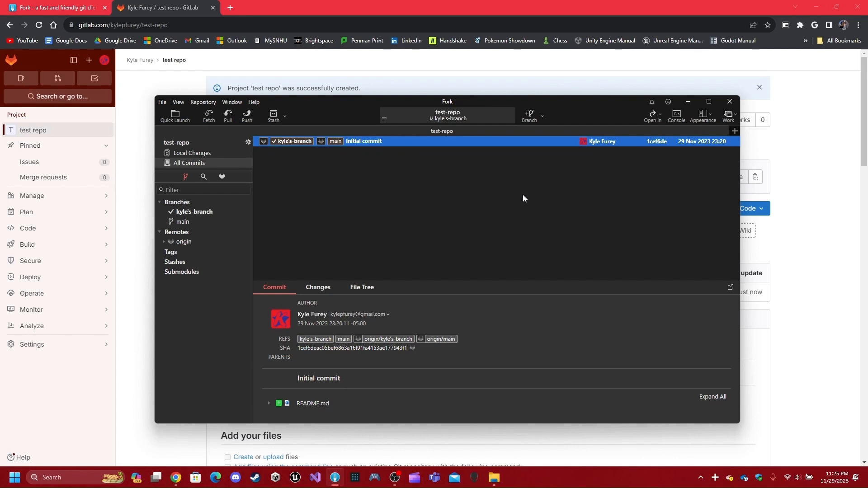
pyautogui.click(683, 119)
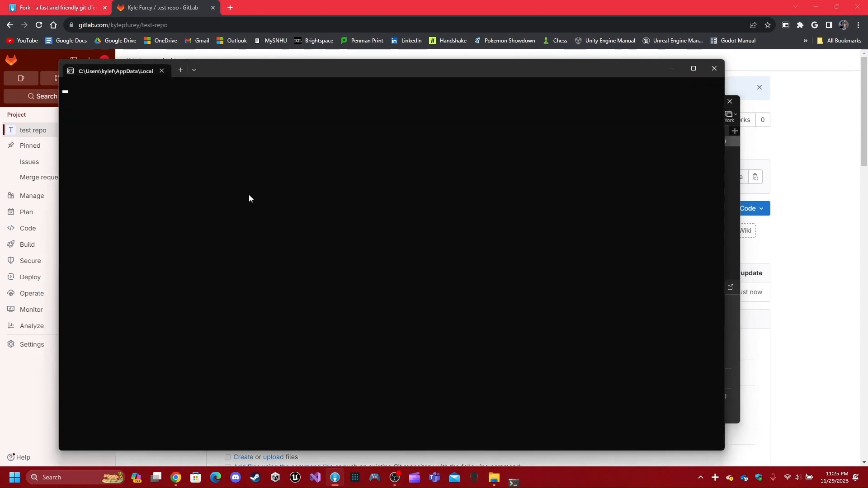
pyautogui.write('git push')
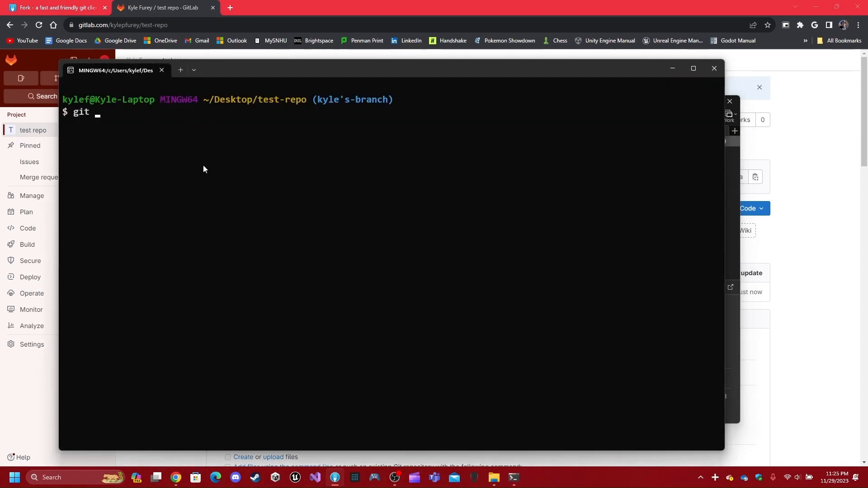
pyautogui.press('BackSpace')
pyautogui.press('BackSpace')
pyautogui.press('BackSpace')
pyautogui.press('BackSpace')
pyautogui.click(708, 77)
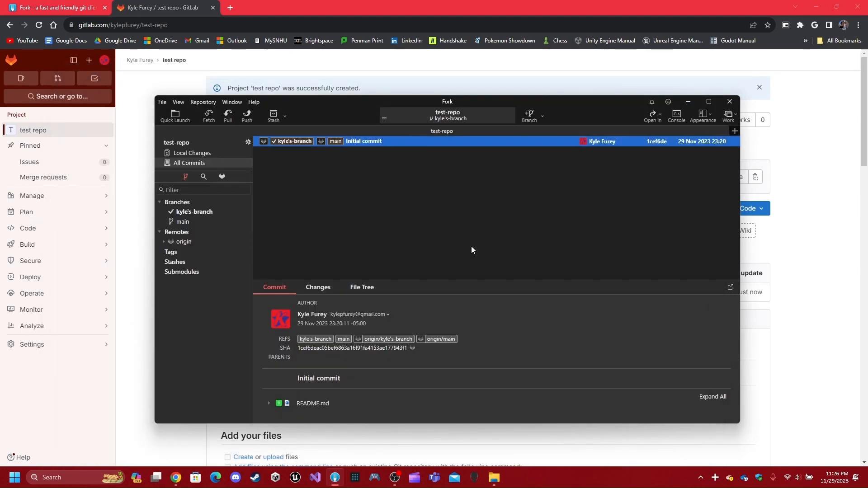
pyautogui.click(209, 115)
pyautogui.click(671, 120)
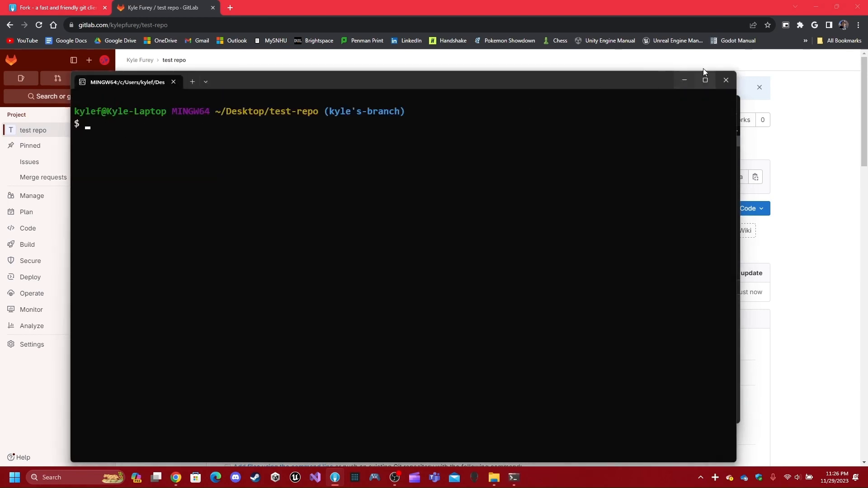
pyautogui.click(726, 81)
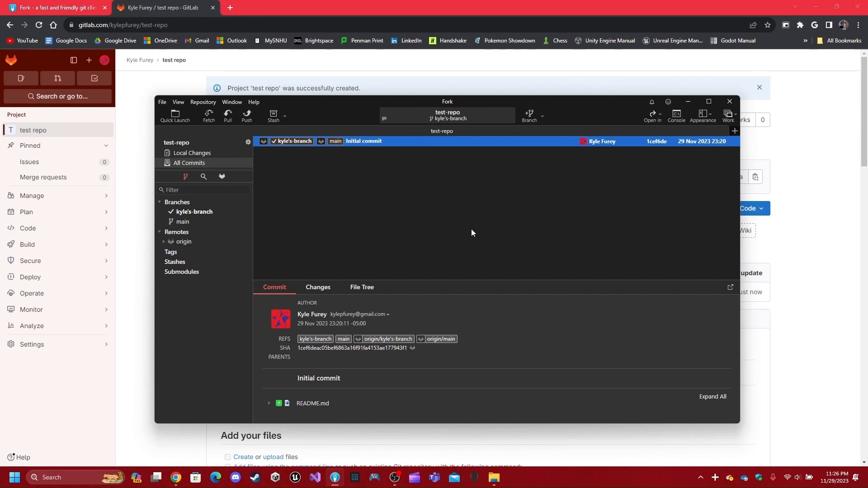
# - Show Fork's Local Changes, then create an empty text file named 'change' in test-repo
pyautogui.click(200, 153)
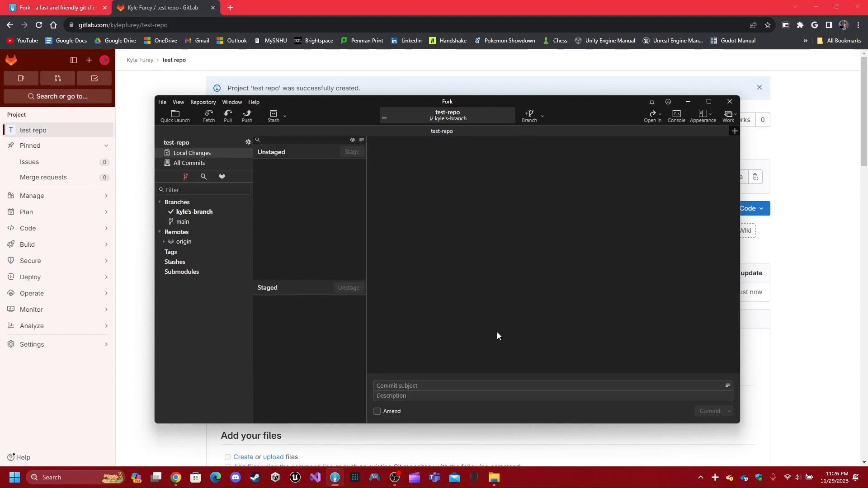
pyautogui.moveTo(494, 478)
pyautogui.click(539, 439)
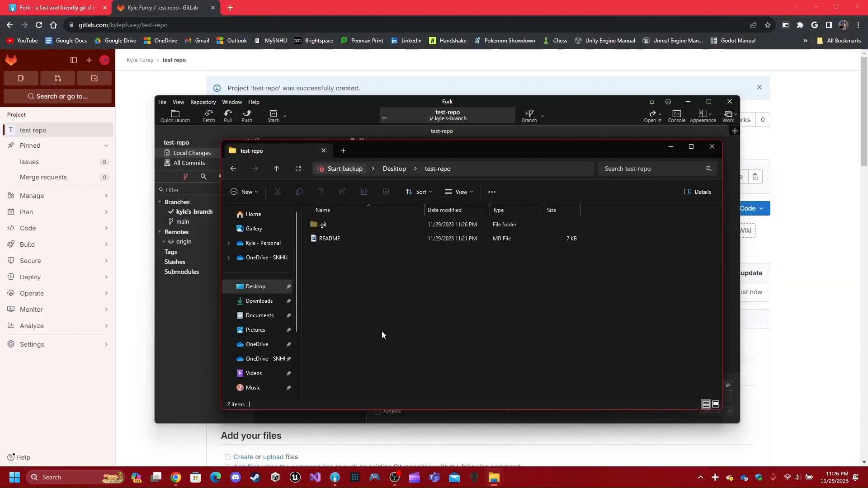
pyautogui.rightClick(352, 285)
pyautogui.moveTo(395, 357)
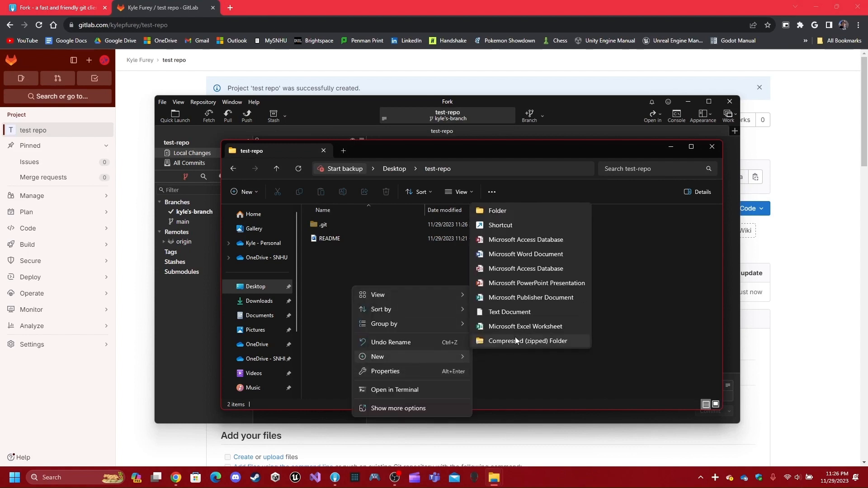
pyautogui.click(512, 312)
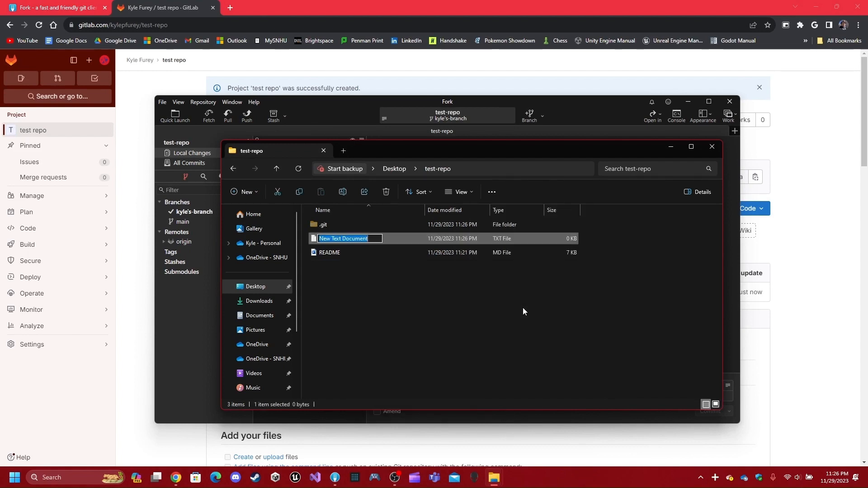
pyautogui.write('change')
pyautogui.press('Return')
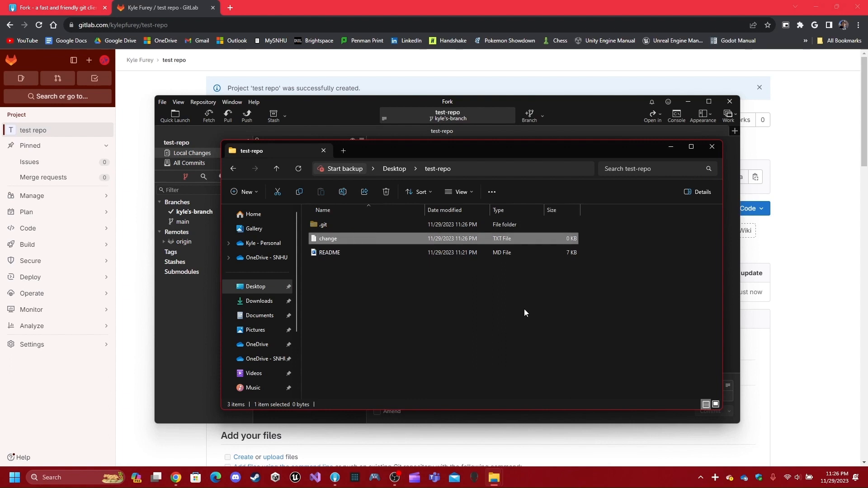
# - Stage change.txt in Fork and return to the test-repo folder window
pyautogui.click(213, 336)
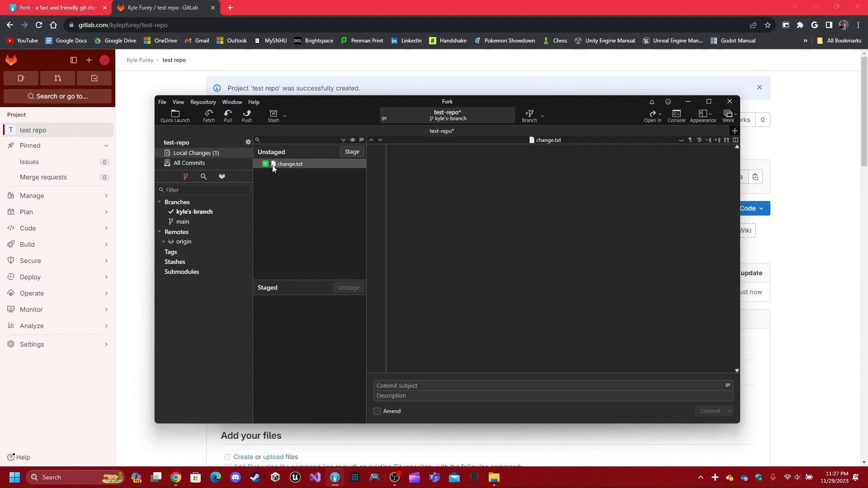
pyautogui.click(347, 154)
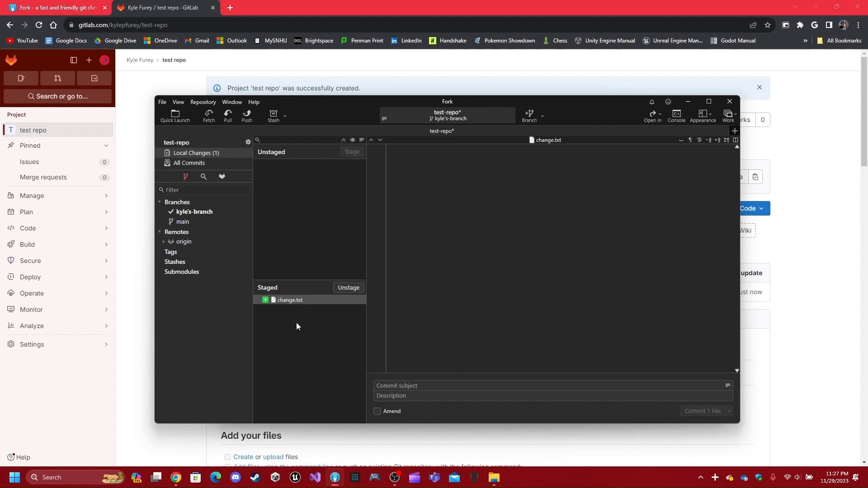
pyautogui.moveTo(501, 482)
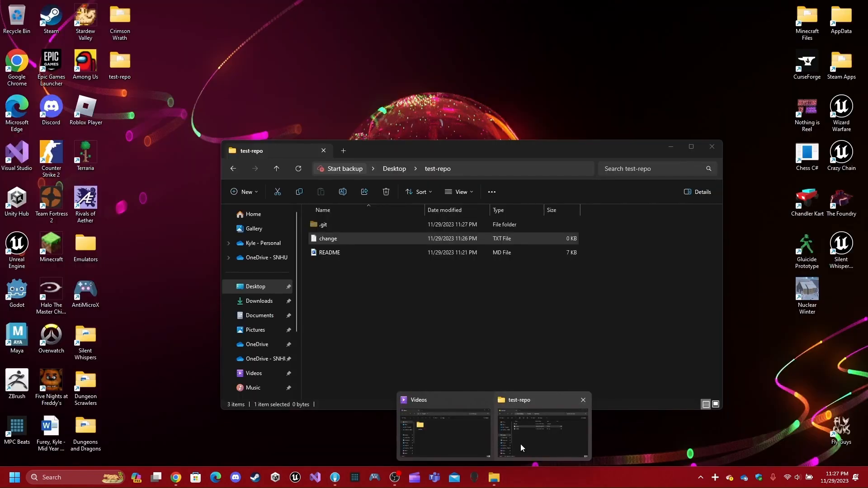
pyautogui.click(520, 444)
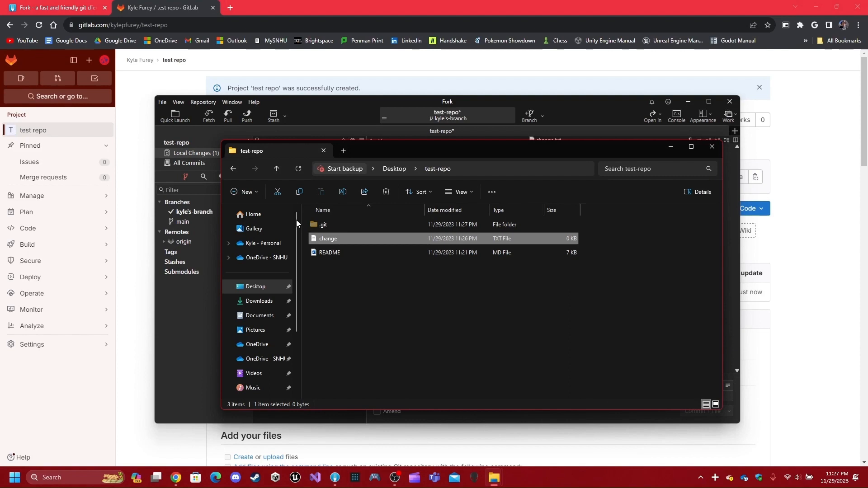
# - Write 'hello world!' into change.txt in Word and save it, keeping plain text format
pyautogui.rightClick(346, 241)
pyautogui.click(399, 254)
pyautogui.click(348, 275)
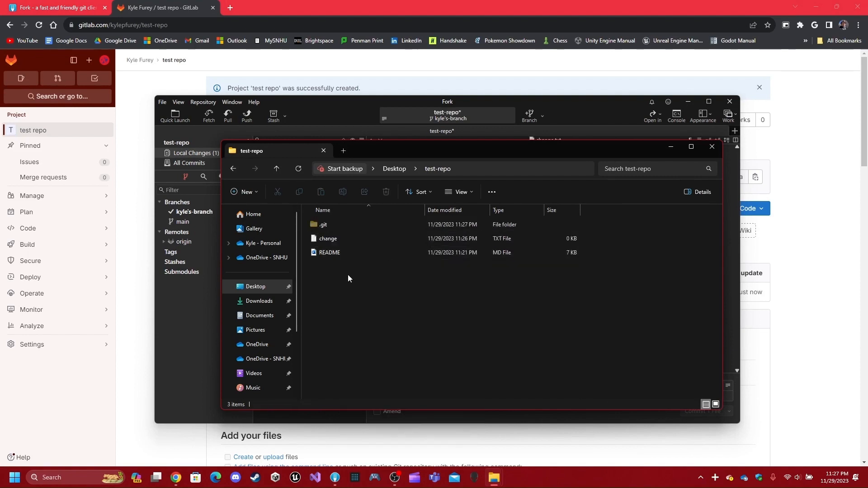
pyautogui.doubleClick(342, 242)
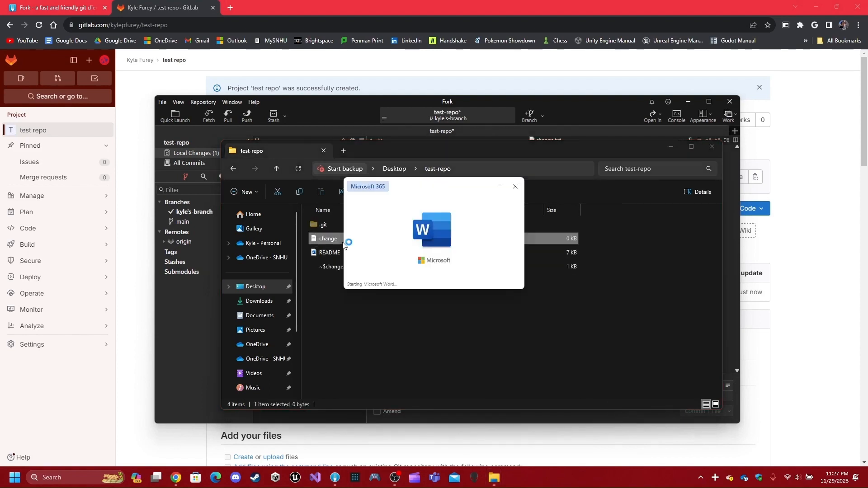
pyautogui.write('hell')
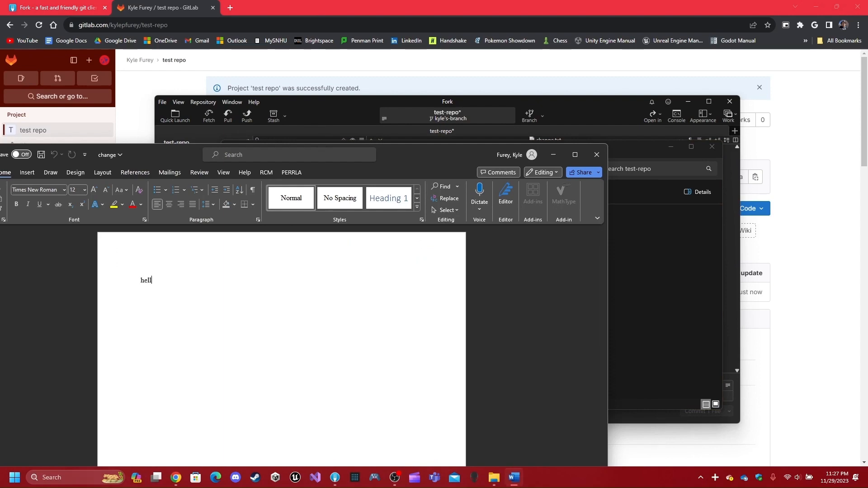
pyautogui.write('o world!')
pyautogui.press('Return')
pyautogui.hotkey('ctrl', 's')
pyautogui.click(414, 271)
pyautogui.click(597, 155)
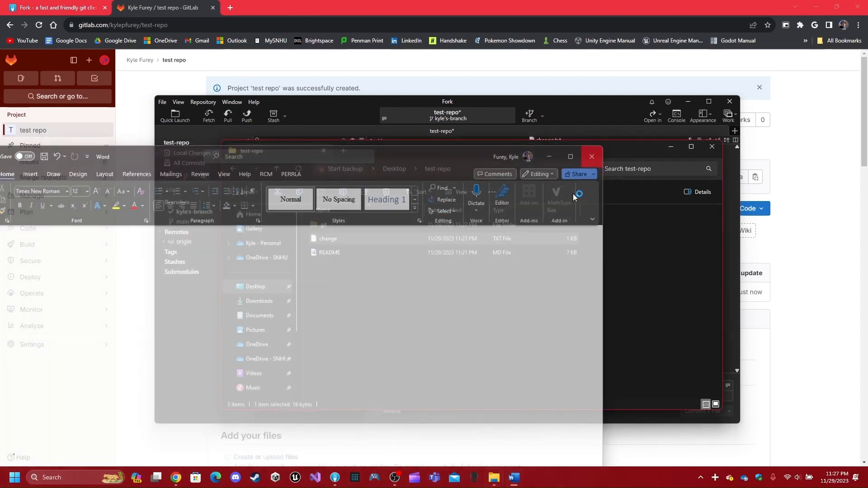
pyautogui.click(205, 339)
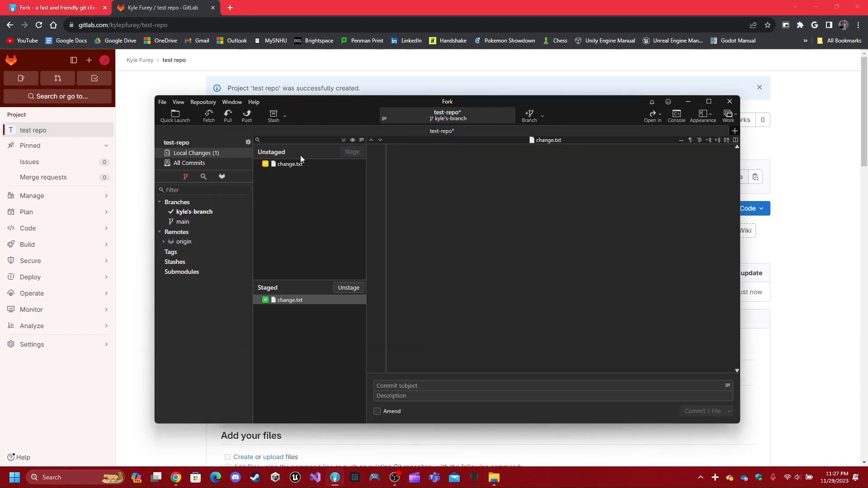
# - Show the diff of the unstaged change.txt with its added 'Hello world!' line
pyautogui.click(290, 164)
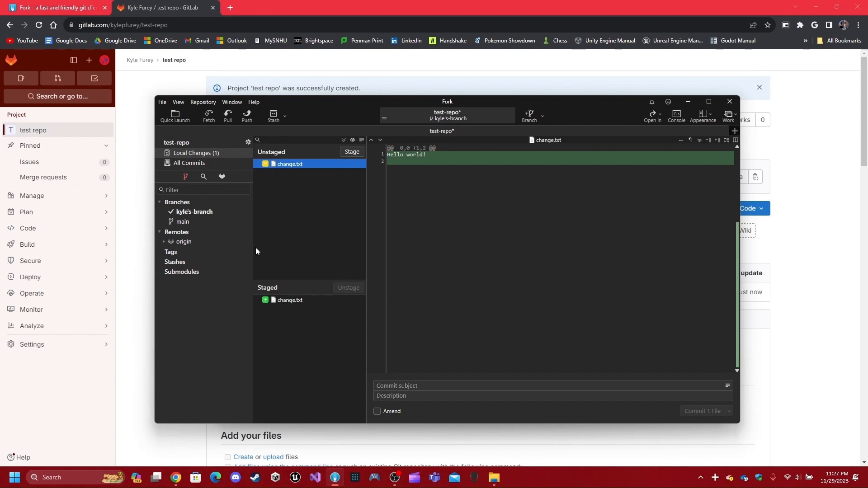
# - Delete the change file from the test-repo folder in File Explorer
pyautogui.moveTo(494, 478)
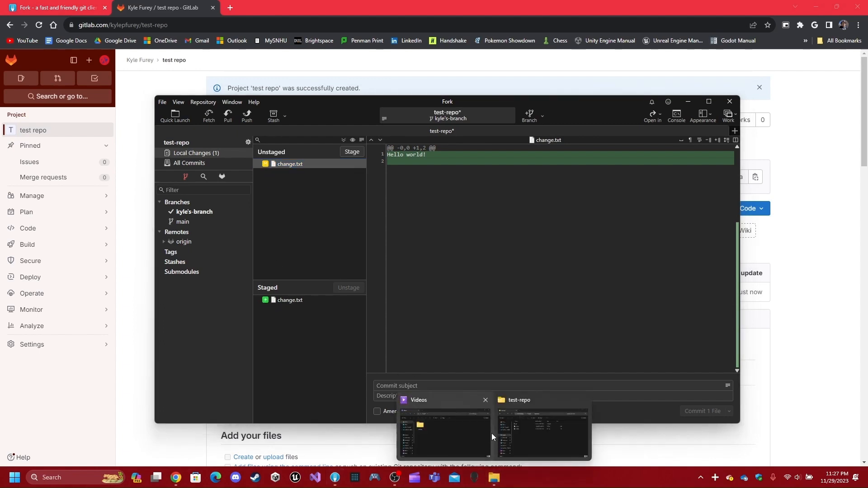
pyautogui.click(523, 432)
pyautogui.click(321, 239)
pyautogui.press('Delete')
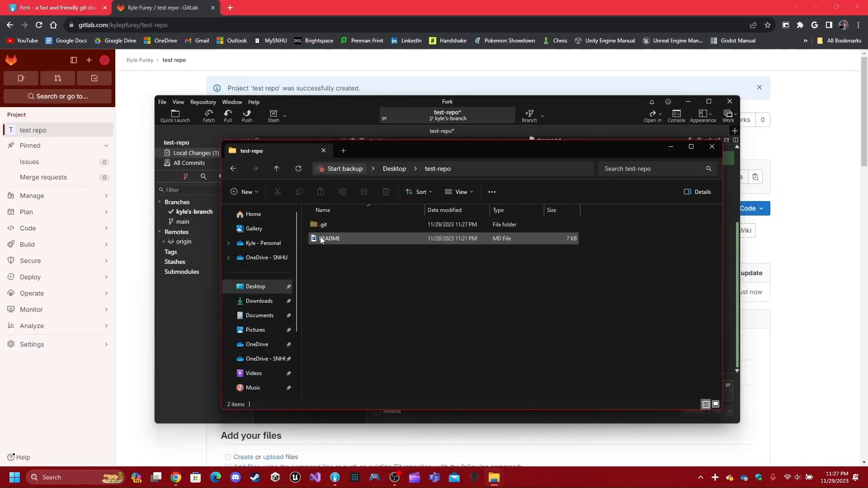
# - Discard the unstaged change.txt edit in Fork and check the folder contents
pyautogui.click(200, 304)
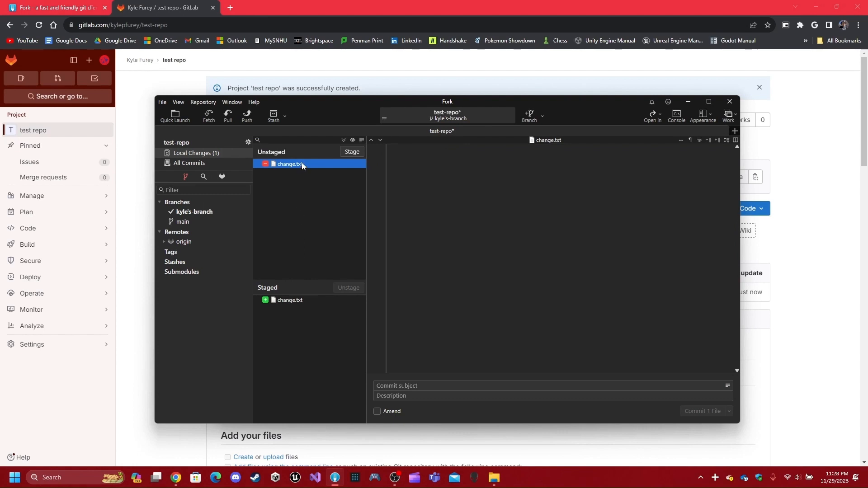
pyautogui.press('Delete')
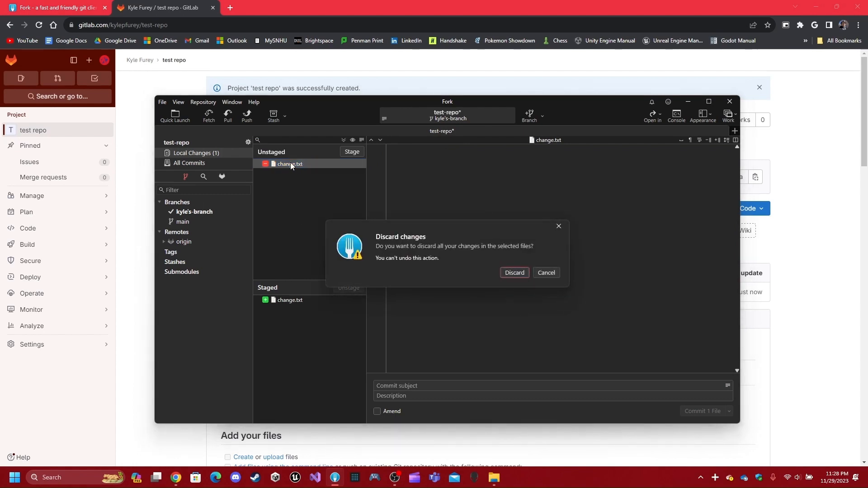
pyautogui.click(519, 271)
pyautogui.click(494, 479)
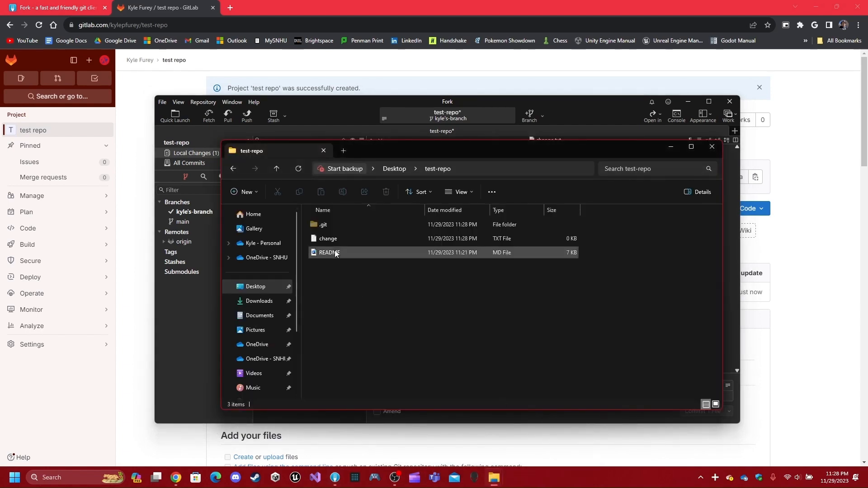
pyautogui.click(193, 334)
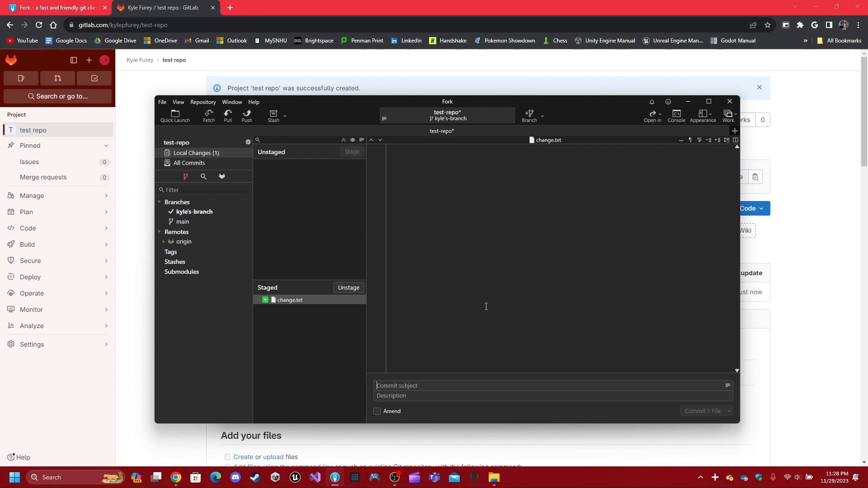
# - Commit the staged change.txt with the message 'First commit'
pyautogui.write('First commit')
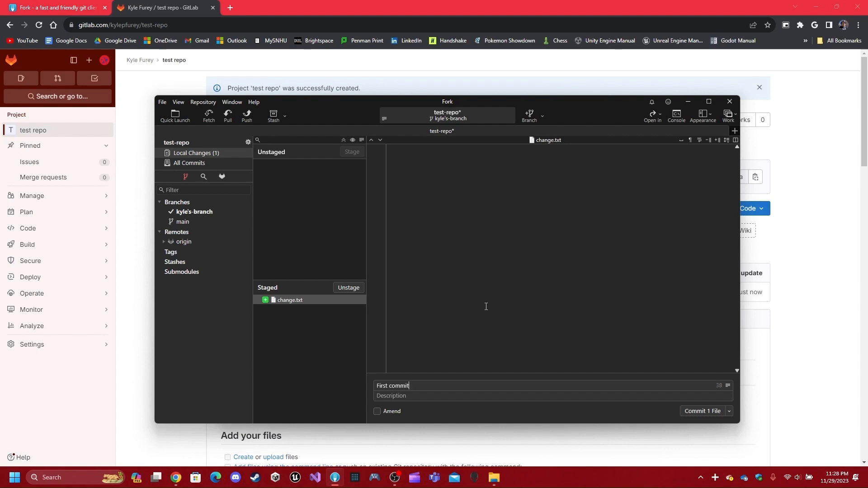
pyautogui.click(699, 411)
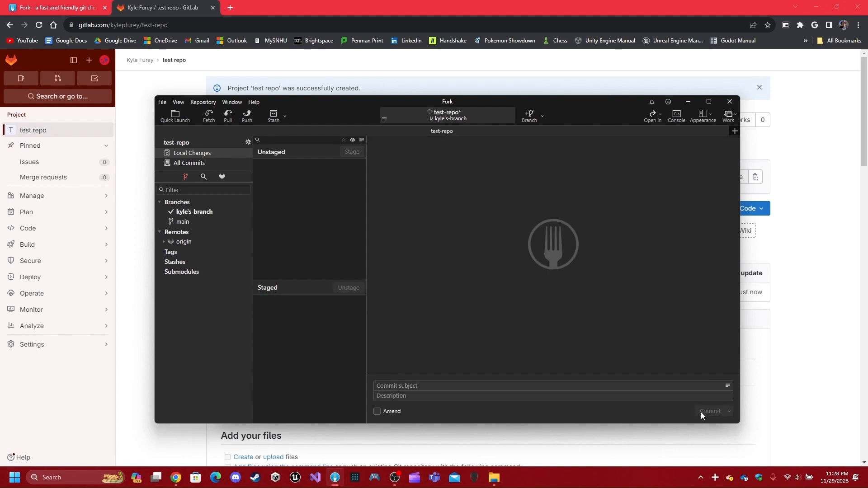
# - Review the First commit and Initial commit details in the commit history
pyautogui.click(189, 164)
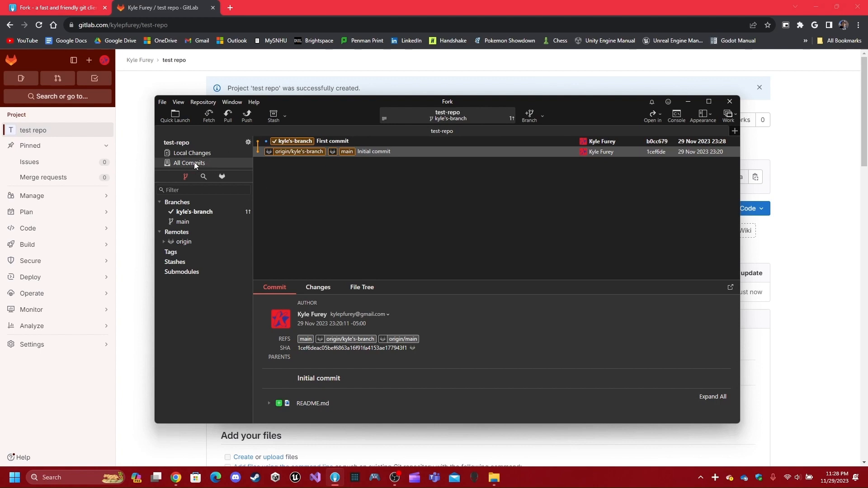
pyautogui.click(341, 142)
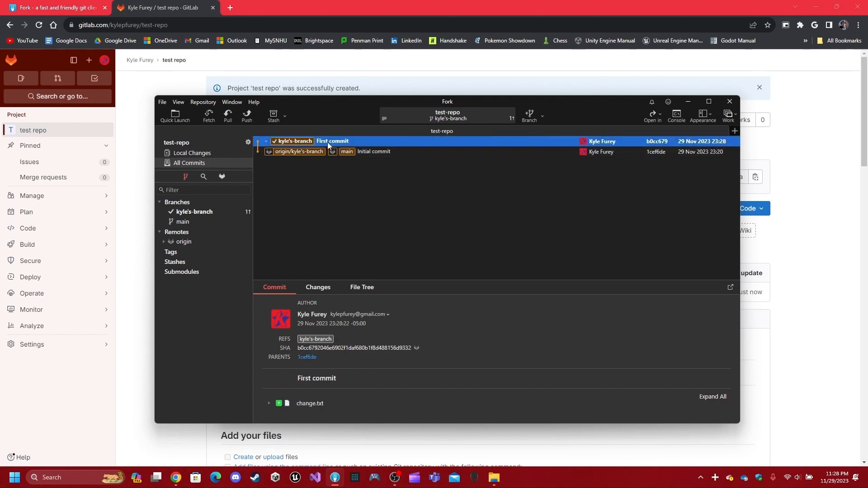
pyautogui.click(360, 140)
pyautogui.click(302, 153)
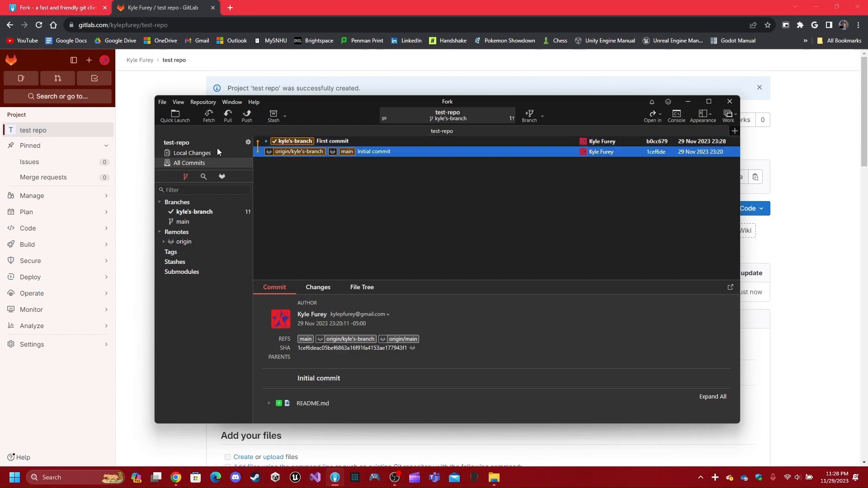
# - Amend the previous First commit with the staged change.txt
pyautogui.click(217, 152)
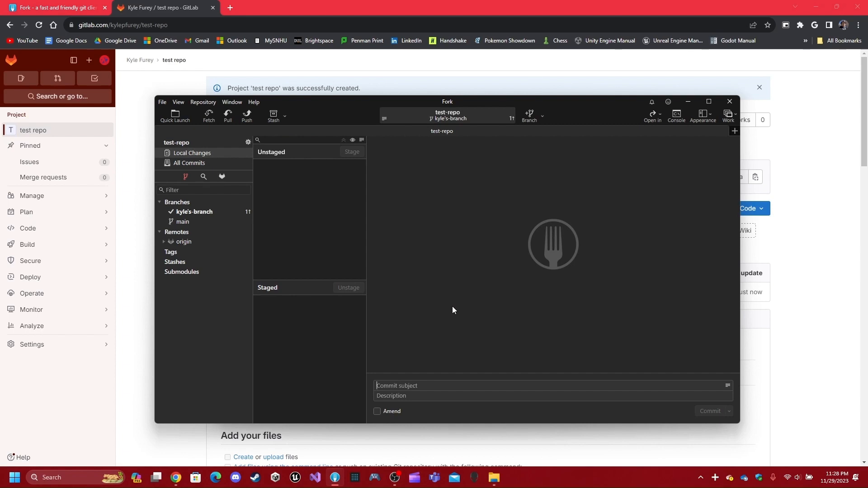
pyautogui.click(377, 412)
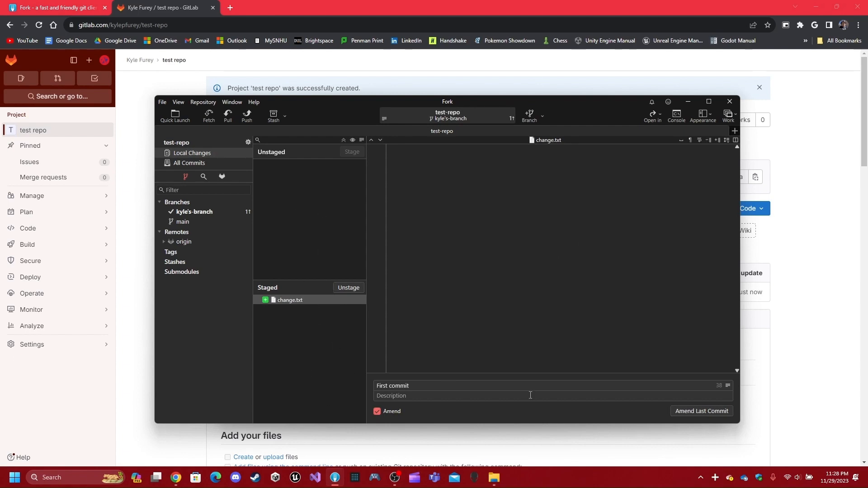
pyautogui.click(691, 410)
# - Verify no local changes remain and bring up the Push dialog for kyle's-branch
pyautogui.click(190, 163)
pyautogui.click(338, 153)
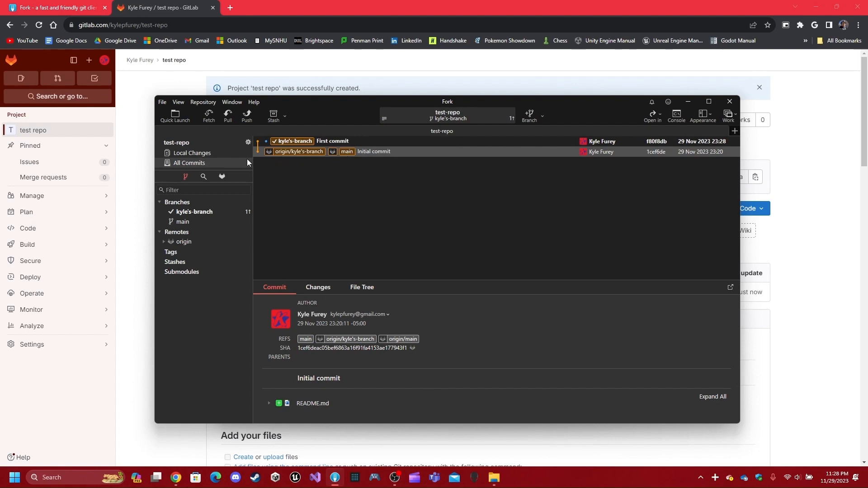
pyautogui.press('Up')
pyautogui.click(209, 152)
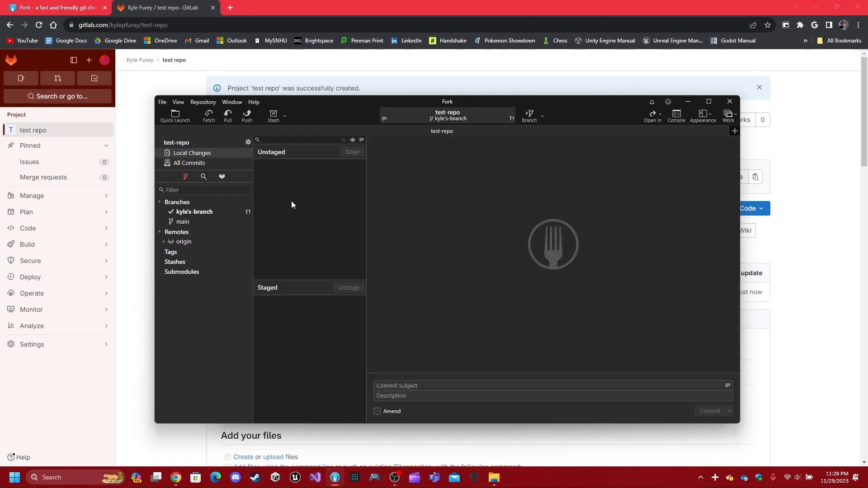
pyautogui.click(168, 164)
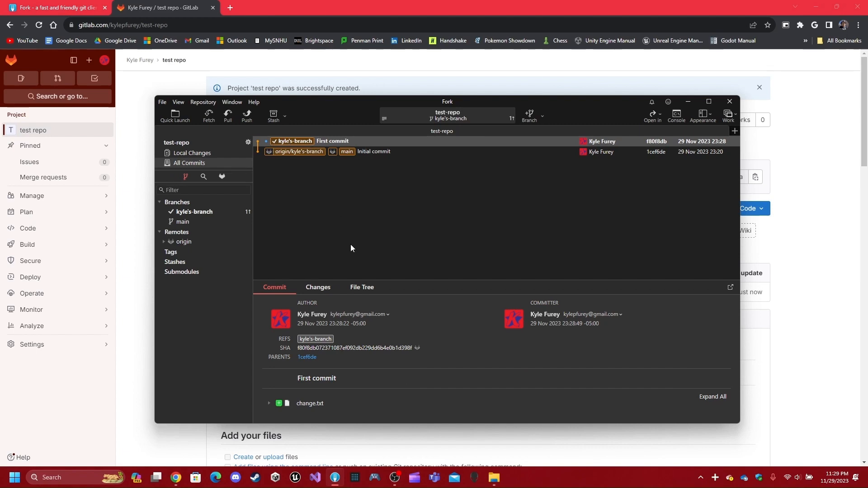
pyautogui.click(247, 116)
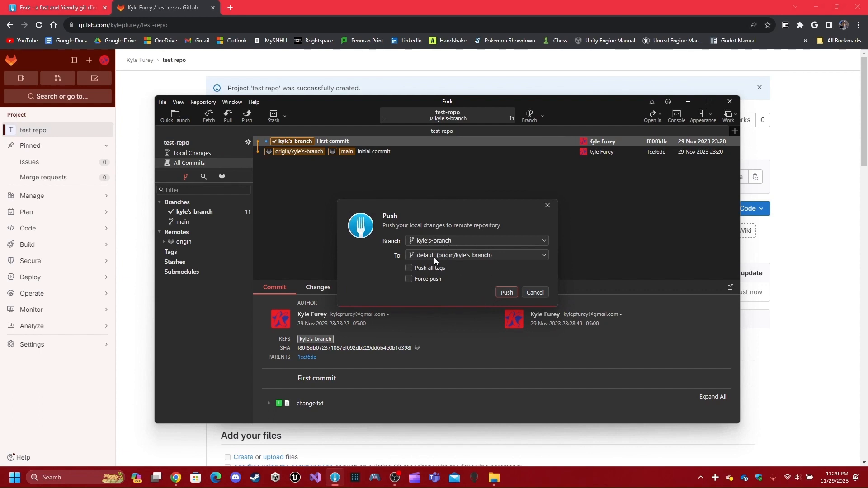
# - Push kyle's-branch to origin and confirm nothing is left in Local Changes
pyautogui.click(507, 293)
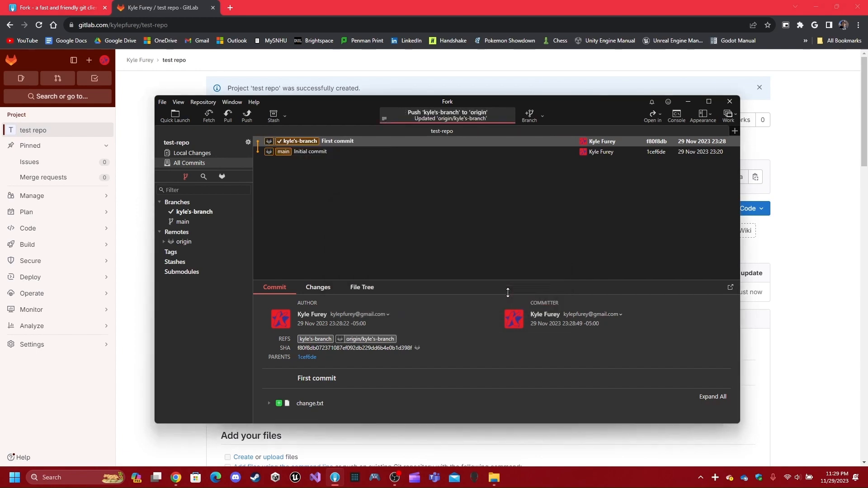
pyautogui.click(224, 155)
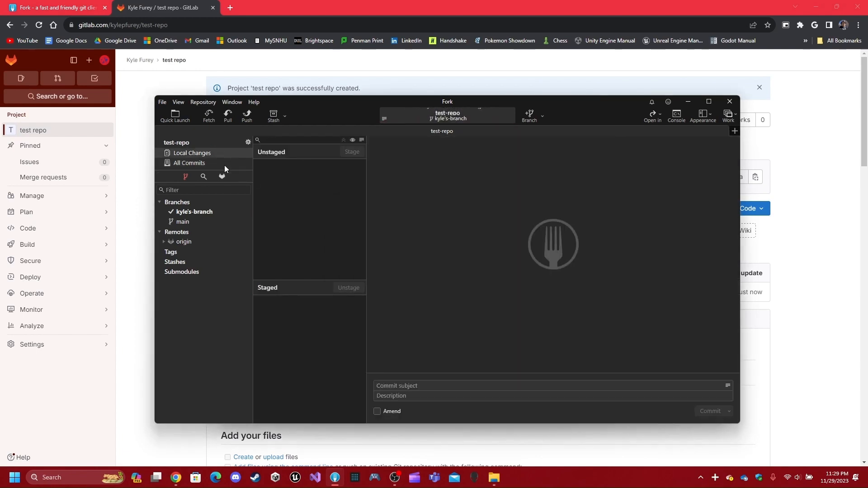
pyautogui.click(225, 163)
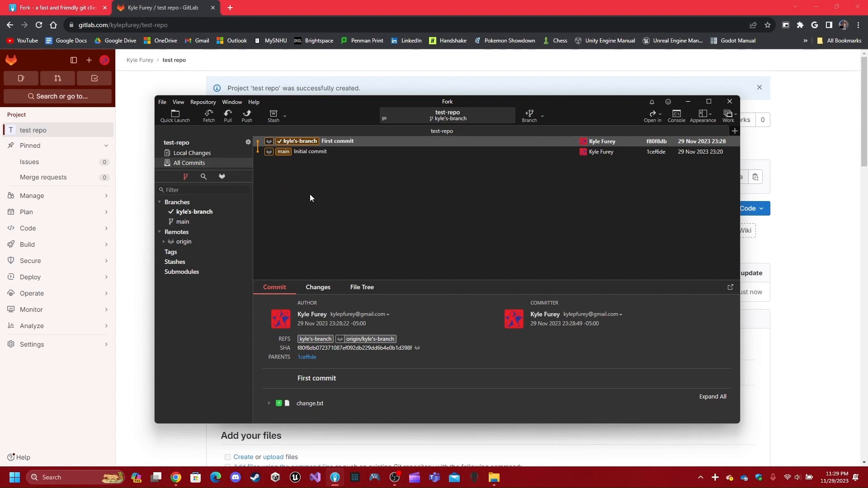
# - Create and check out kyle's-branch-2 from main, then glance at the test-repo folder
pyautogui.rightClick(178, 223)
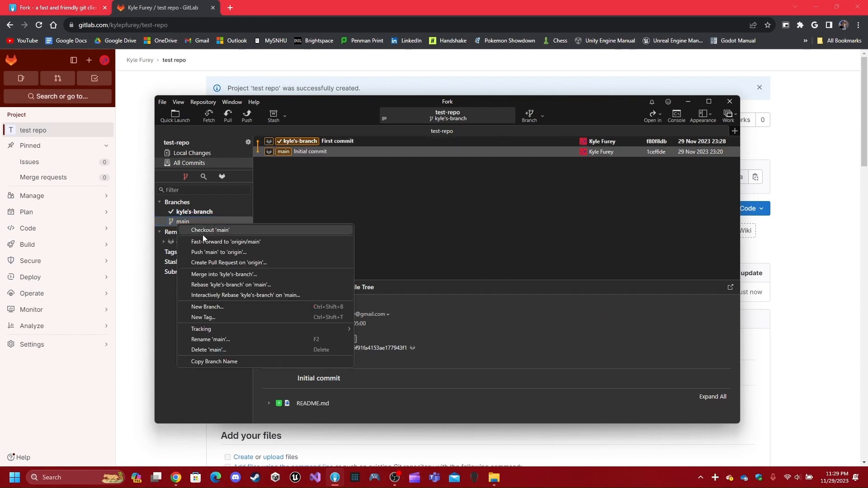
pyautogui.click(227, 306)
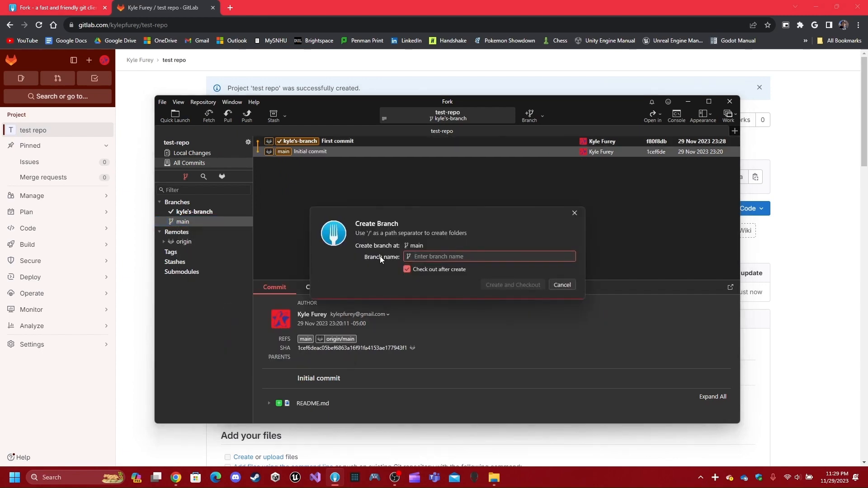
pyautogui.write('k')
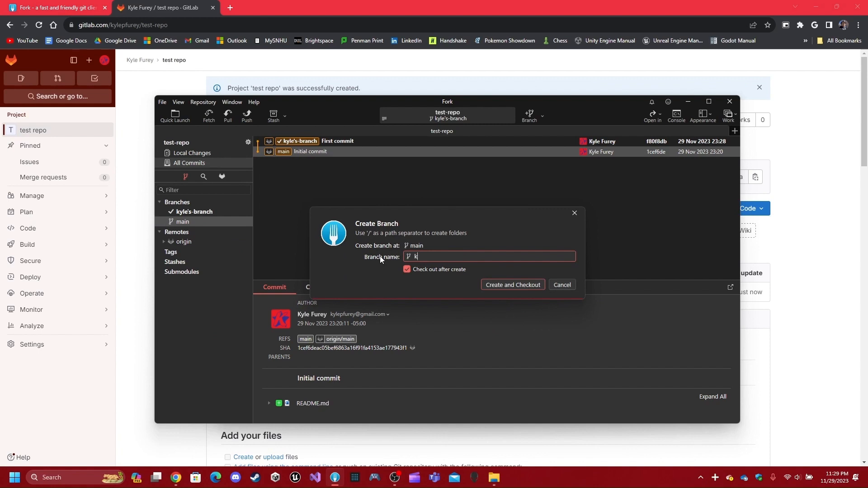
pyautogui.write("yle's-branch-2")
pyautogui.press('Return')
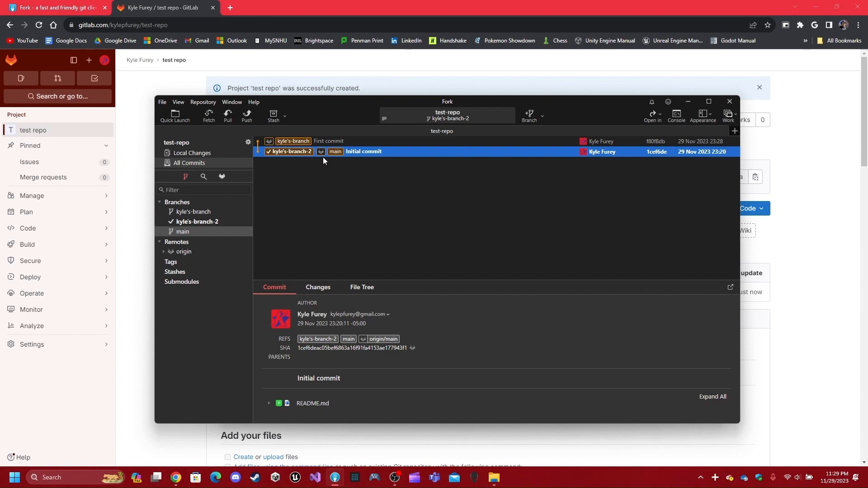
pyautogui.moveTo(494, 478)
pyautogui.click(528, 442)
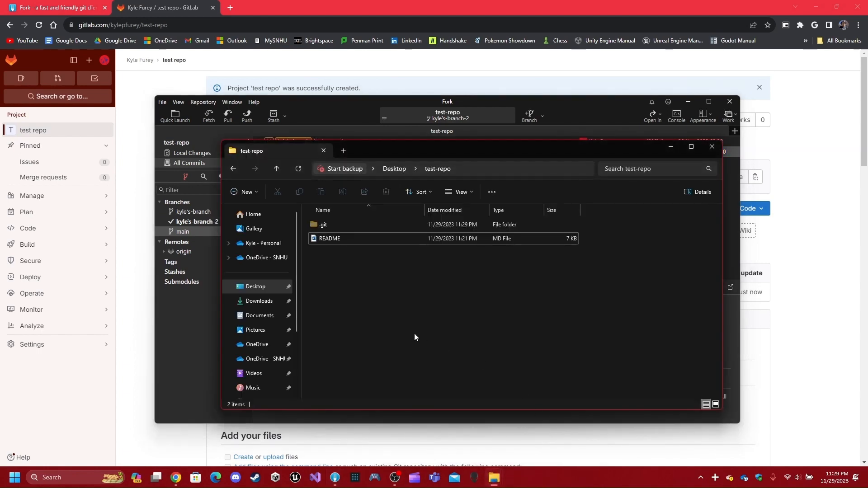
pyautogui.click(192, 356)
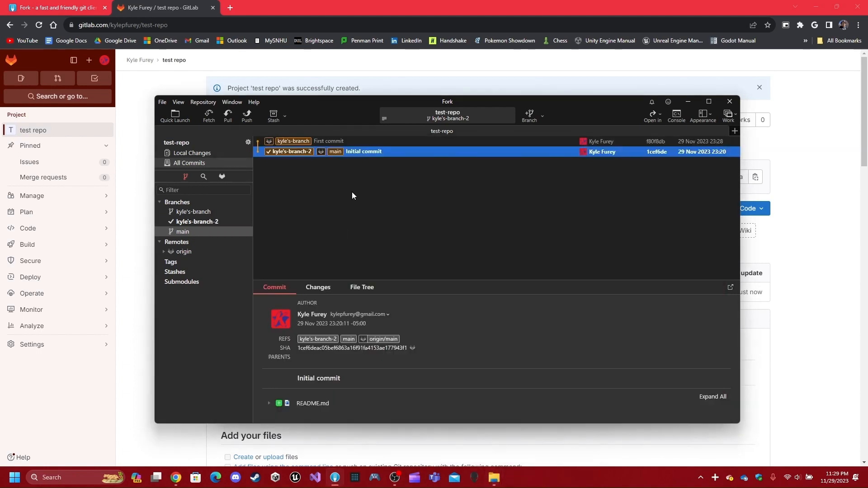
# - Push kyle's-branch-2 to origin to publish it
pyautogui.click(228, 115)
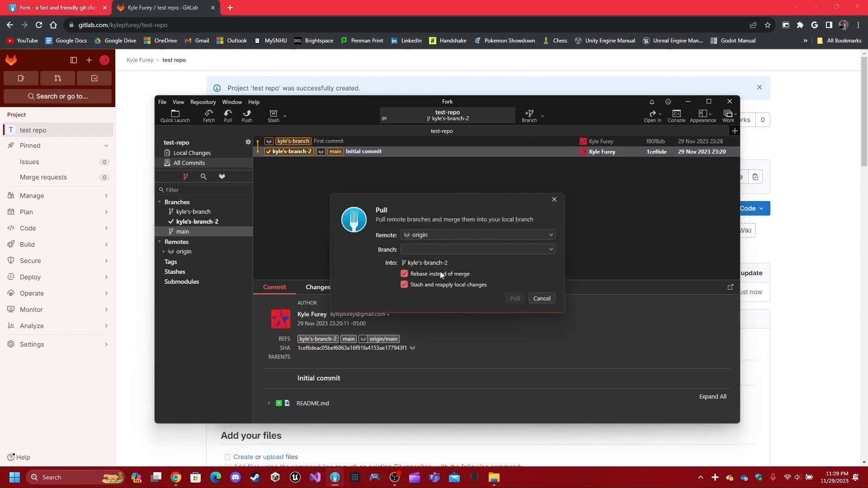
pyautogui.click(542, 298)
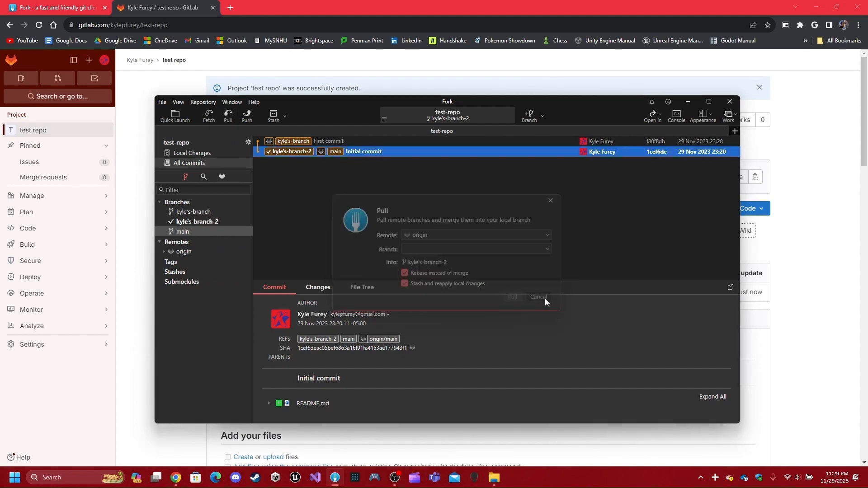
pyautogui.click(247, 115)
pyautogui.click(507, 298)
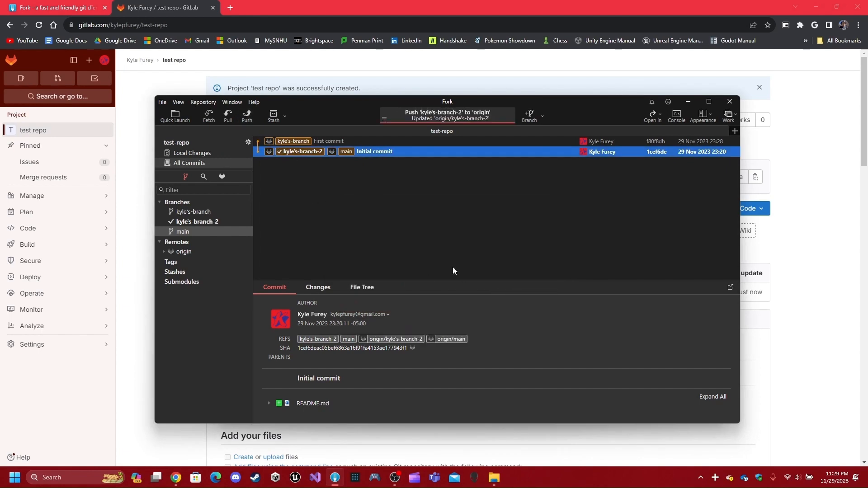
# - Pull origin/kyle's-branch into kyle's-branch-2 and confirm change.txt appears in the folder
pyautogui.click(227, 115)
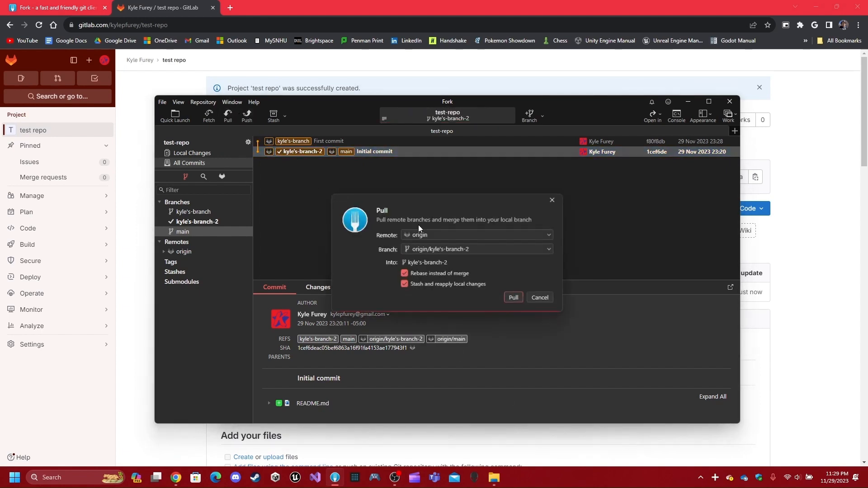
pyautogui.click(461, 249)
pyautogui.click(470, 273)
pyautogui.click(516, 299)
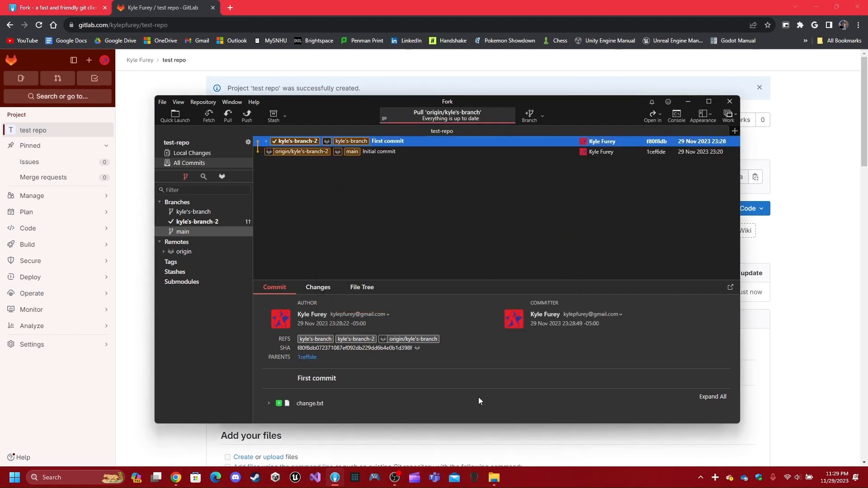
pyautogui.moveTo(494, 478)
pyautogui.click(507, 431)
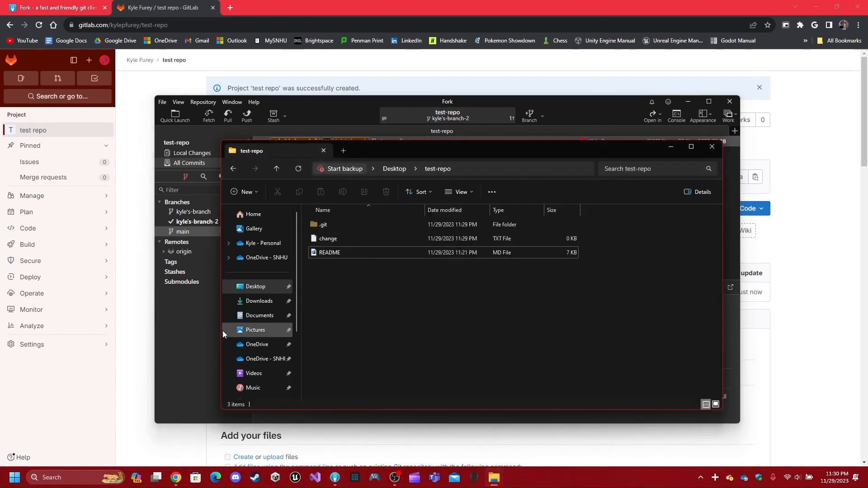
pyautogui.click(203, 334)
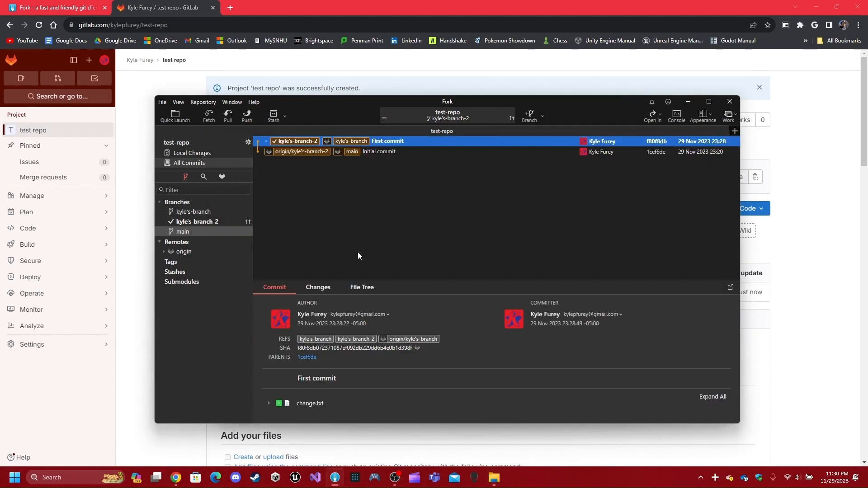
# - Reset kyle's-branch-2 to the Initial commit using the Mixed reset type
pyautogui.rightClick(358, 156)
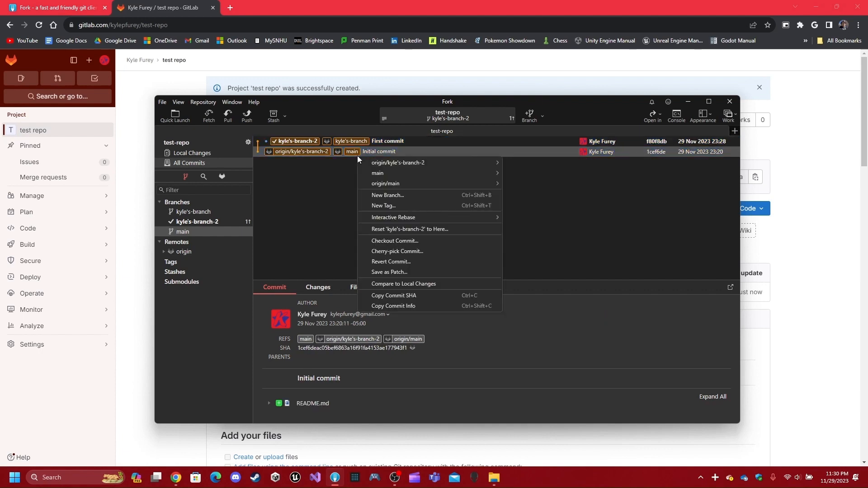
pyautogui.click(403, 231)
pyautogui.click(441, 273)
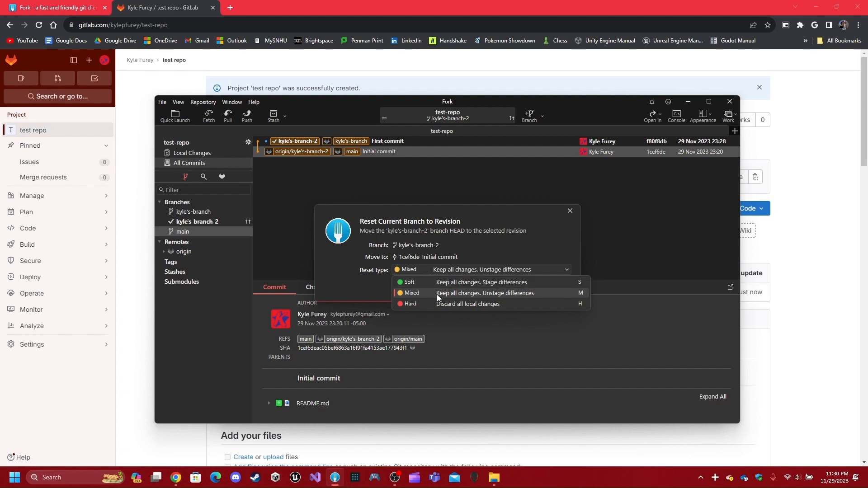
pyautogui.click(482, 290)
pyautogui.click(525, 288)
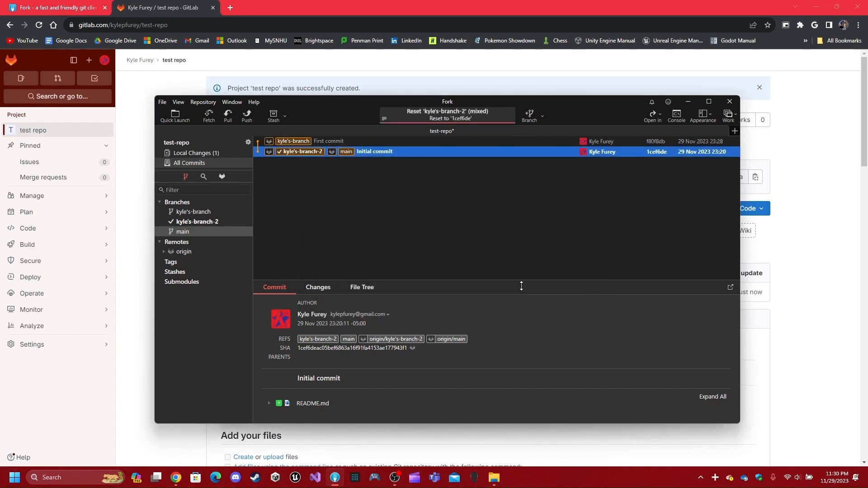
# - Check that change.txt remains as an unstaged change in Fork and the test-repo folder
pyautogui.click(213, 153)
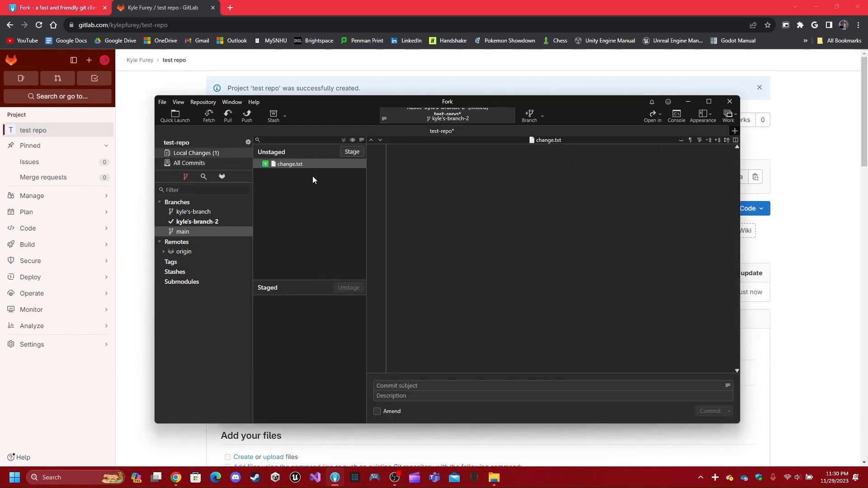
pyautogui.click(304, 164)
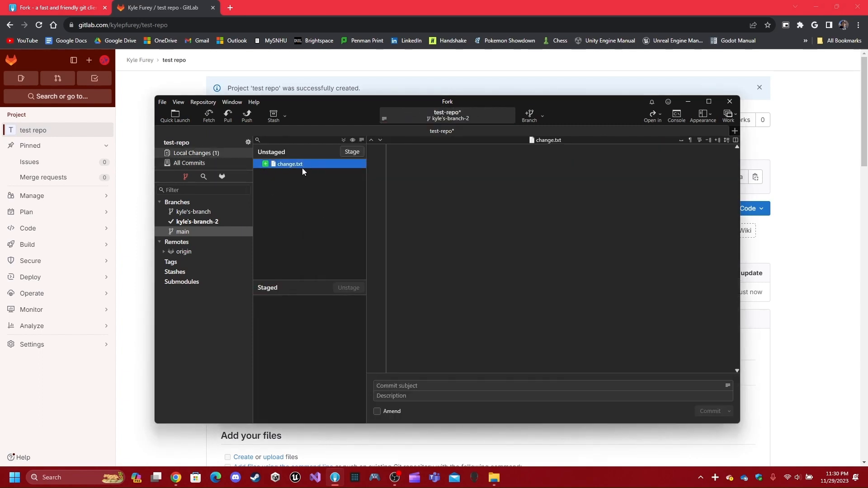
pyautogui.click(199, 163)
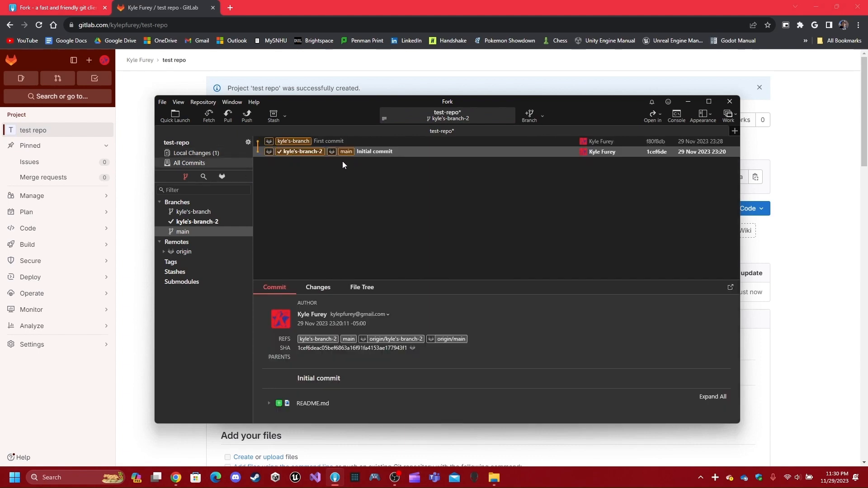
pyautogui.moveTo(494, 478)
pyautogui.click(538, 432)
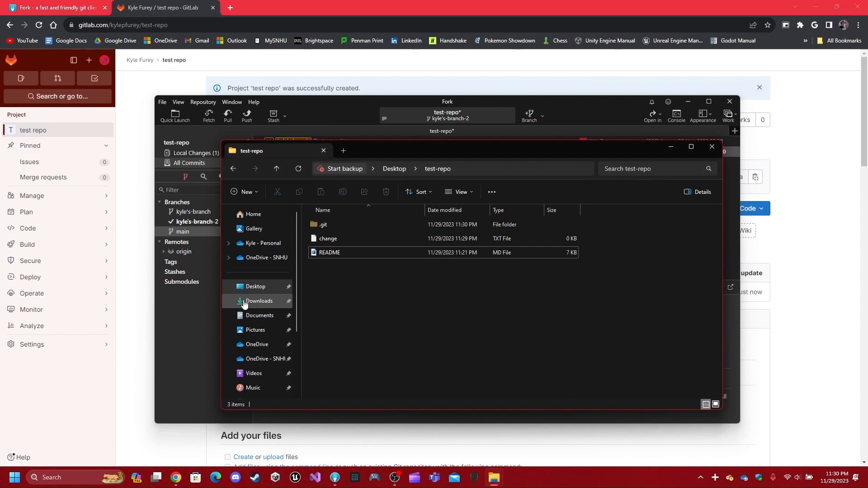
pyautogui.click(221, 225)
pyautogui.click(195, 154)
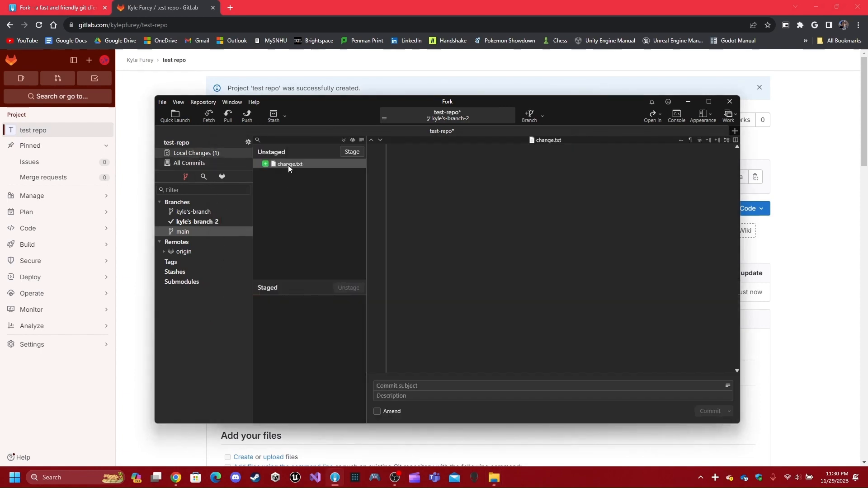
pyautogui.click(288, 164)
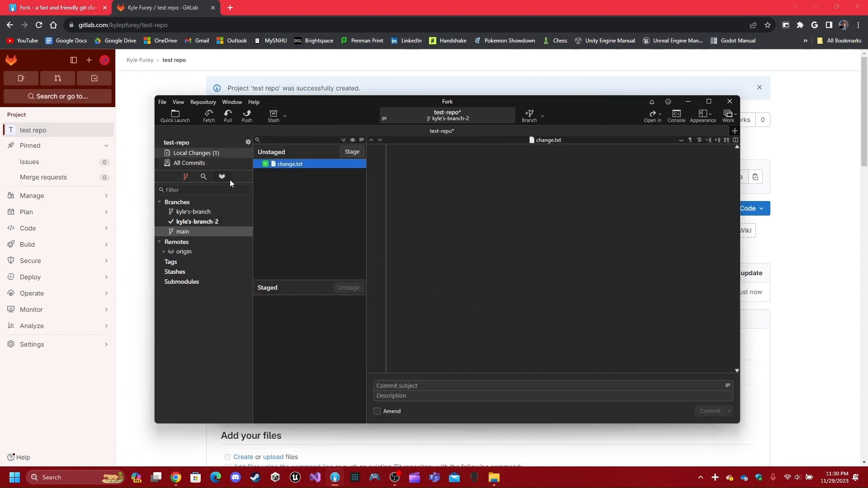
pyautogui.click(212, 164)
# - Hard-reset kyle's-branch-2 to the First commit
pyautogui.rightClick(341, 140)
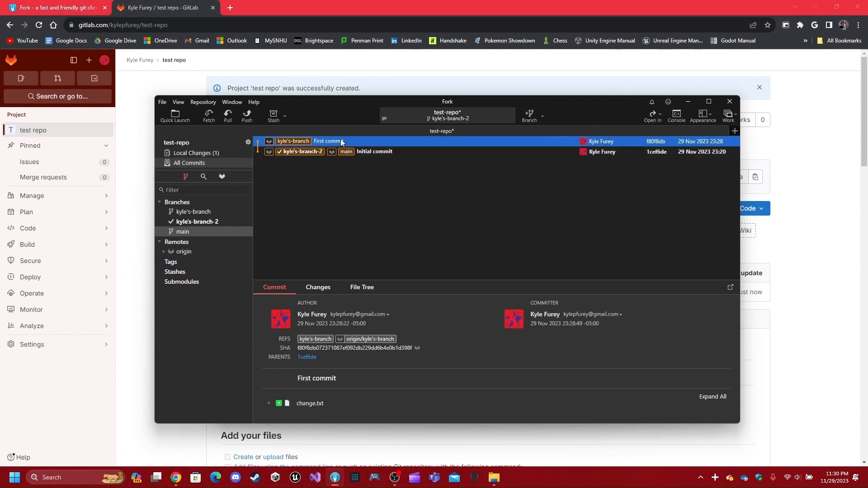
pyautogui.click(397, 223)
pyautogui.click(483, 270)
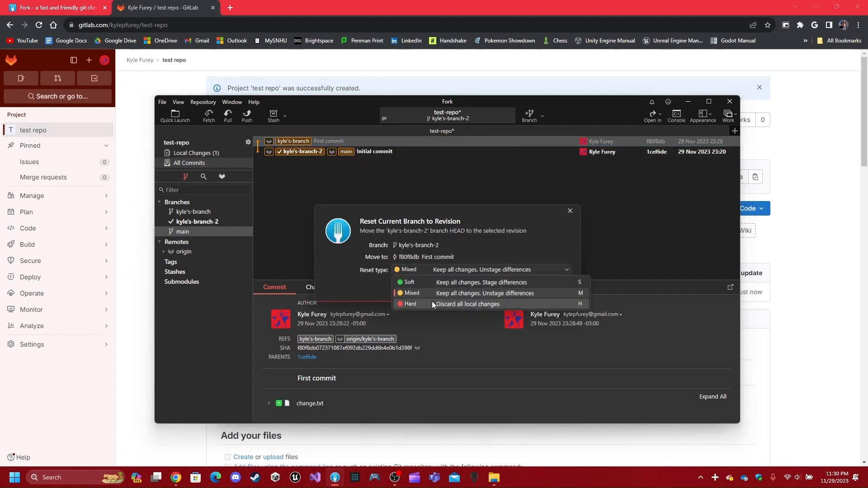
pyautogui.click(432, 300)
pyautogui.click(518, 286)
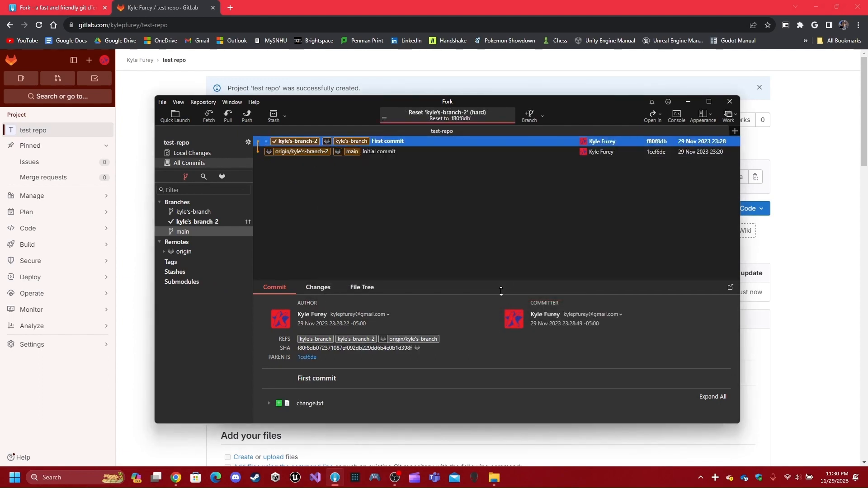
# - Confirm in Fork's Local Changes that nothing is pending after the hard reset
pyautogui.moveTo(494, 478)
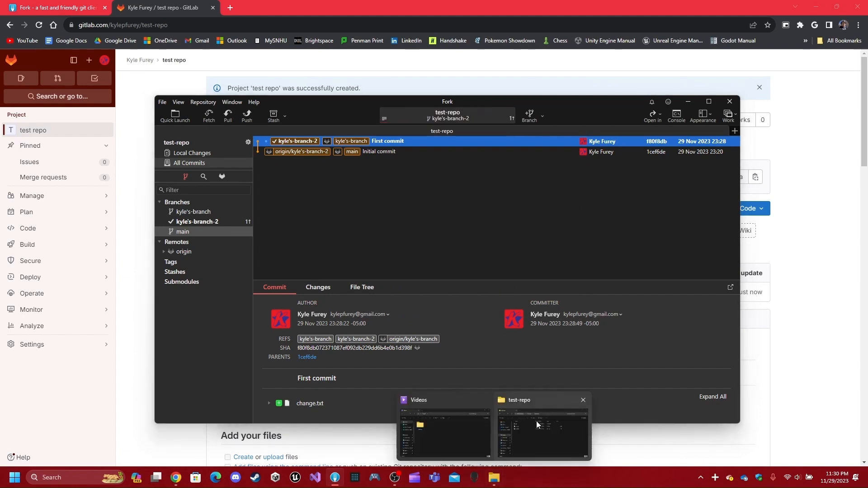
pyautogui.click(536, 425)
pyautogui.click(184, 340)
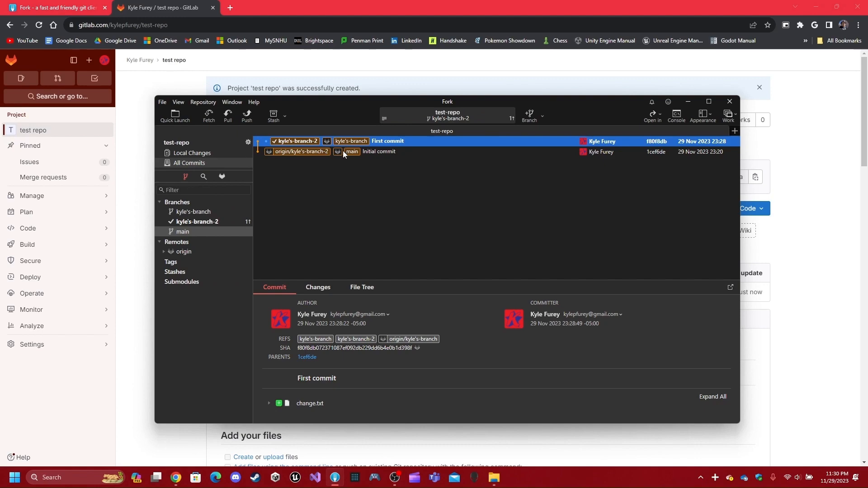
pyautogui.click(210, 154)
pyautogui.click(203, 164)
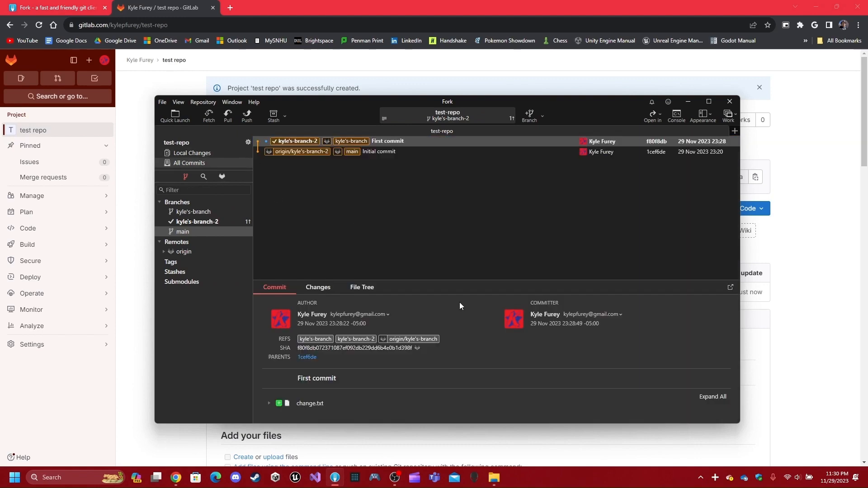
pyautogui.moveTo(494, 478)
pyautogui.click(204, 153)
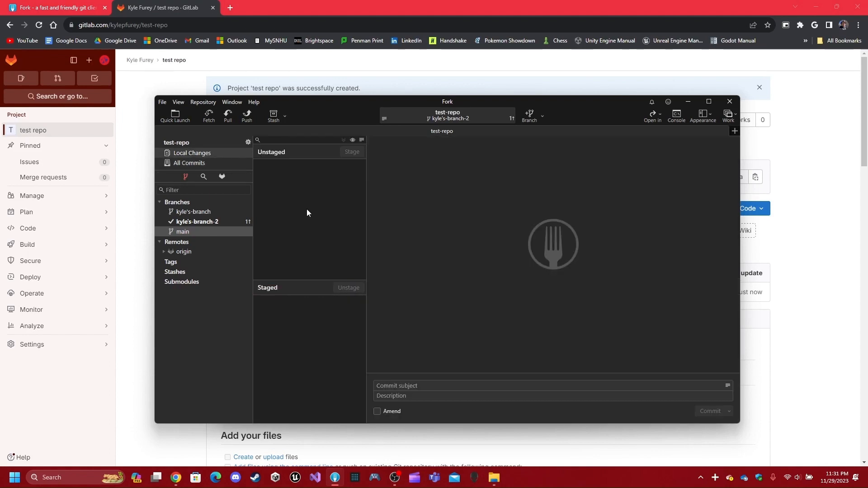
pyautogui.click(195, 162)
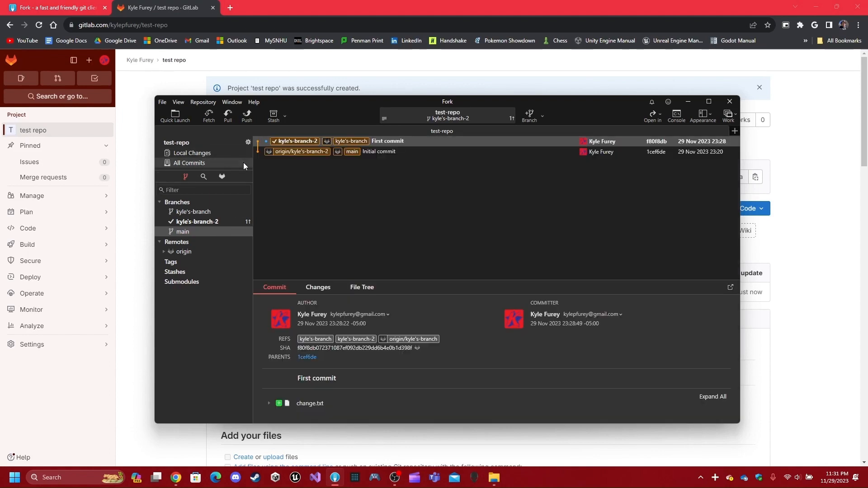
pyautogui.click(204, 153)
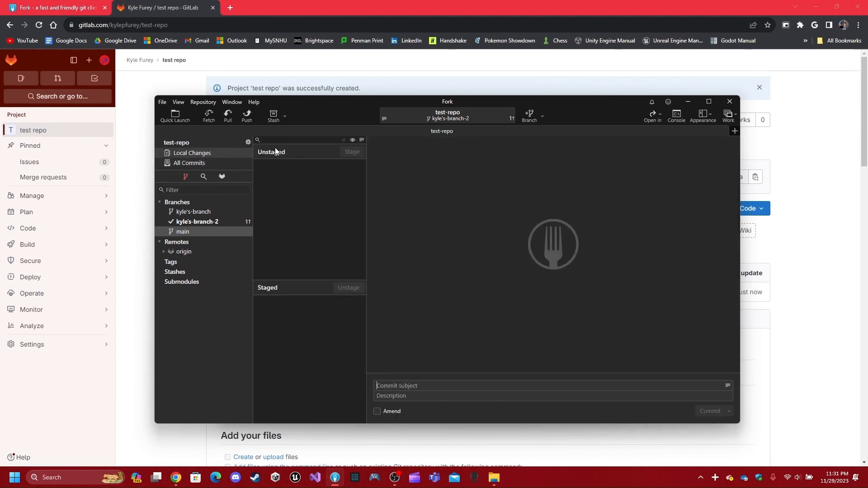
pyautogui.click(199, 163)
pyautogui.click(203, 153)
pyautogui.click(188, 162)
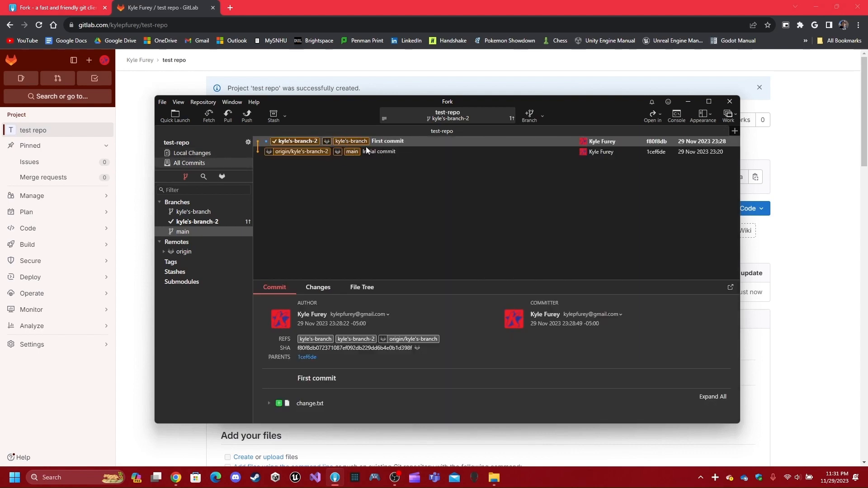
# - Bring the test-repo File Explorer window to the front
pyautogui.moveTo(494, 478)
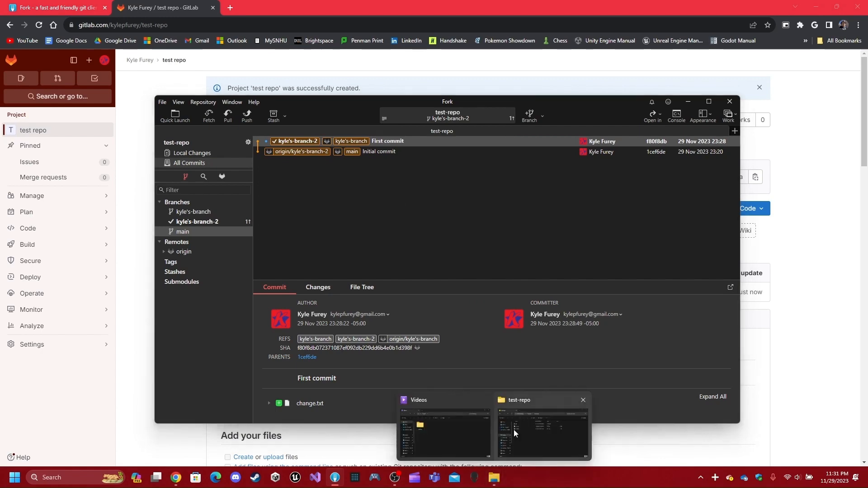
pyautogui.click(514, 429)
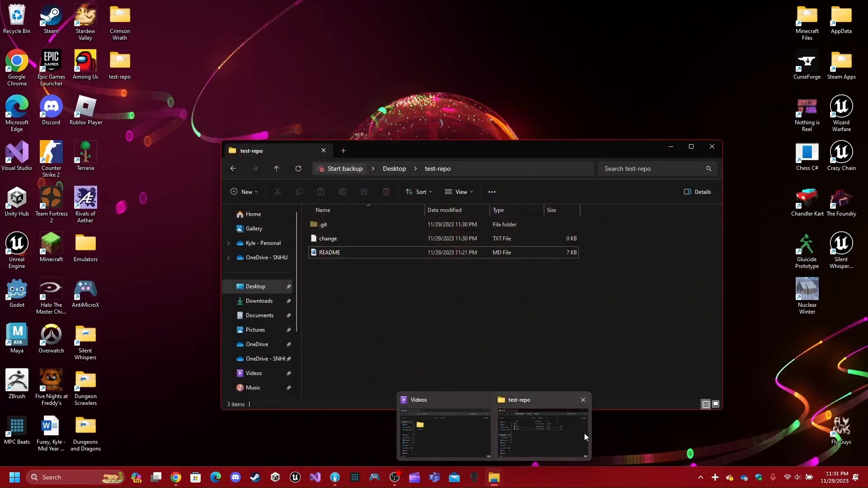
pyautogui.click(555, 431)
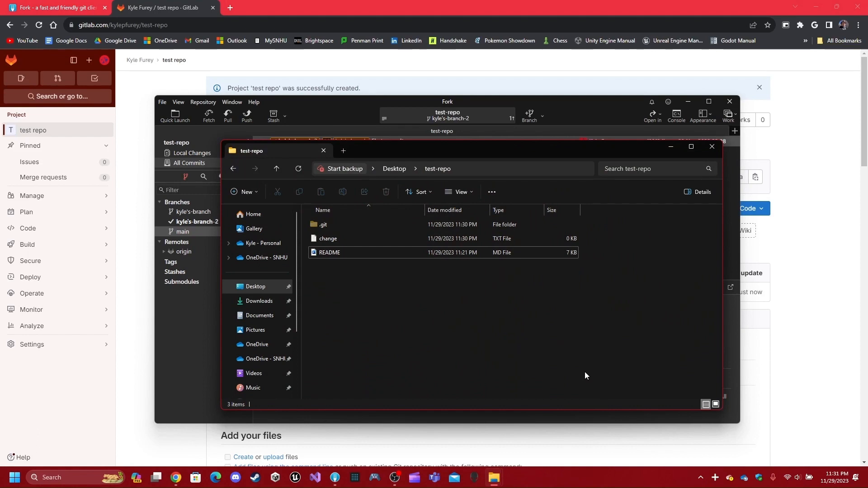
# - Add a New > Text Document named 'change 2' beside change and README in test-repo
pyautogui.rightClick(346, 294)
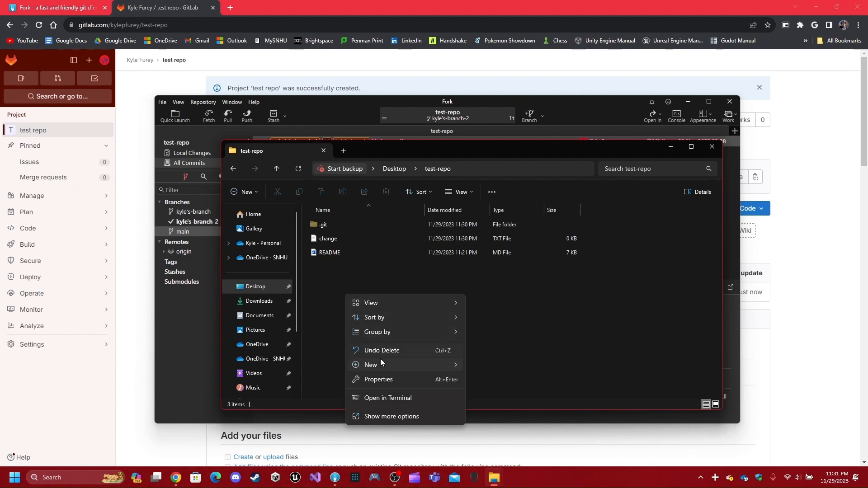
pyautogui.moveTo(381, 359)
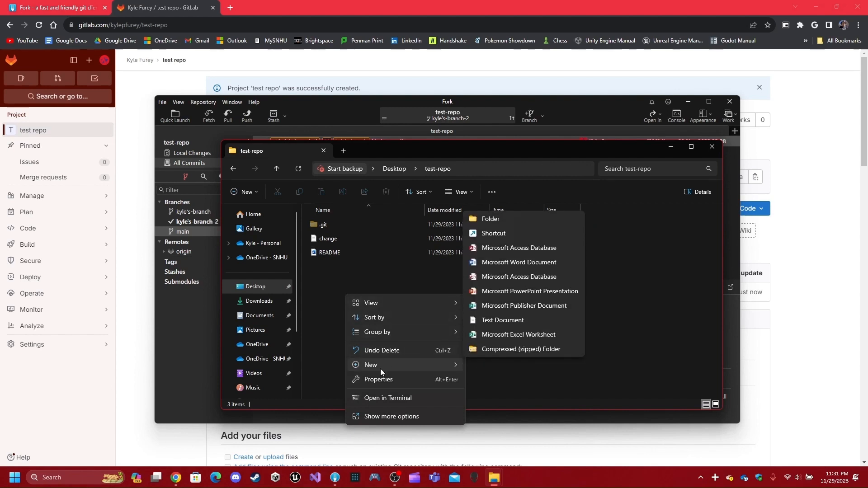
pyautogui.click(507, 322)
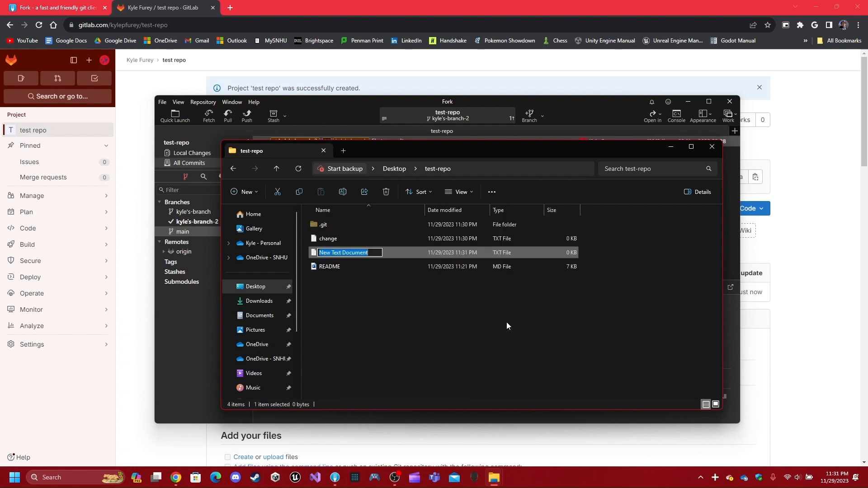
pyautogui.write('change 2')
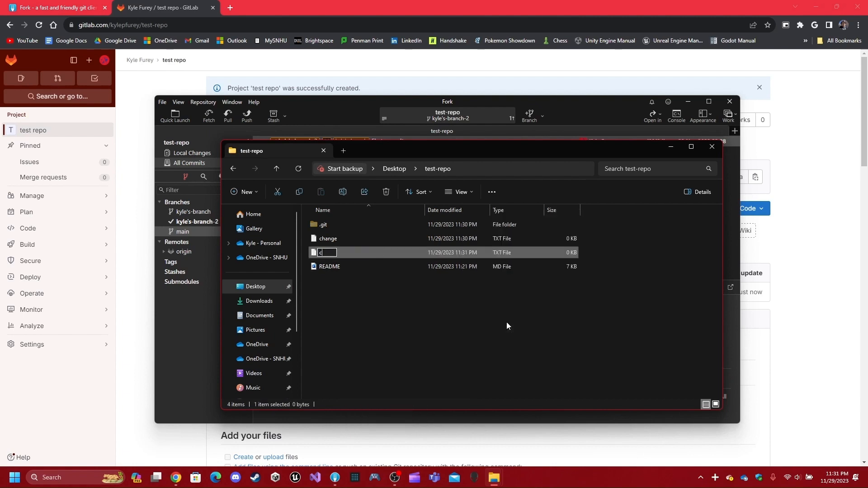
pyautogui.press('Return')
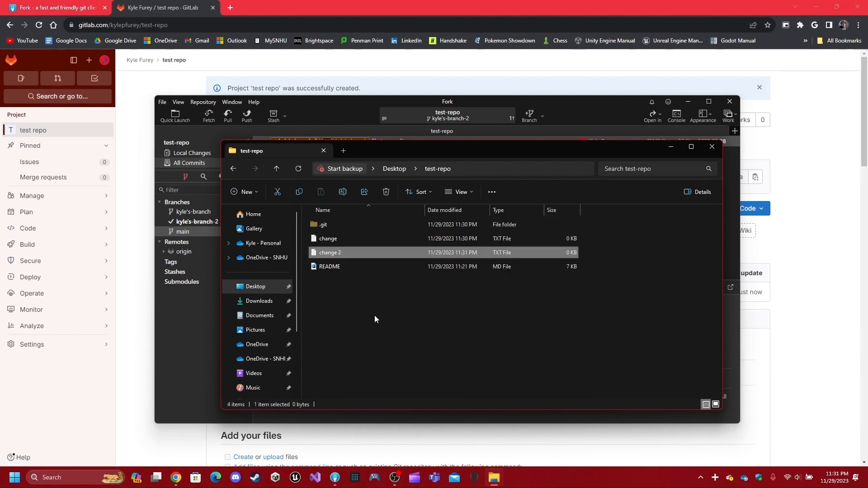
pyautogui.click(236, 346)
# - Stage change 2.txt and commit it as 'Second commit' on kyle's-branch-2
pyautogui.click(365, 307)
pyautogui.click(176, 319)
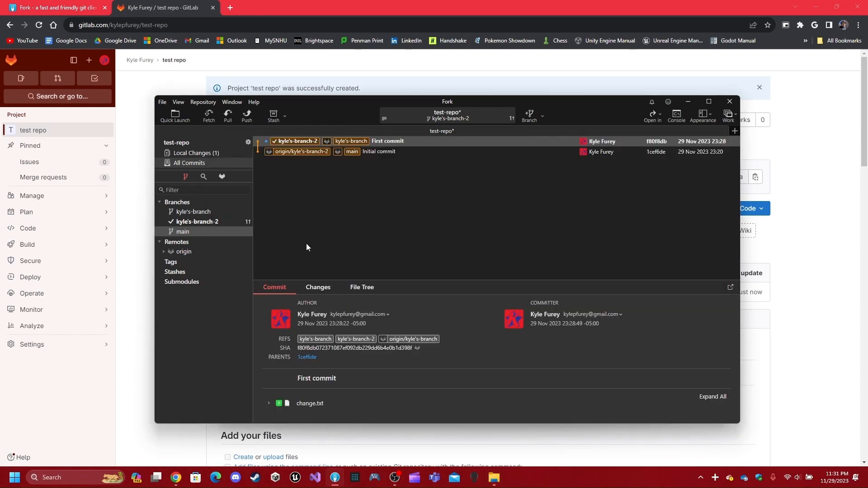
pyautogui.click(199, 153)
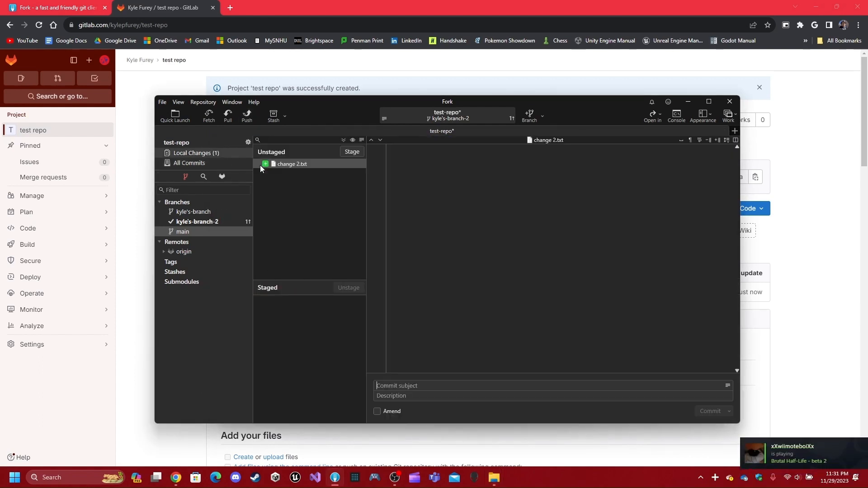
pyautogui.doubleClick(309, 165)
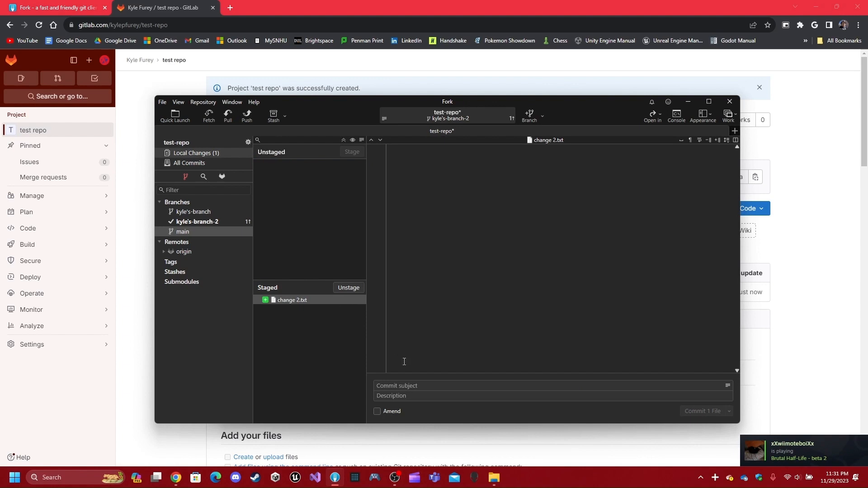
pyautogui.click(398, 383)
pyautogui.write('Second commit')
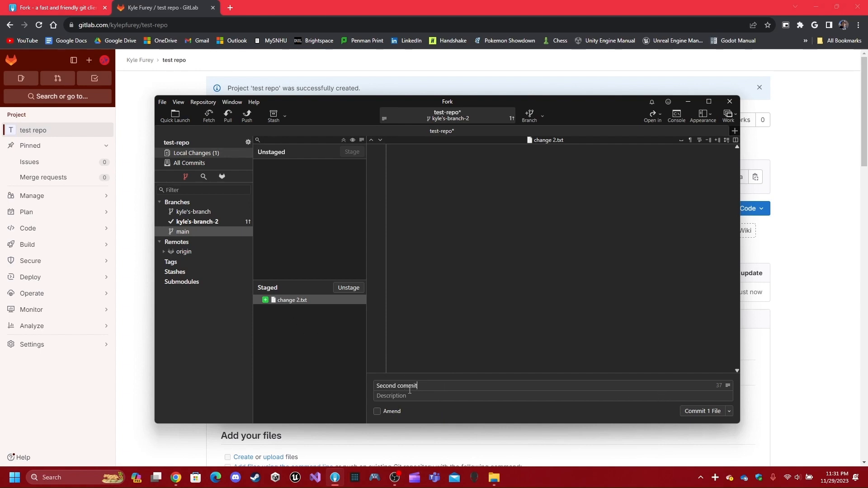
pyautogui.click(699, 412)
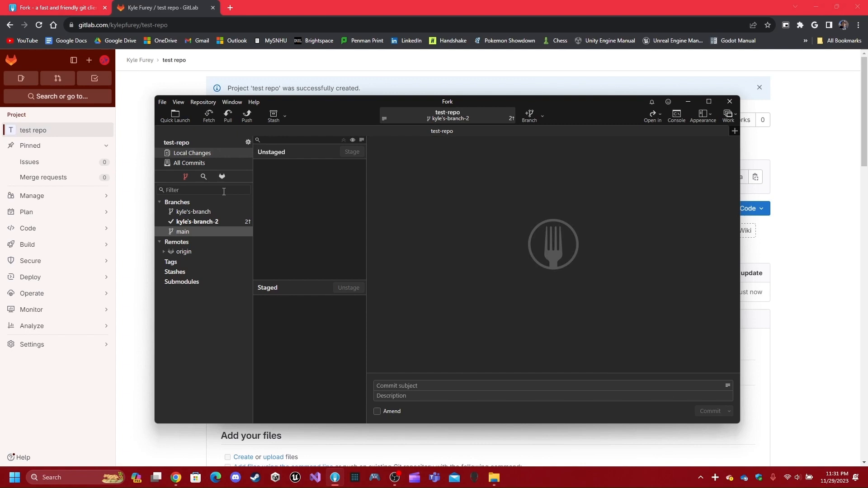
# - Push kyle's-branch-2 to origin and inspect the Second and First commits
pyautogui.click(199, 166)
pyautogui.click(247, 115)
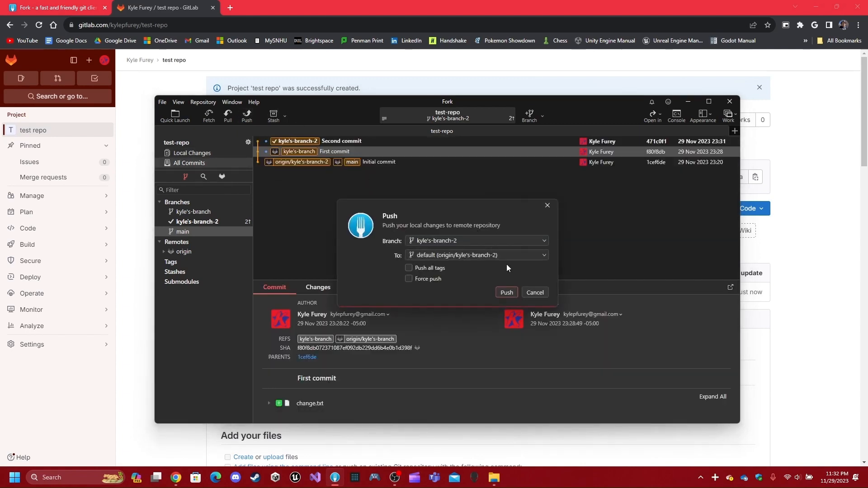
pyautogui.click(506, 291)
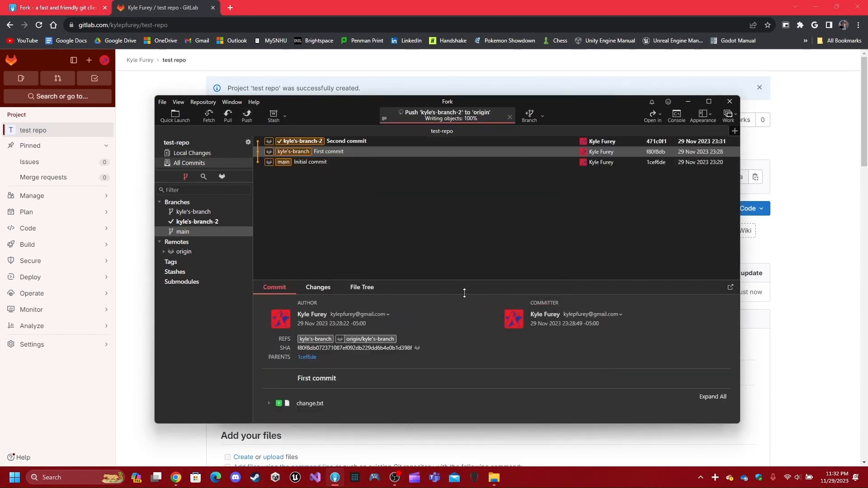
pyautogui.click(344, 140)
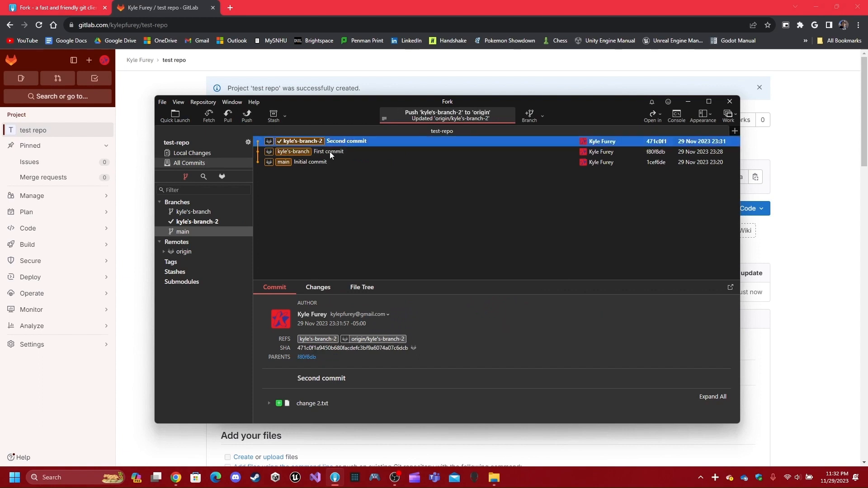
pyautogui.click(330, 152)
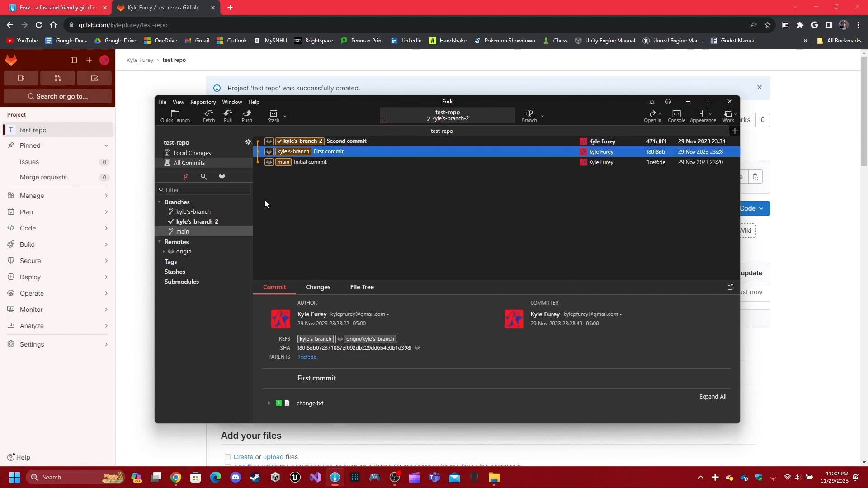
# - Check out kyle's-branch and select the Second commit
pyautogui.rightClick(194, 211)
pyautogui.click(226, 216)
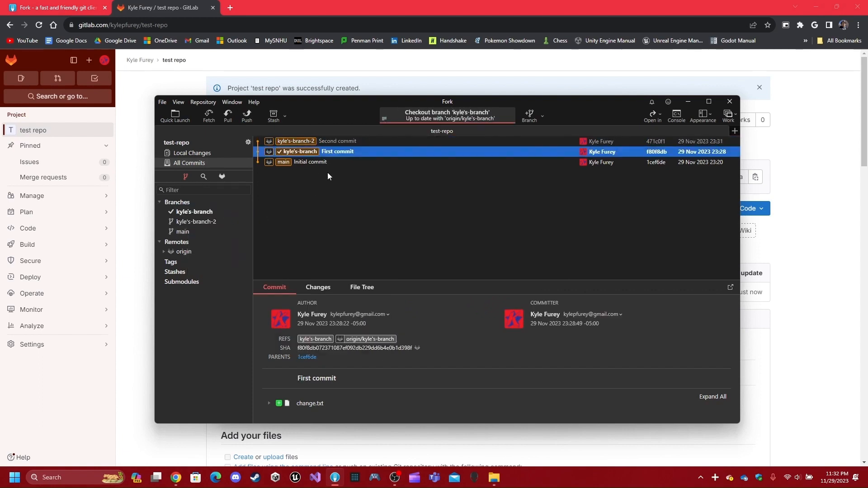
pyautogui.click(357, 141)
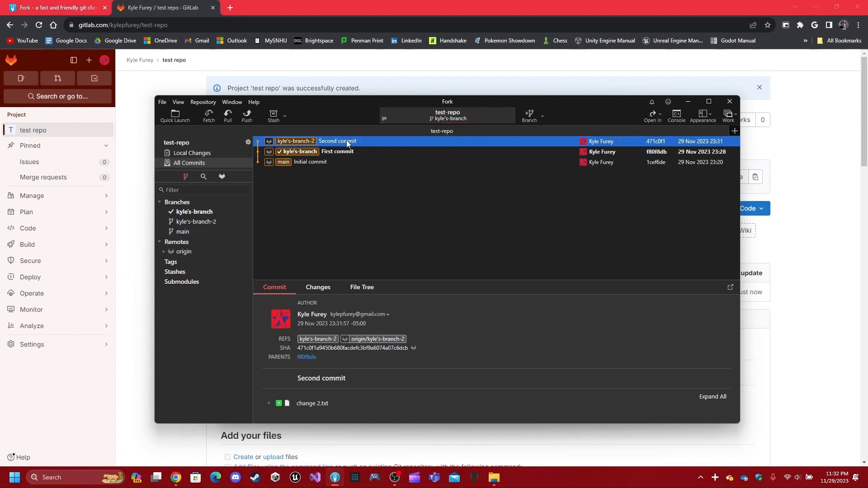
# - Merge kyle's-branch-2 into kyle's-branch and push kyle's-branch to origin
pyautogui.rightClick(347, 141)
pyautogui.click(401, 192)
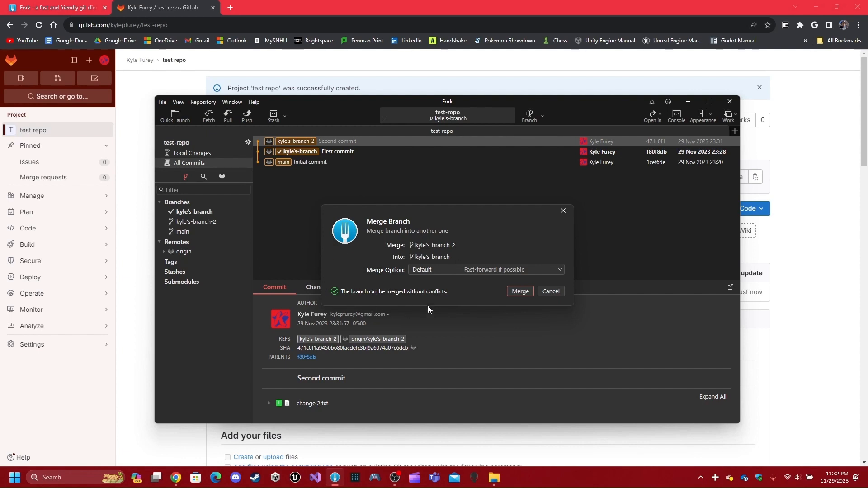
pyautogui.click(520, 291)
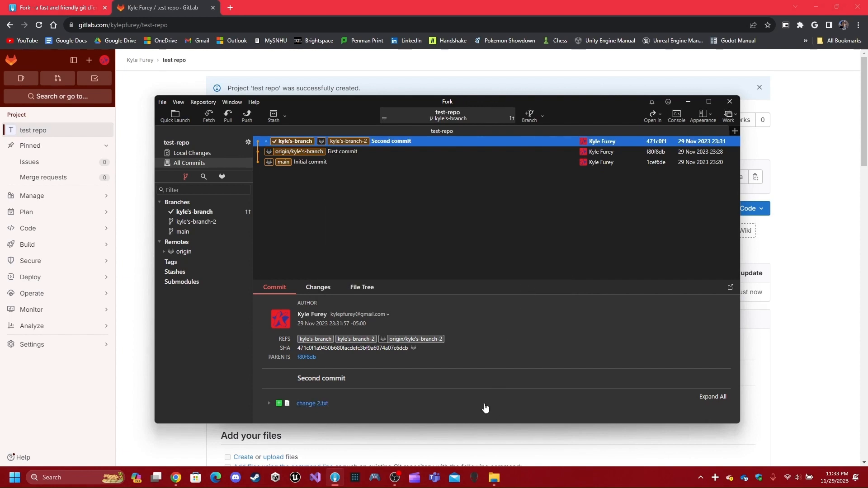
pyautogui.click(247, 116)
pyautogui.click(506, 291)
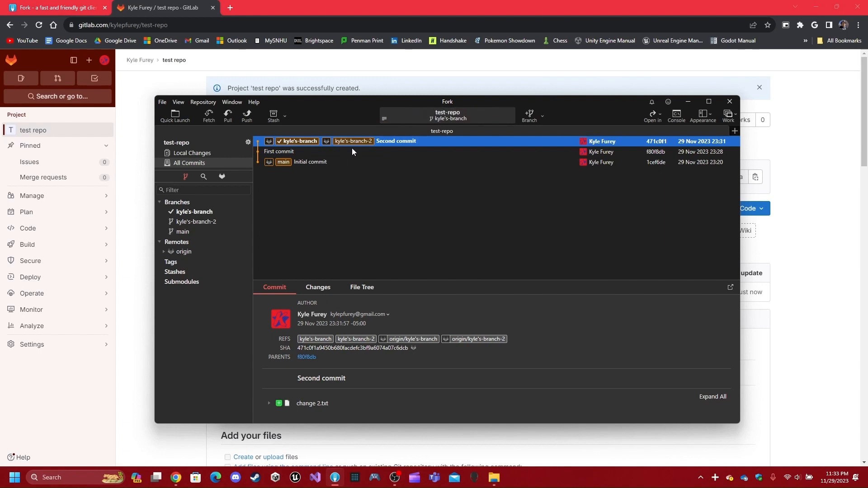
# - Check test-repo's change files, then open Fork's Local Changes with Amend ticked
pyautogui.moveTo(494, 478)
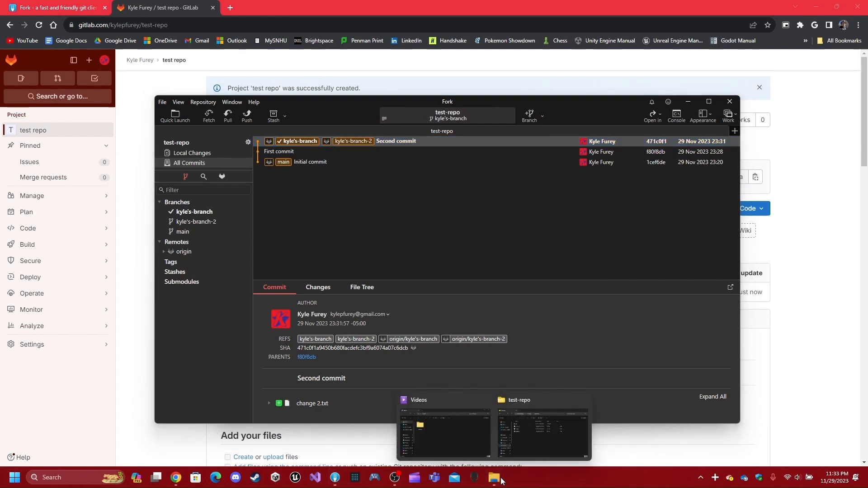
pyautogui.click(542, 430)
pyautogui.click(342, 243)
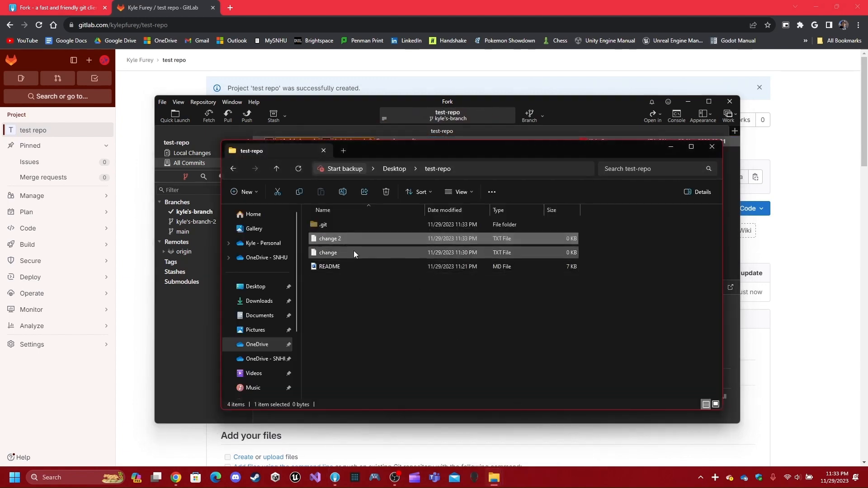
pyautogui.click(354, 251)
pyautogui.click(210, 316)
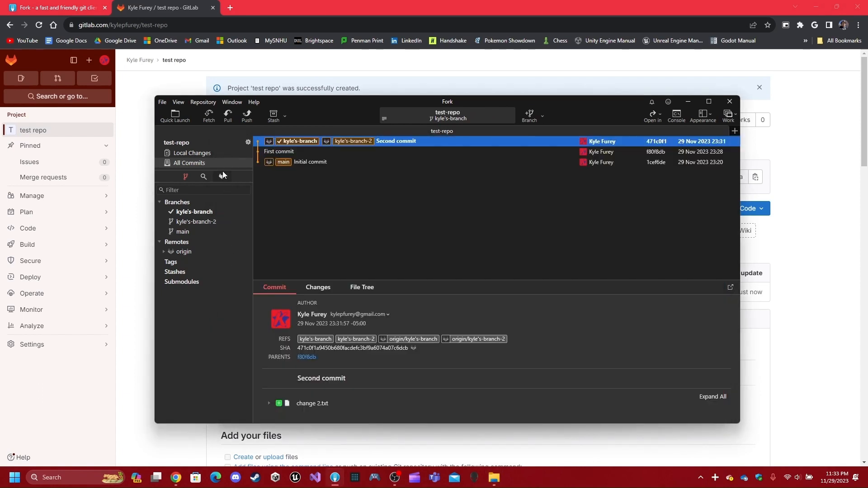
pyautogui.click(215, 154)
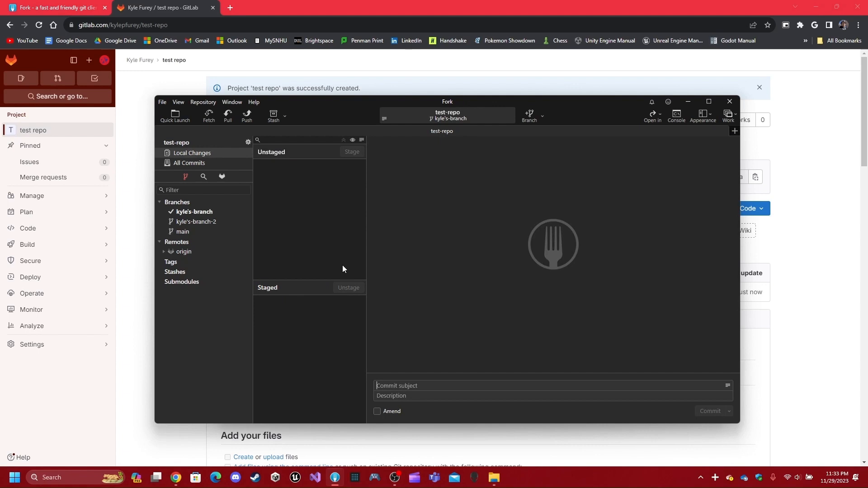
pyautogui.click(392, 412)
# - Create a new empty text file named 'change 3' in the test-repo folder
pyautogui.click(500, 477)
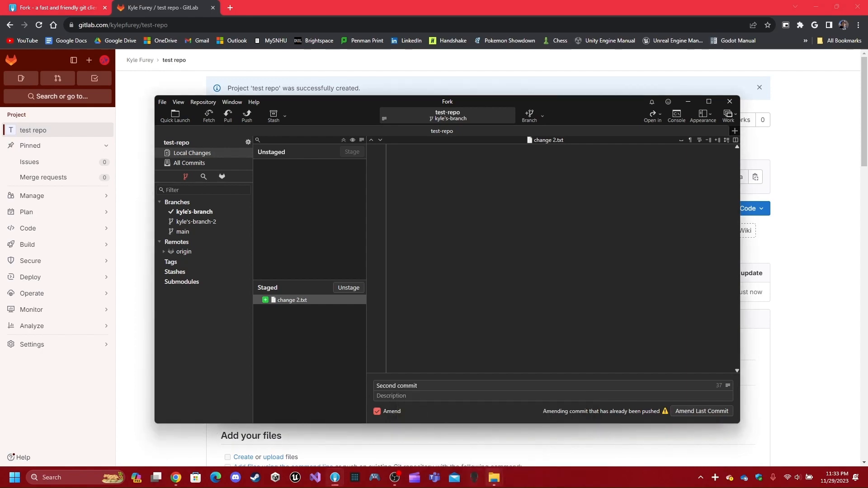
pyautogui.moveTo(493, 478)
pyautogui.moveTo(552, 454)
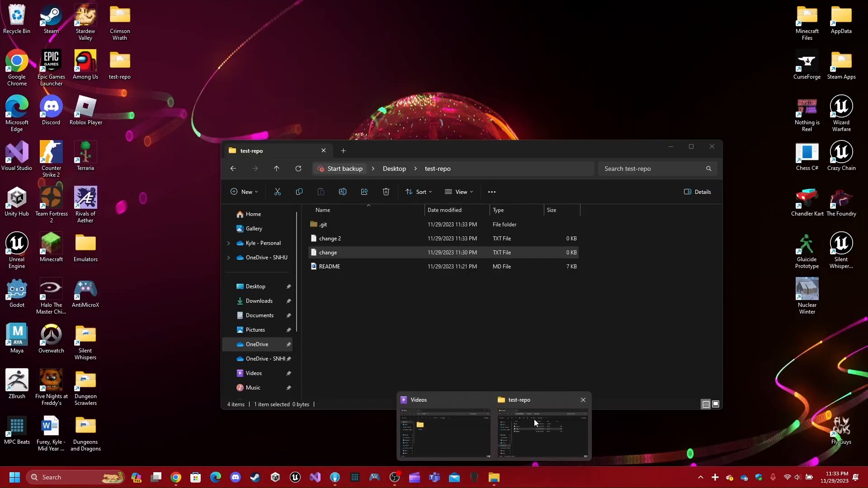
pyautogui.click(533, 419)
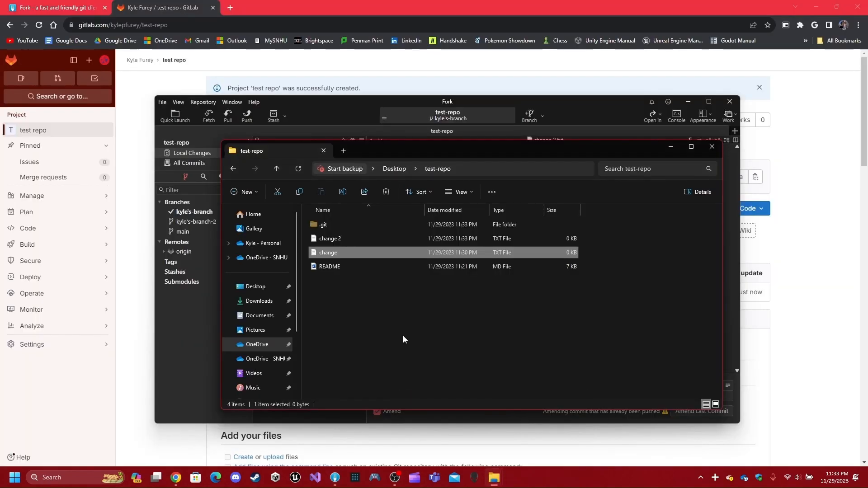
pyautogui.rightClick(379, 311)
pyautogui.moveTo(452, 271)
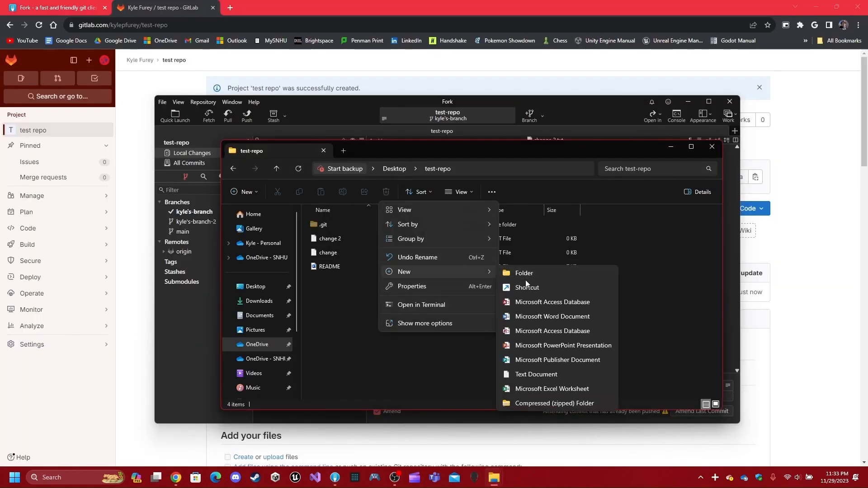
pyautogui.click(531, 373)
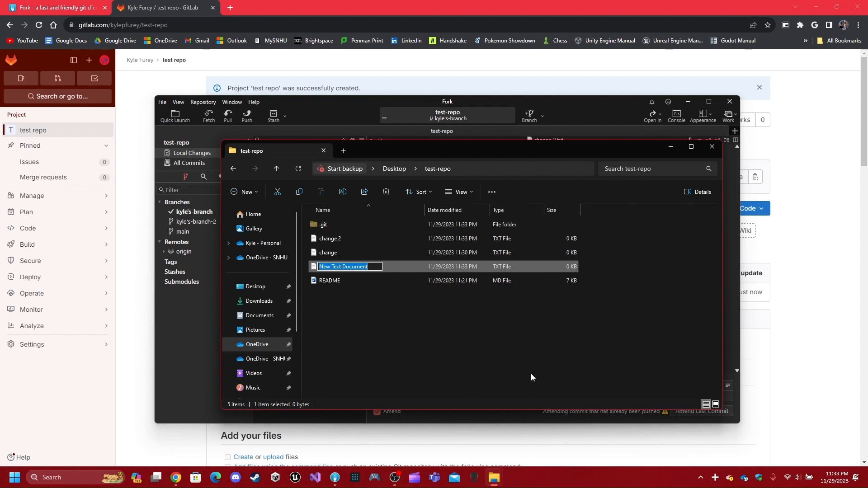
pyautogui.write('change 3')
pyautogui.press('Return')
# - Stage change 3.txt and amend the Second commit to include it
pyautogui.hotkey('alt', 'Tab')
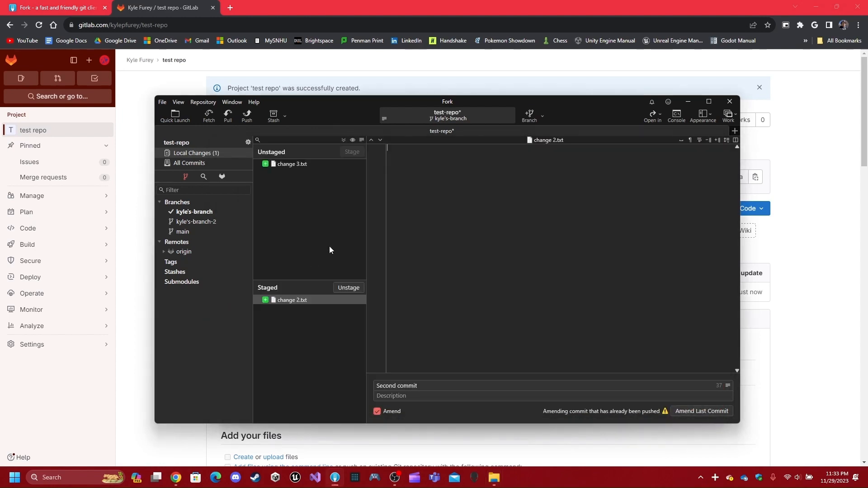
pyautogui.doubleClick(324, 164)
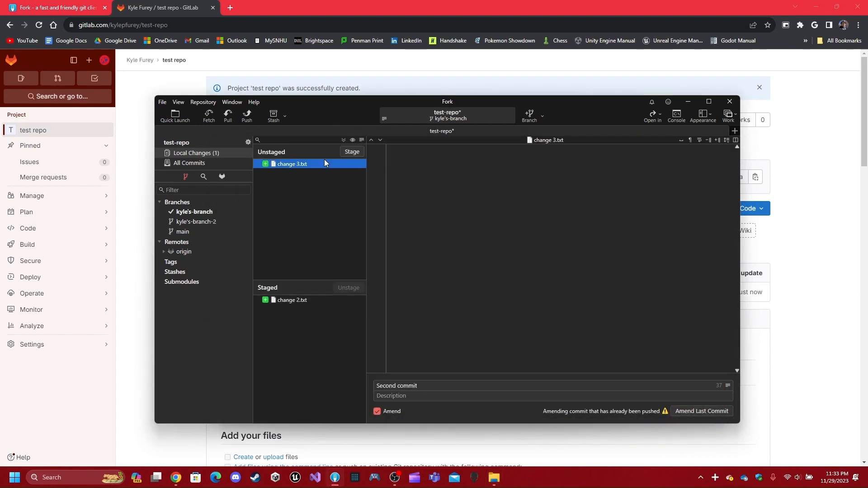
pyautogui.click(707, 415)
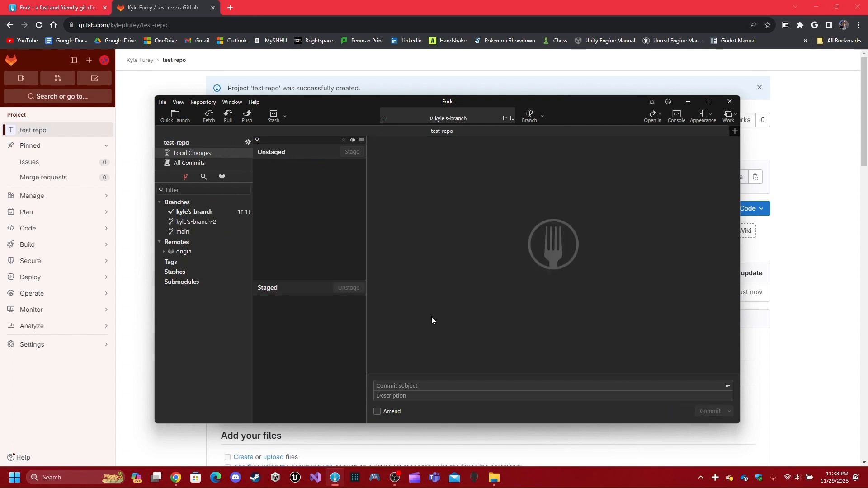
# - Attempt to push the amended kyle's-branch to origin and dismiss the non-fast-forward rejection error
pyautogui.click(223, 163)
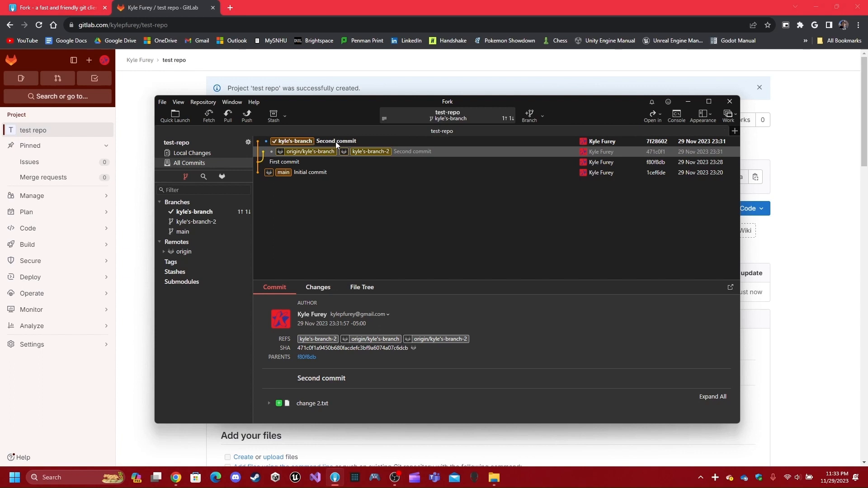
pyautogui.click(248, 117)
pyautogui.click(505, 292)
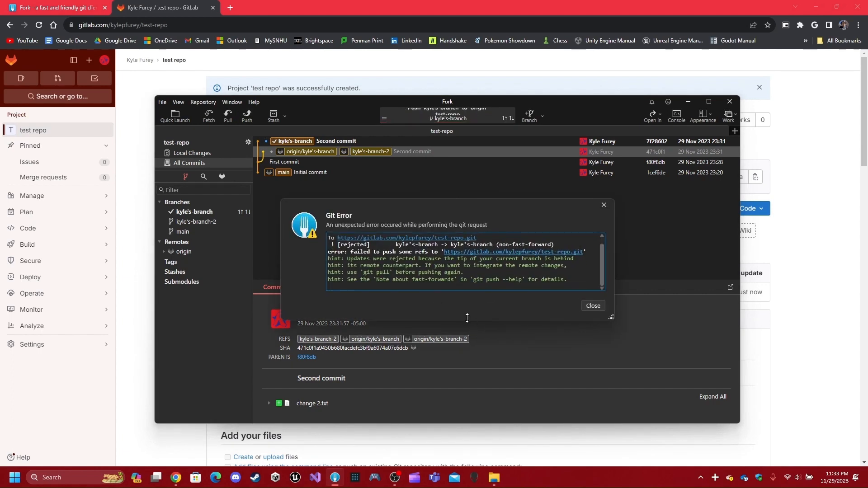
pyautogui.click(593, 307)
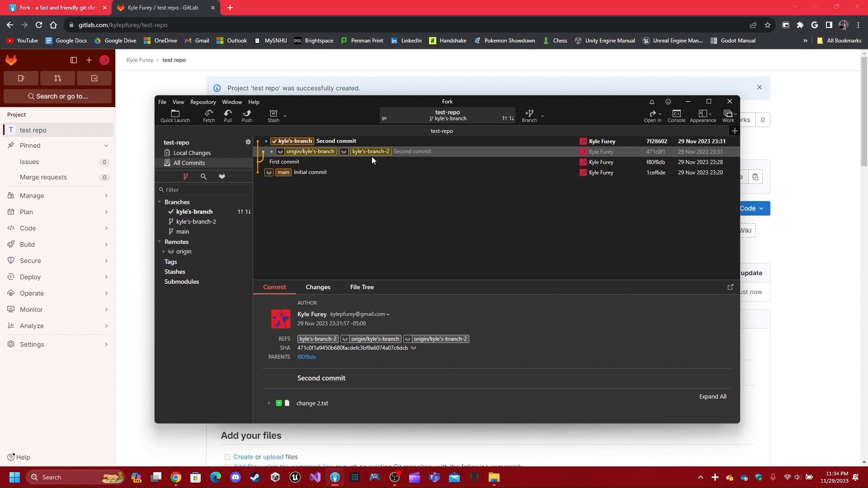
# - Check the local changes, then push kyle's-branch to origin again
pyautogui.click(223, 151)
pyautogui.click(222, 162)
pyautogui.click(247, 116)
pyautogui.click(507, 293)
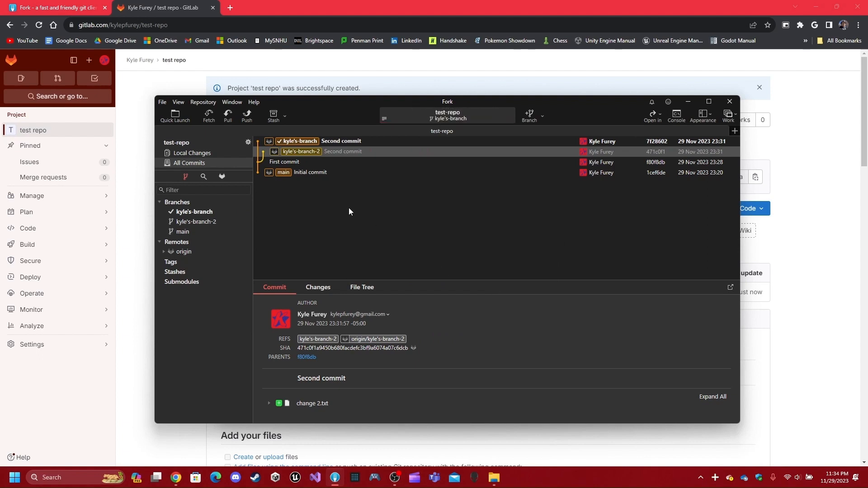
# - Compare the top Second commit's two files with the kyle's-branch-2 commit's single file
pyautogui.click(343, 146)
pyautogui.click(349, 153)
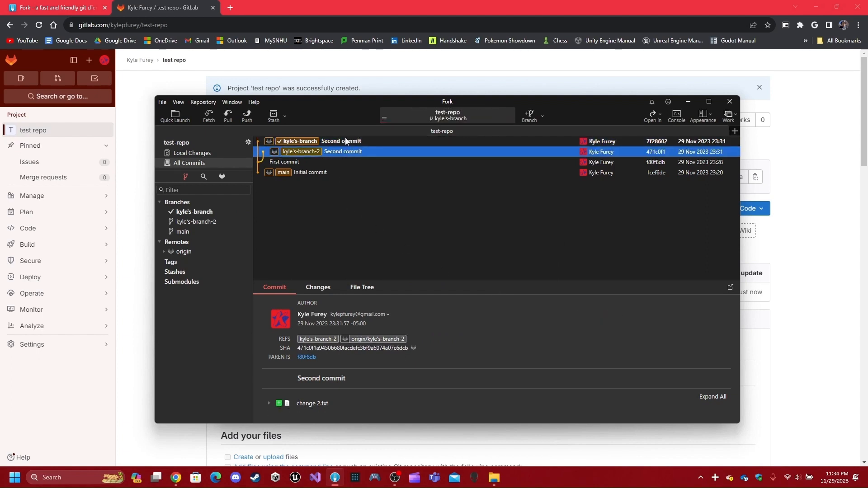
pyautogui.press('Up')
pyautogui.click(333, 152)
pyautogui.click(335, 140)
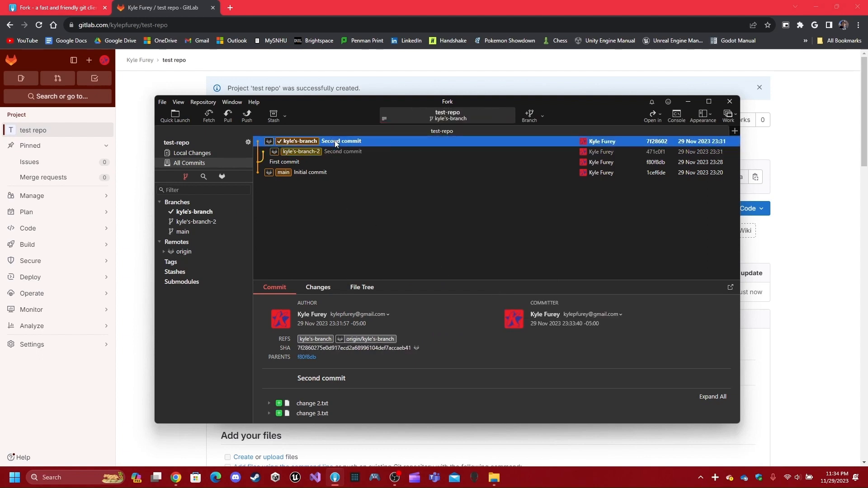
pyautogui.click(347, 155)
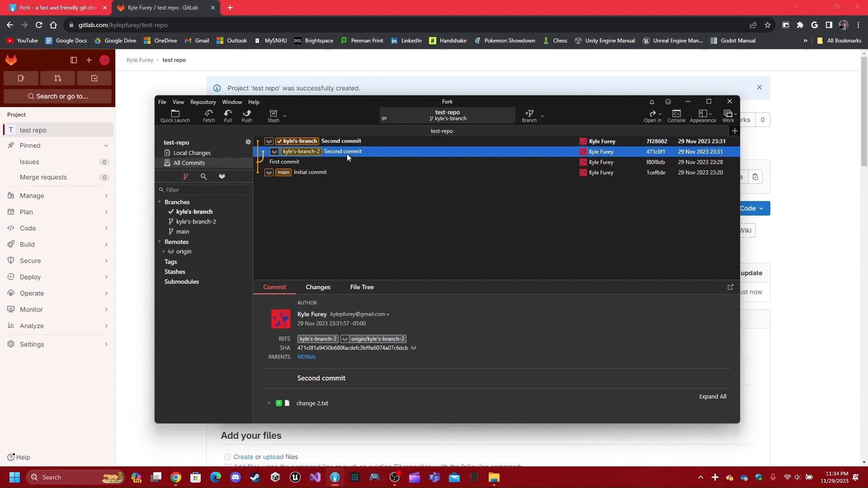
pyautogui.click(359, 141)
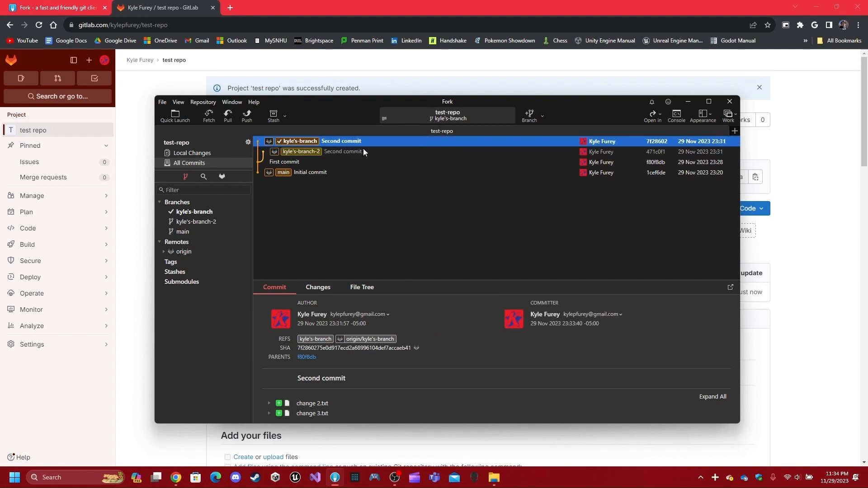
pyautogui.click(363, 150)
pyautogui.click(365, 143)
pyautogui.click(359, 153)
pyautogui.click(359, 143)
pyautogui.click(344, 151)
pyautogui.click(347, 143)
# - Merge kyle's-branch-2 into kyle's-branch and push the merge commit to origin
pyautogui.rightClick(344, 151)
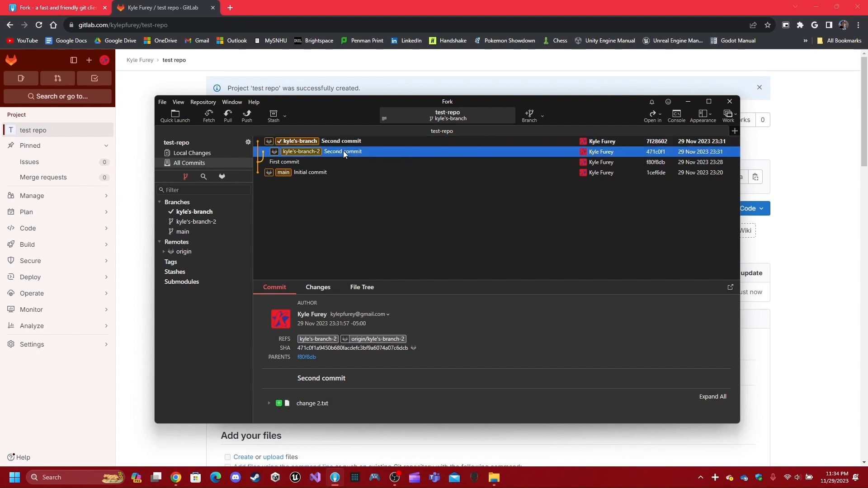
pyautogui.click(417, 202)
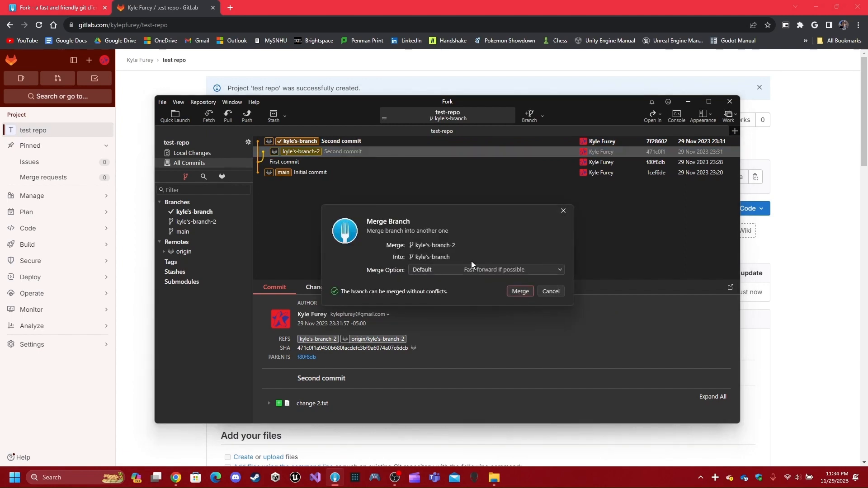
pyautogui.click(520, 292)
pyautogui.click(247, 115)
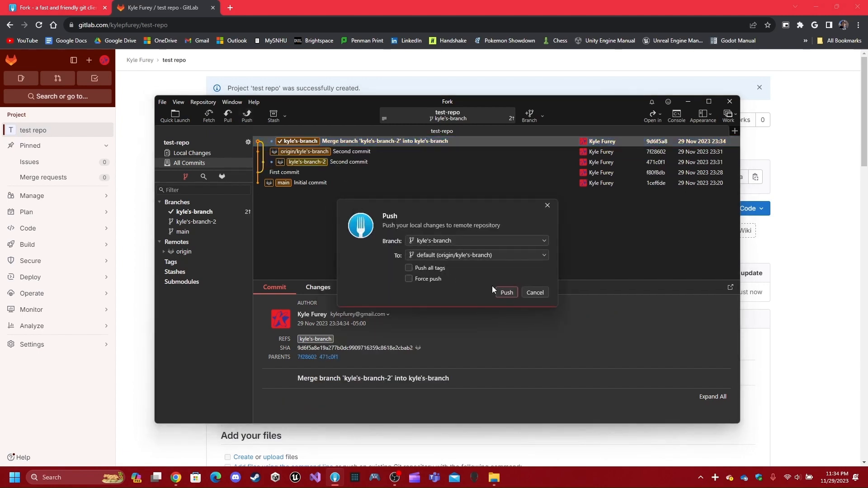
pyautogui.click(502, 290)
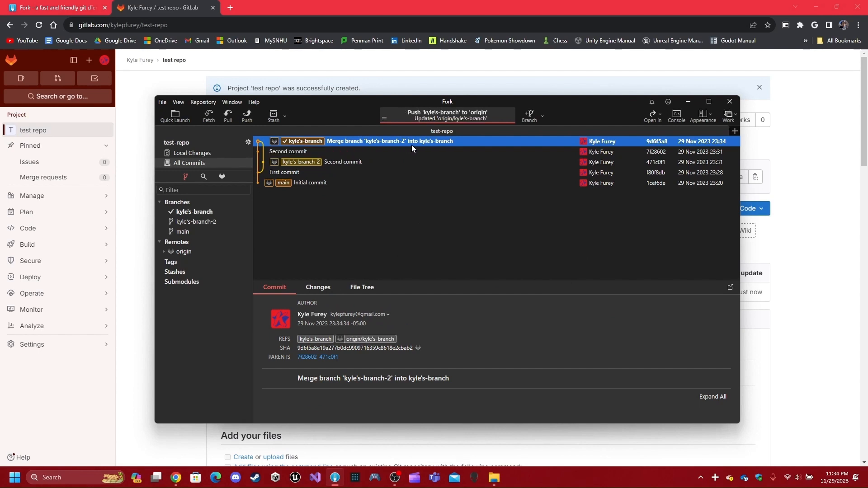
pyautogui.click(500, 482)
# - Open the test-repo folder window and confirm the new change 3 file is there
pyautogui.click(543, 434)
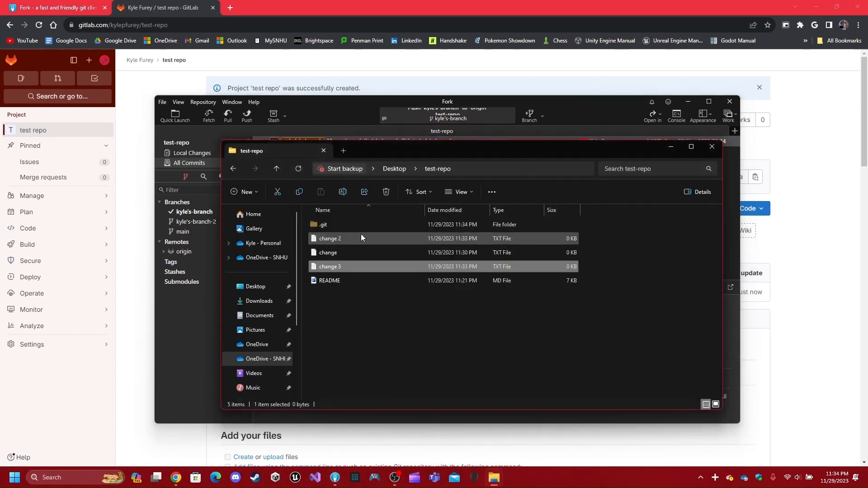
pyautogui.click(362, 255)
pyautogui.click(362, 266)
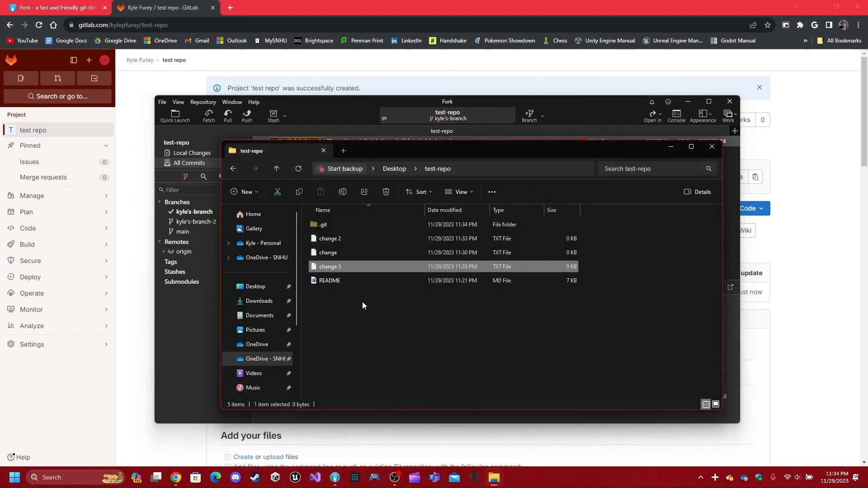
pyautogui.click(359, 337)
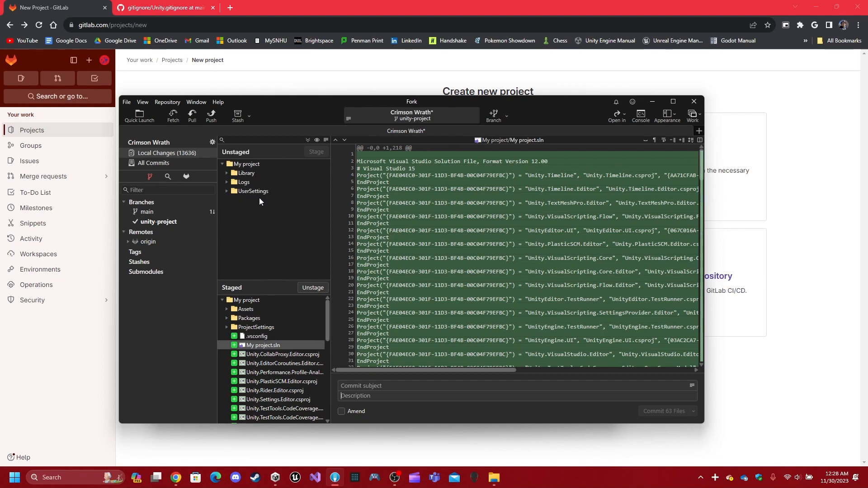
pyautogui.click(275, 477)
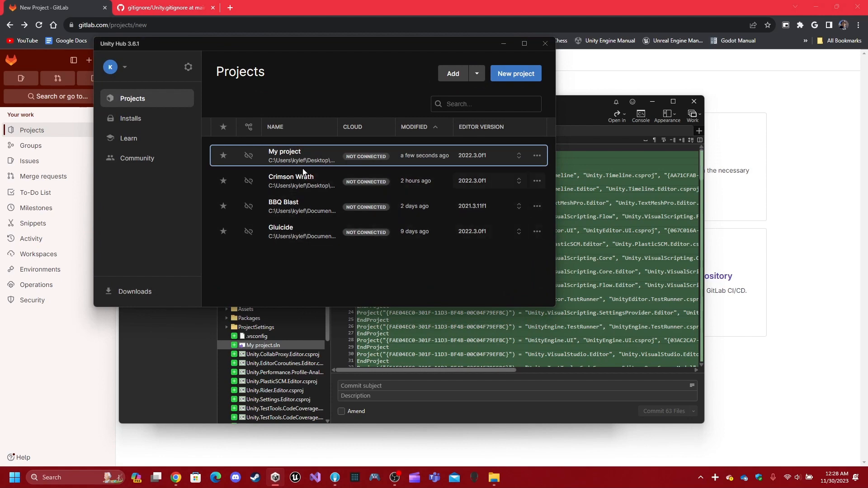
pyautogui.click(305, 156)
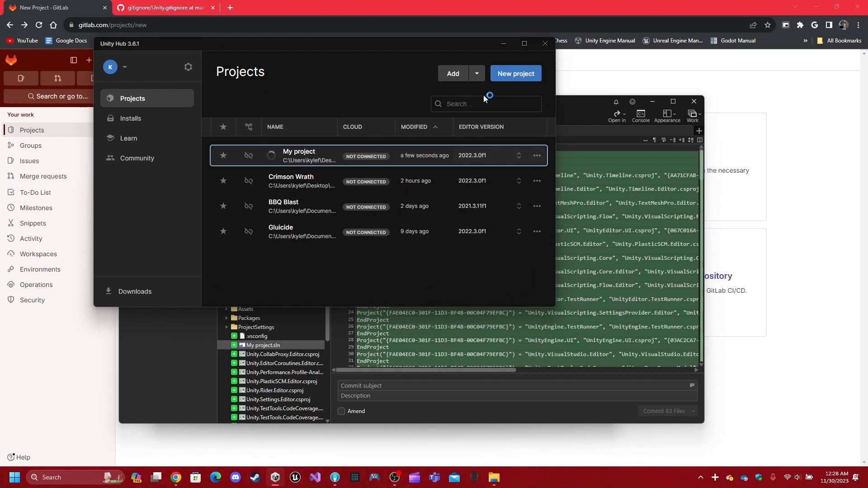
pyautogui.click(545, 44)
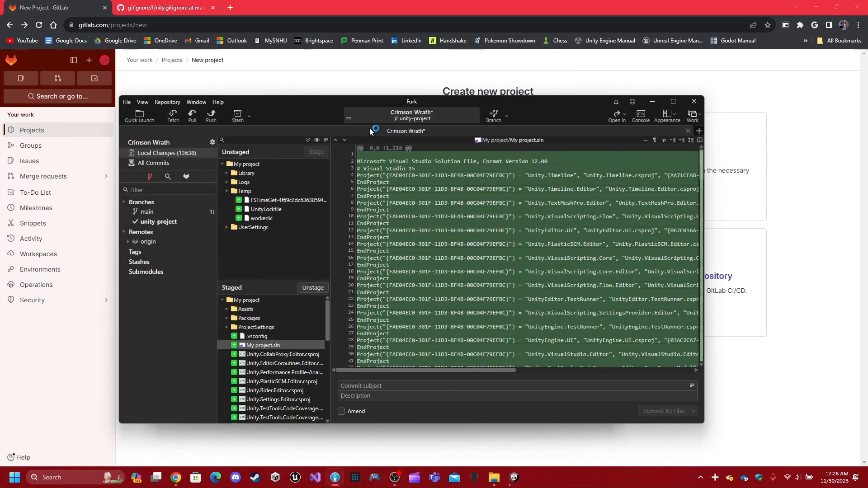
pyautogui.click(226, 191)
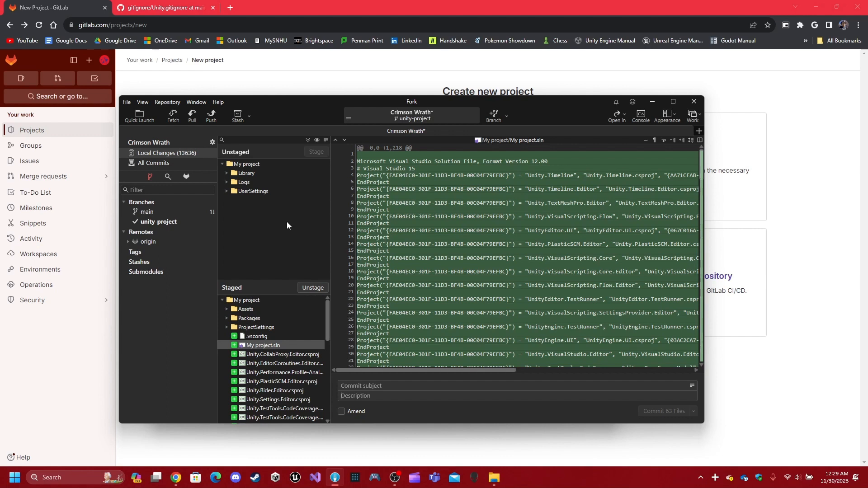
# - Add My project/Library to .gitignore by ignoring all files in the Library folder
pyautogui.rightClick(250, 174)
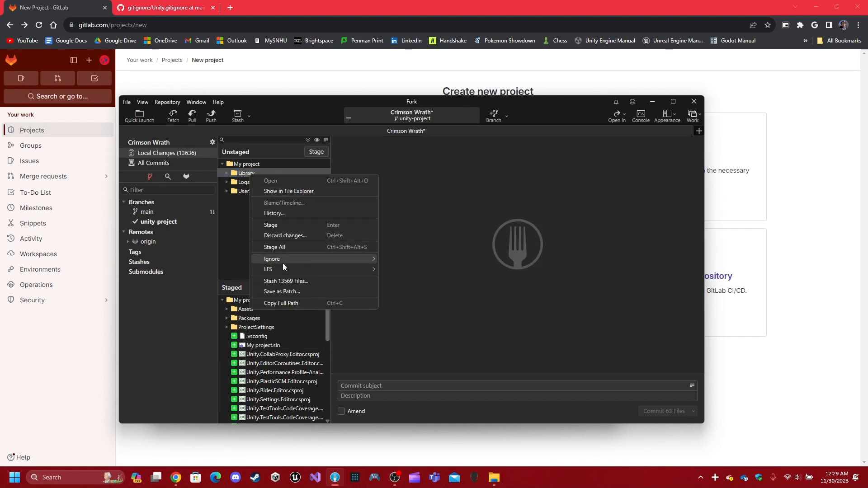
pyautogui.moveTo(282, 261)
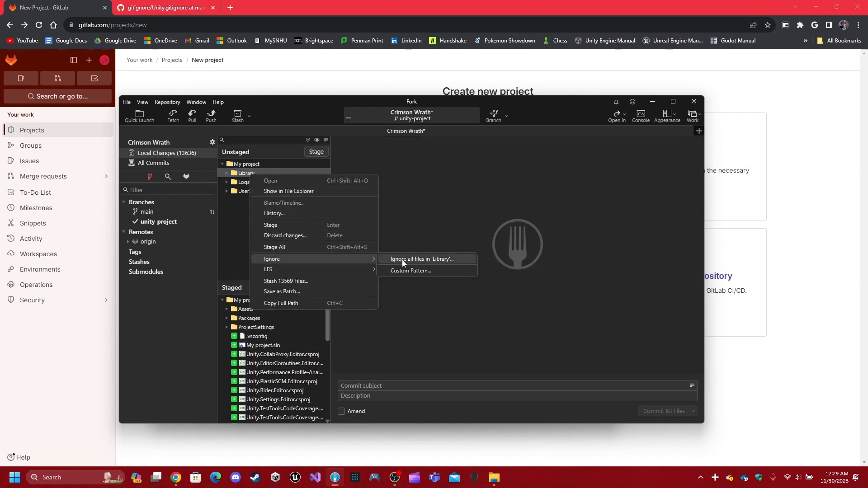
pyautogui.click(425, 263)
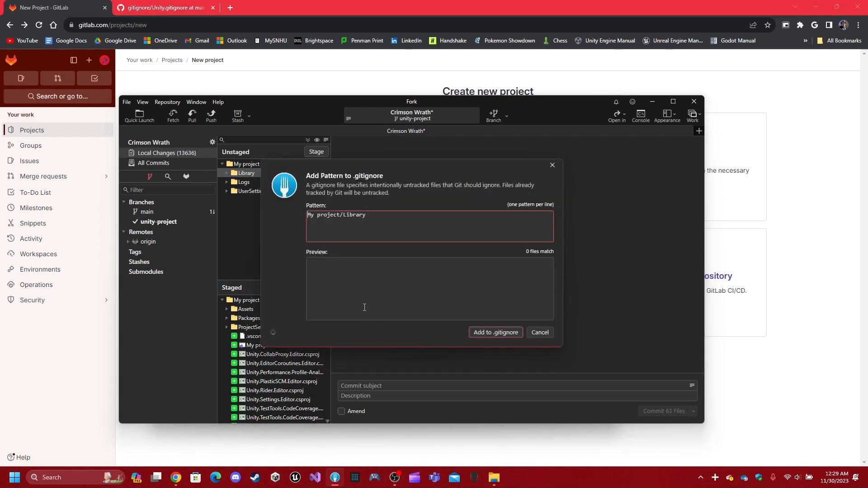
pyautogui.click(510, 333)
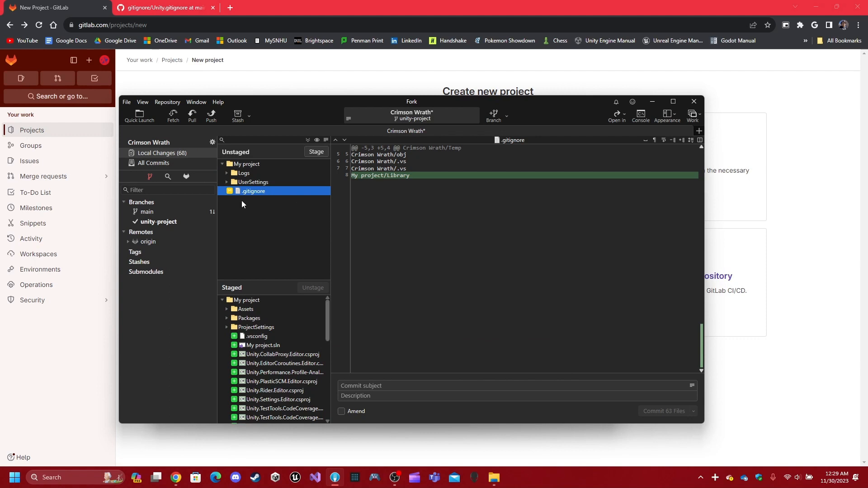
# - Review the UserSettings, .gitignore and Logs changes, then select the My project folder
pyautogui.click(262, 182)
pyautogui.click(262, 192)
pyautogui.click(267, 169)
pyautogui.click(262, 159)
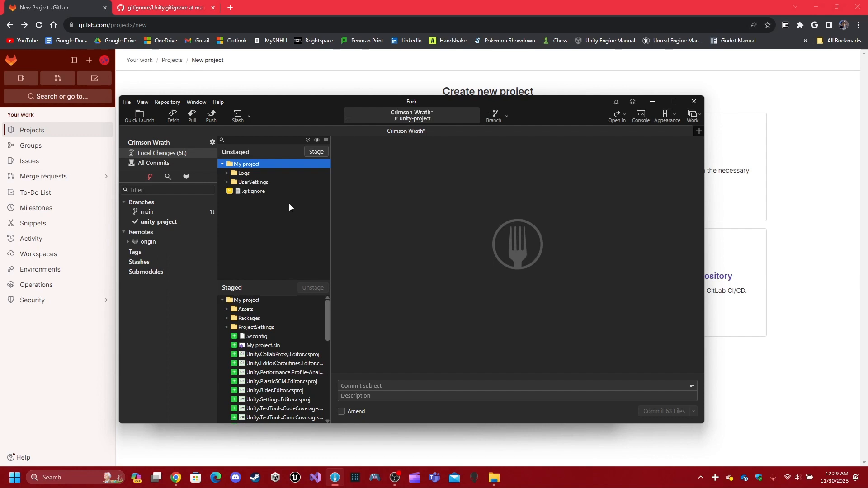
# - Add My project/UserSettings to .gitignore, then bring Chrome back in front
pyautogui.rightClick(251, 181)
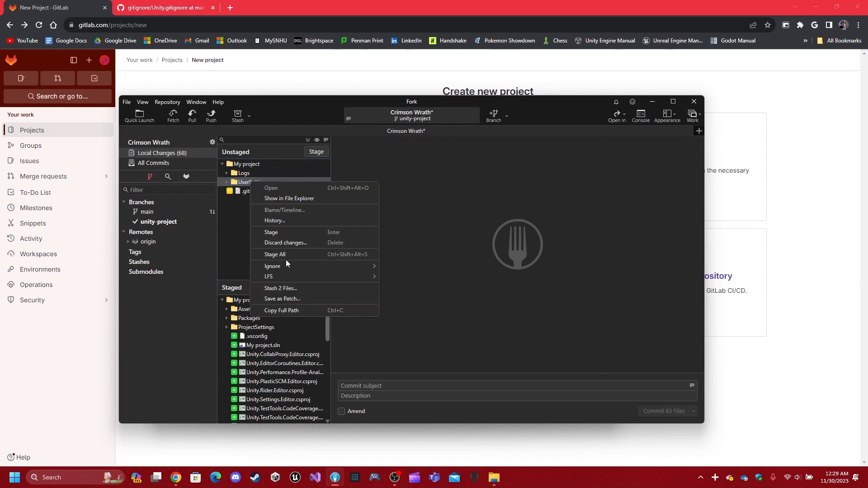
pyautogui.moveTo(282, 267)
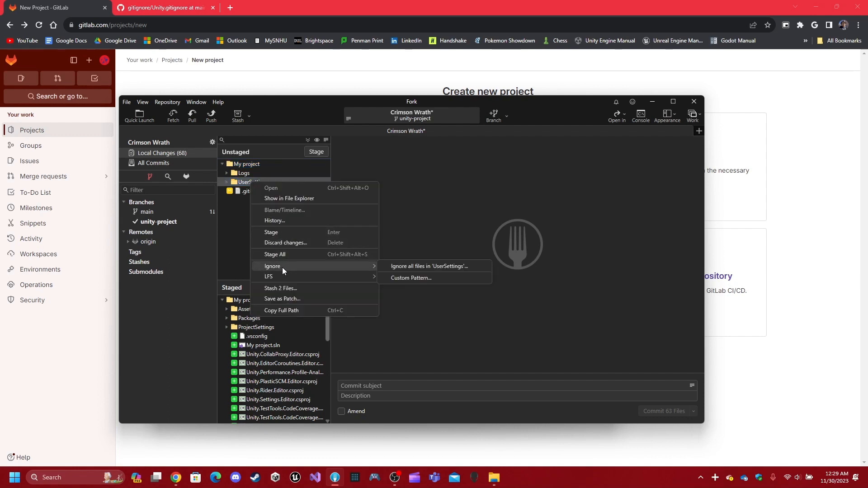
pyautogui.click(413, 266)
pyautogui.click(495, 333)
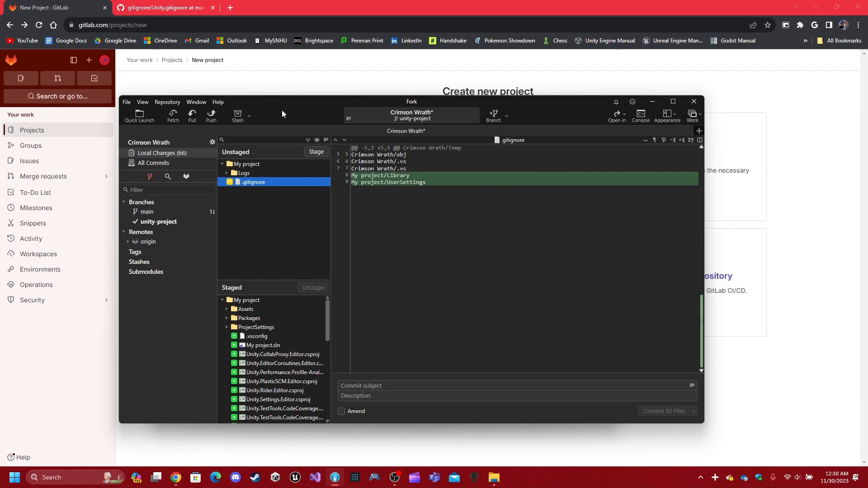
pyautogui.click(270, 89)
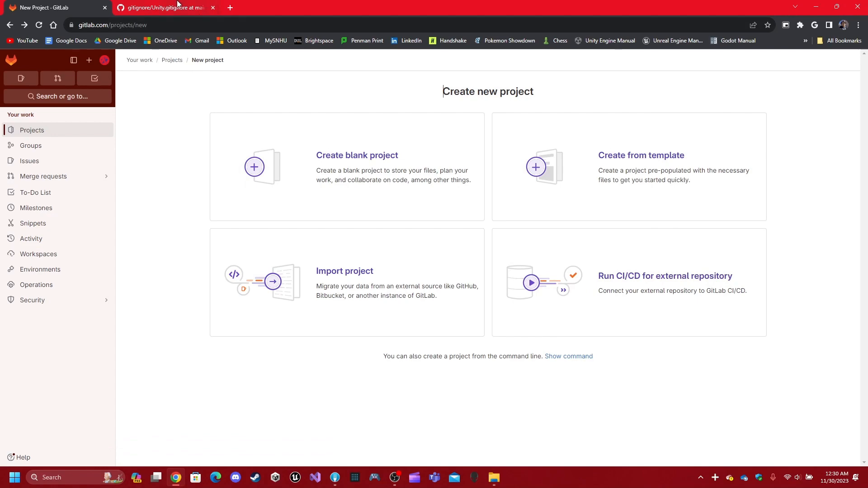
# - Scroll through the Unity.gitignore template's Library, Logs and UserSettings entries, then open File Explorer
pyautogui.click(199, 9)
pyautogui.scroll(20, 60, 323)
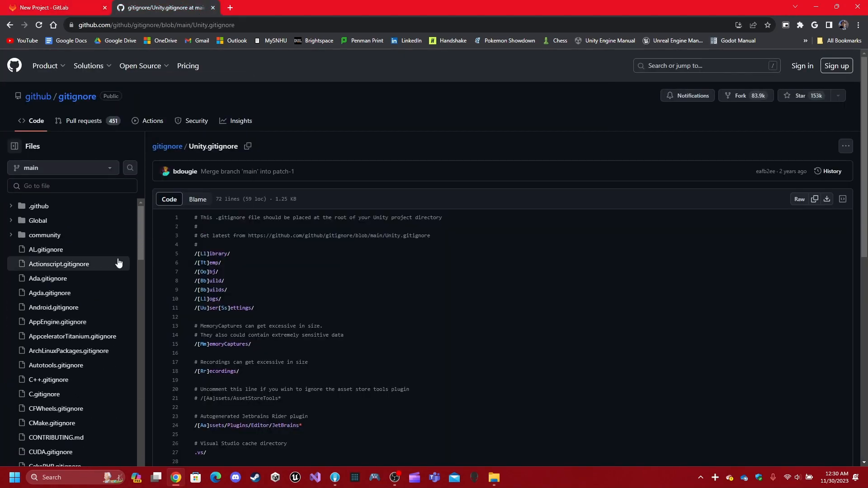
pyautogui.scroll(-1, 389, 130)
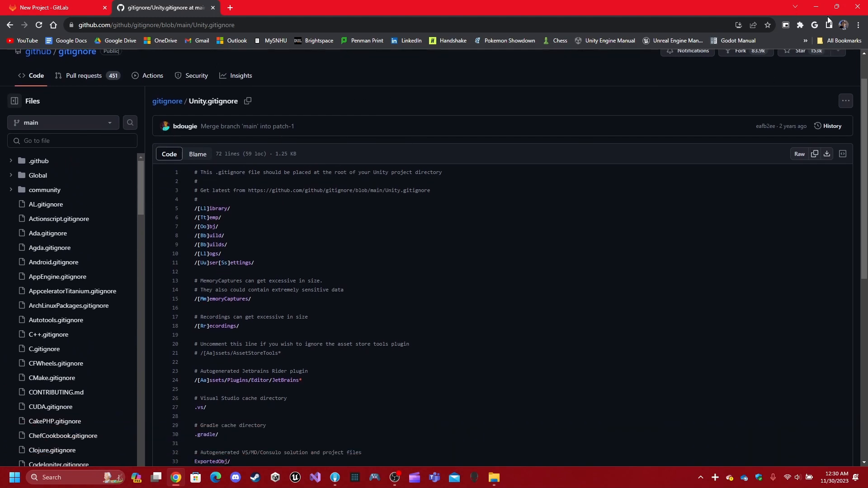
pyautogui.click(494, 478)
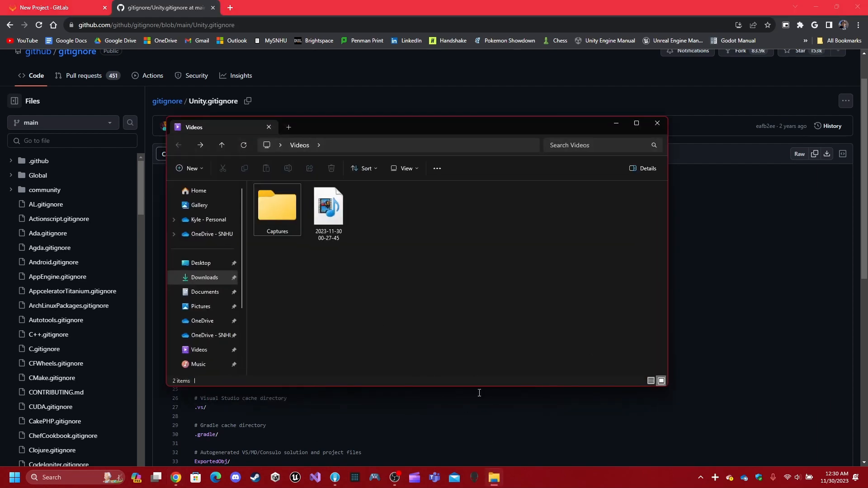
# - Reveal the Logs folder in File Explorer, browse up to My project, then return to Fork
pyautogui.click(496, 478)
pyautogui.click(335, 477)
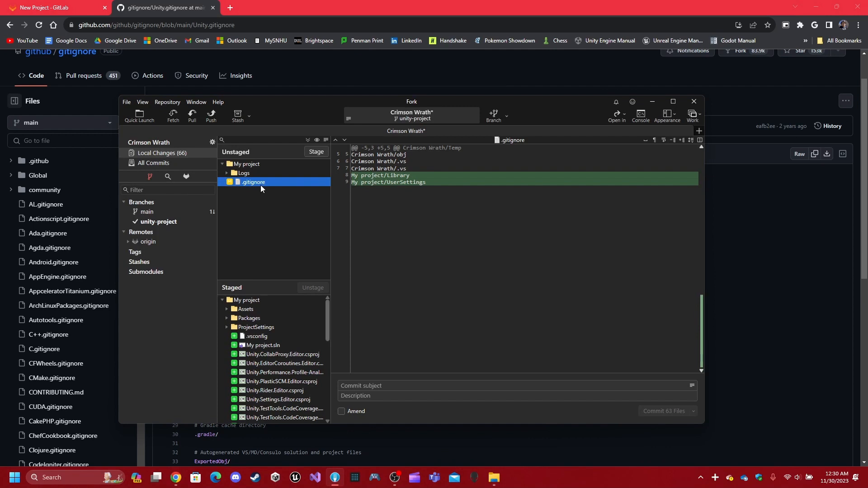
pyautogui.rightClick(252, 175)
pyautogui.click(287, 197)
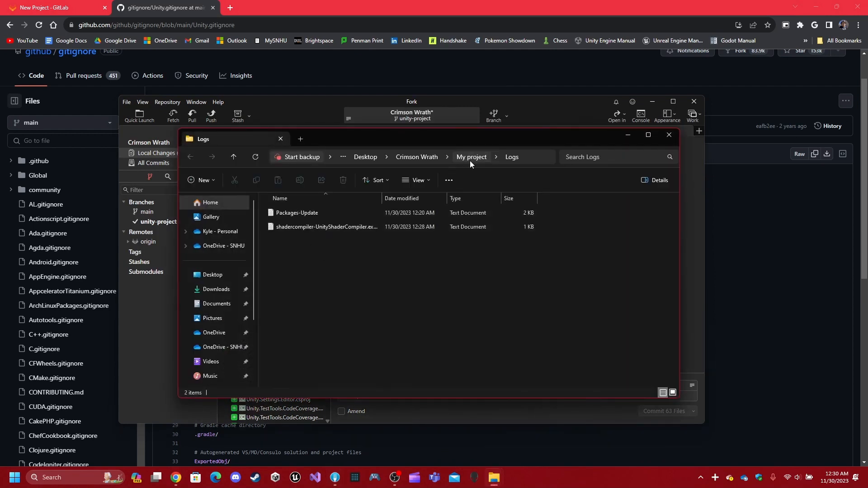
pyautogui.click(471, 158)
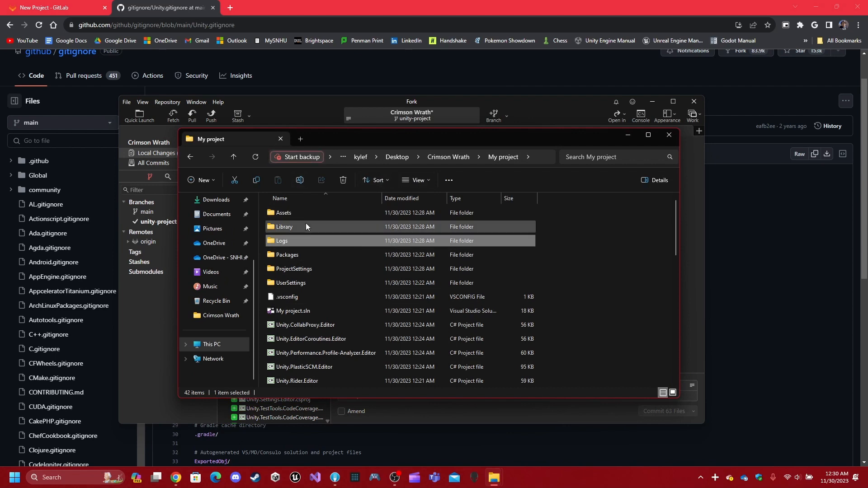
pyautogui.moveTo(338, 143); pyautogui.dragTo(428, 141)
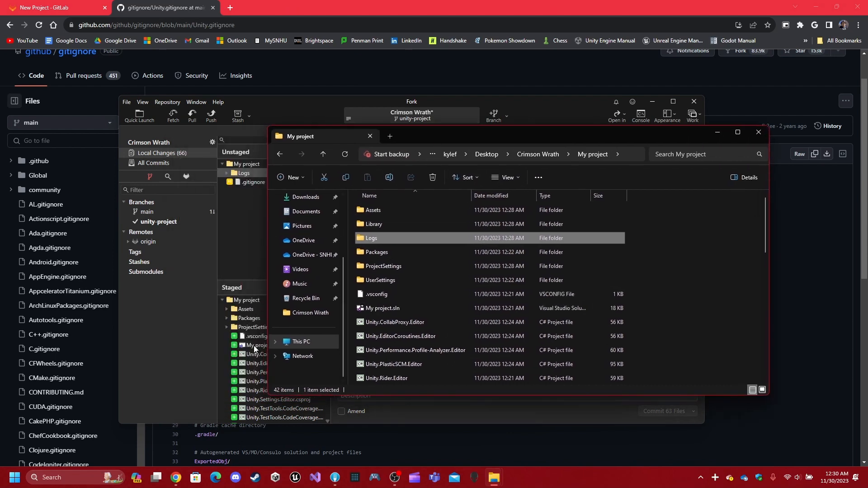
pyautogui.click(426, 297)
pyautogui.click(260, 189)
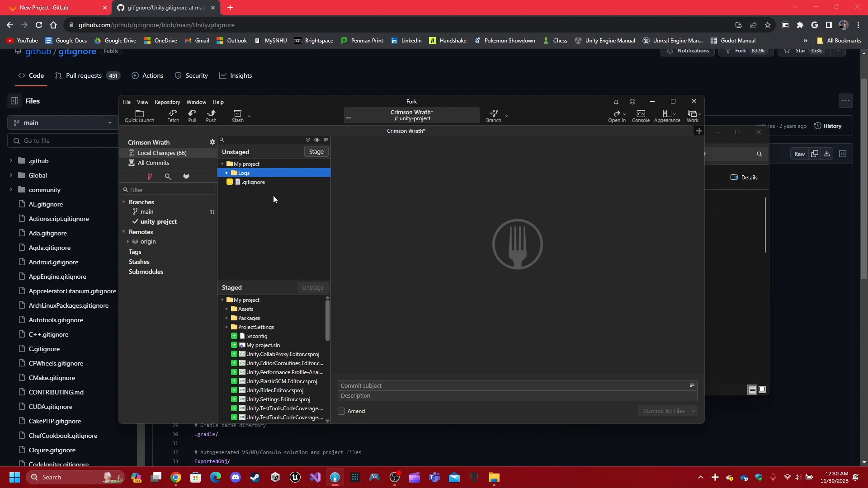
# - Stage the updated .gitignore and the whole My project folder, then review the staged list
pyautogui.click(264, 167)
pyautogui.doubleClick(252, 182)
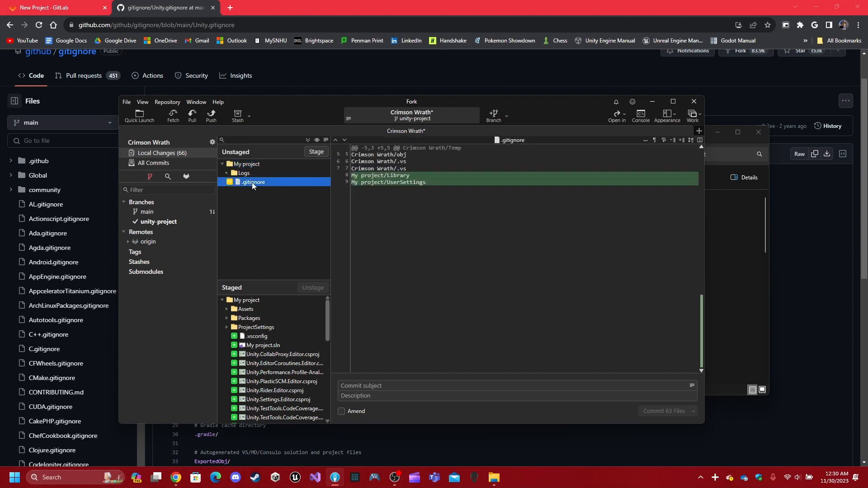
pyautogui.doubleClick(254, 166)
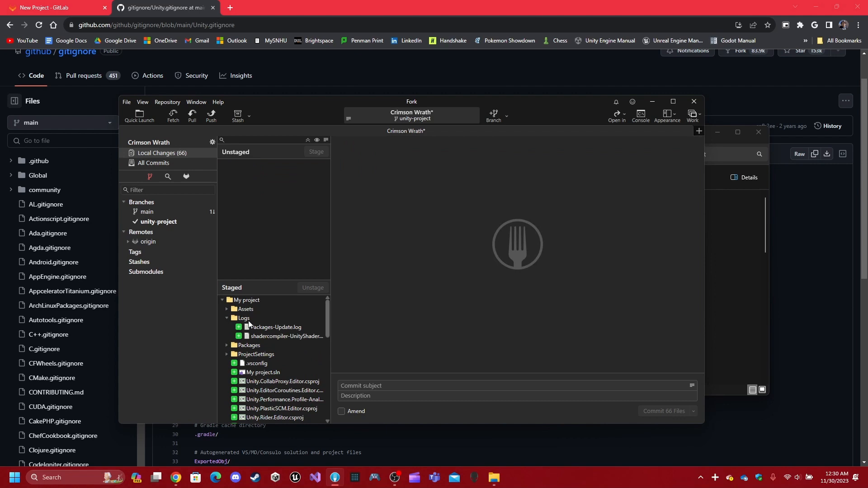
pyautogui.scroll(-10, 271, 339)
pyautogui.scroll(8, 275, 341)
pyautogui.scroll(-11, 247, 328)
pyautogui.scroll(11, 247, 329)
pyautogui.scroll(-11, 251, 348)
pyautogui.click(269, 418)
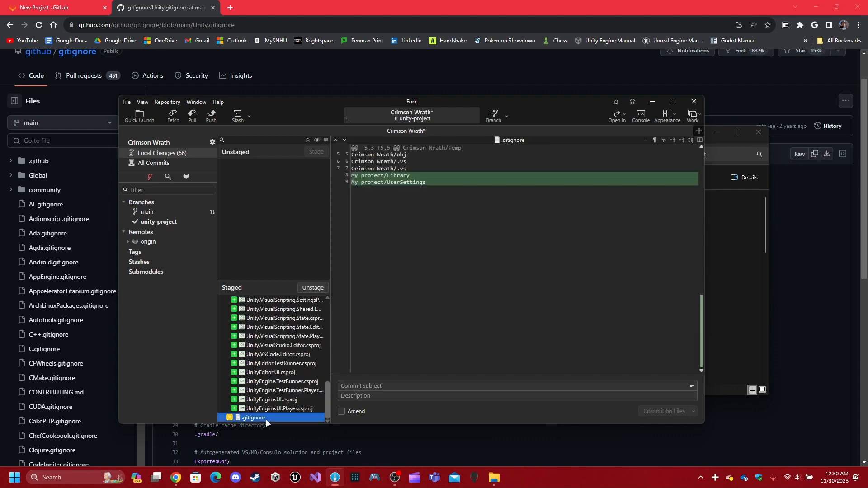
pyautogui.scroll(11, 316, 337)
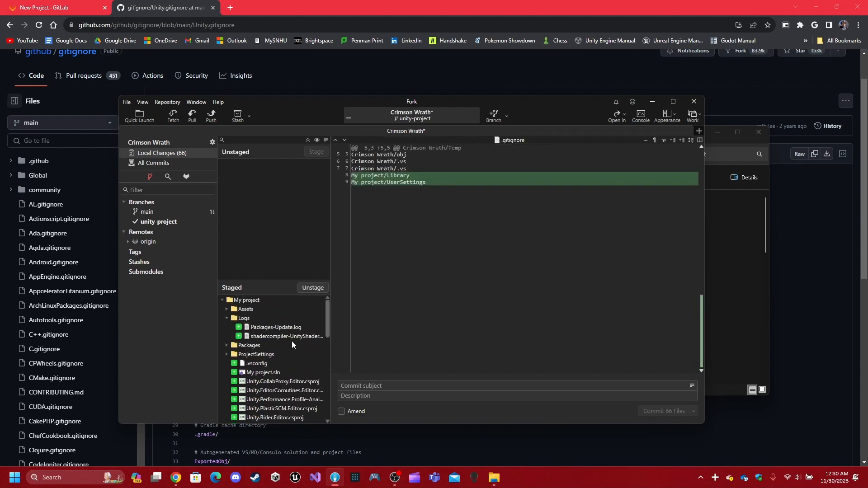
# - Unstage Logs, add My project/Logs to .gitignore, and restage .gitignore
pyautogui.doubleClick(244, 318)
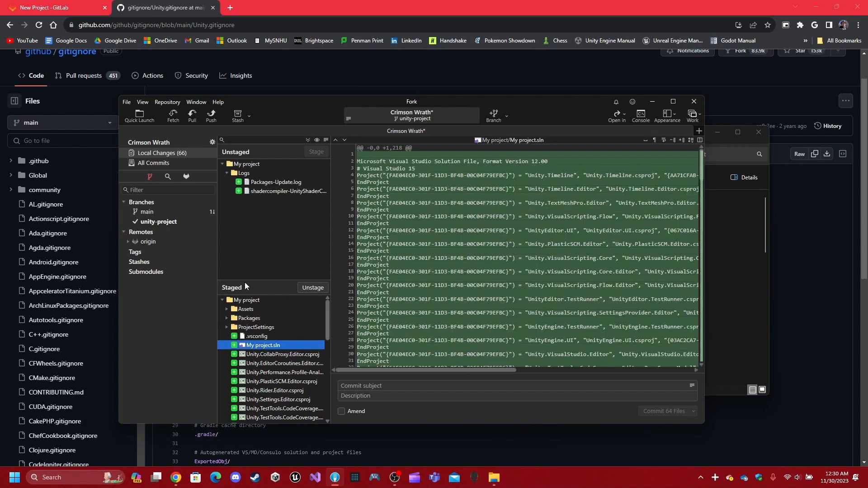
pyautogui.click(244, 173)
pyautogui.rightClick(244, 174)
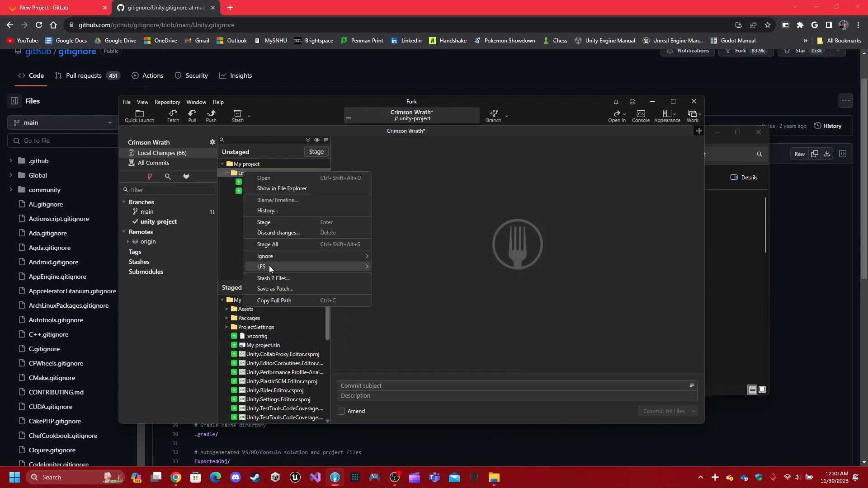
pyautogui.moveTo(322, 256)
pyautogui.click(385, 256)
pyautogui.click(476, 335)
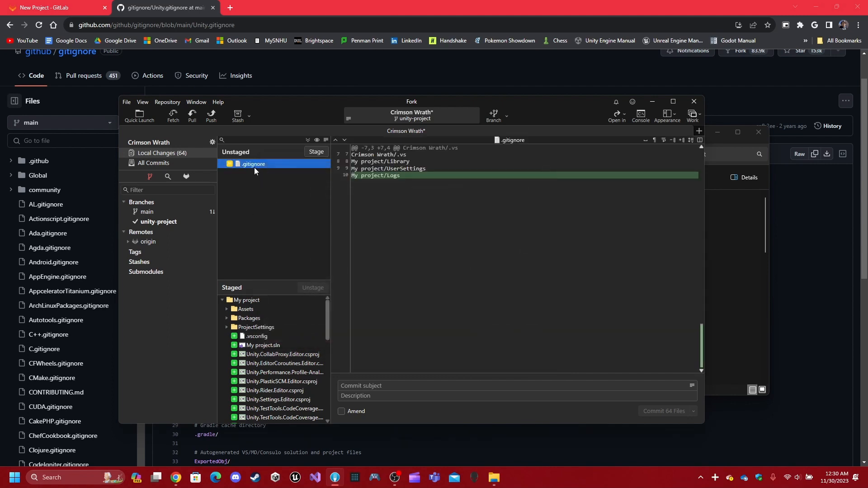
pyautogui.doubleClick(249, 164)
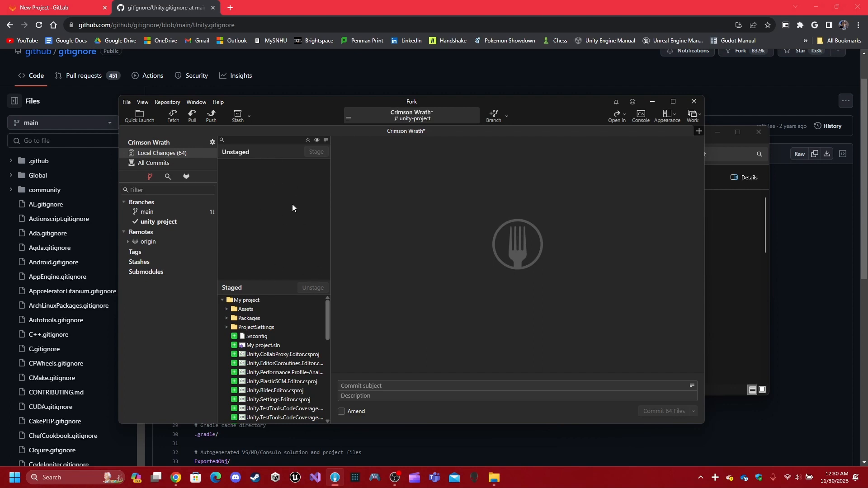
pyautogui.scroll(-3, 274, 324)
# - Inspect the context menus of the staged My project folder and .vsconfig without running any action
pyautogui.scroll(3, 275, 330)
pyautogui.rightClick(269, 299)
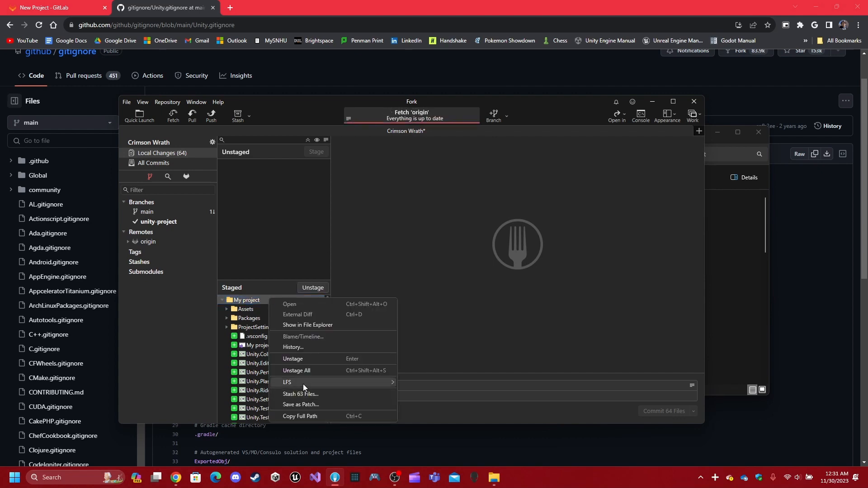
pyautogui.moveTo(303, 384)
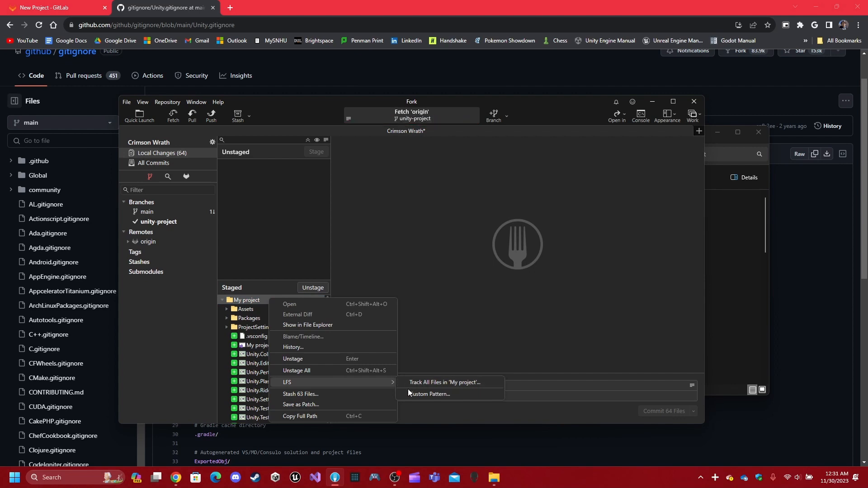
pyautogui.click(285, 200)
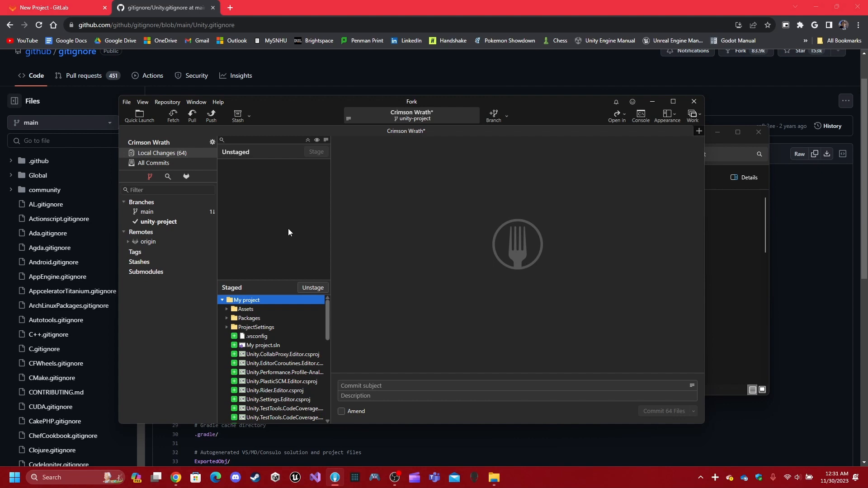
pyautogui.rightClick(275, 336)
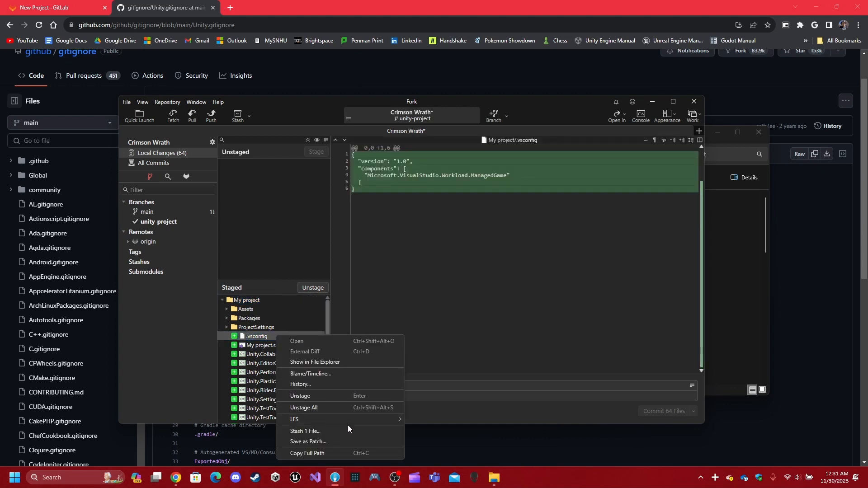
pyautogui.click(276, 194)
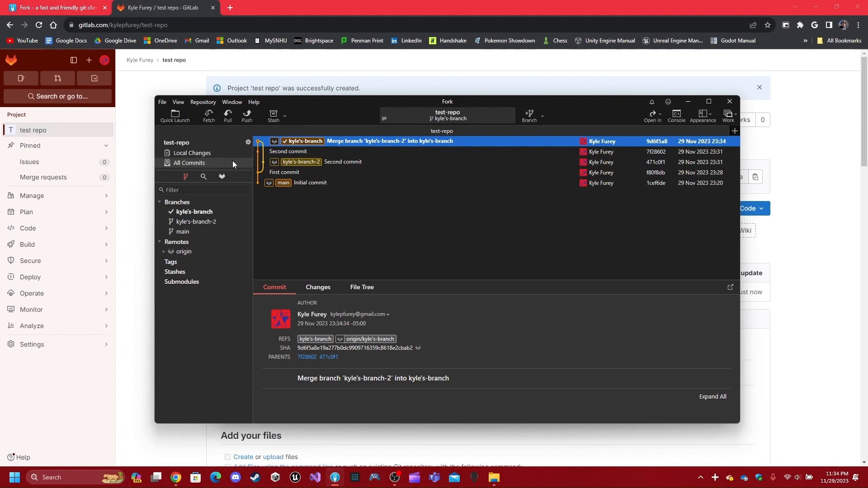
pyautogui.click(196, 152)
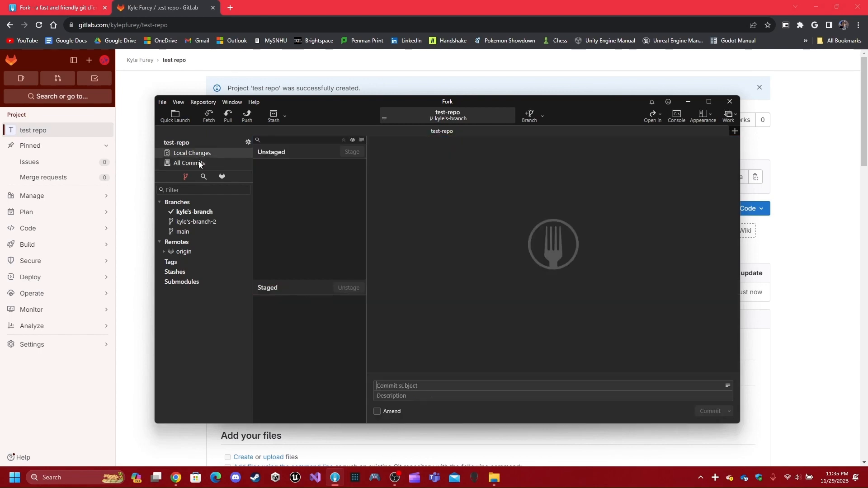
pyautogui.click(199, 162)
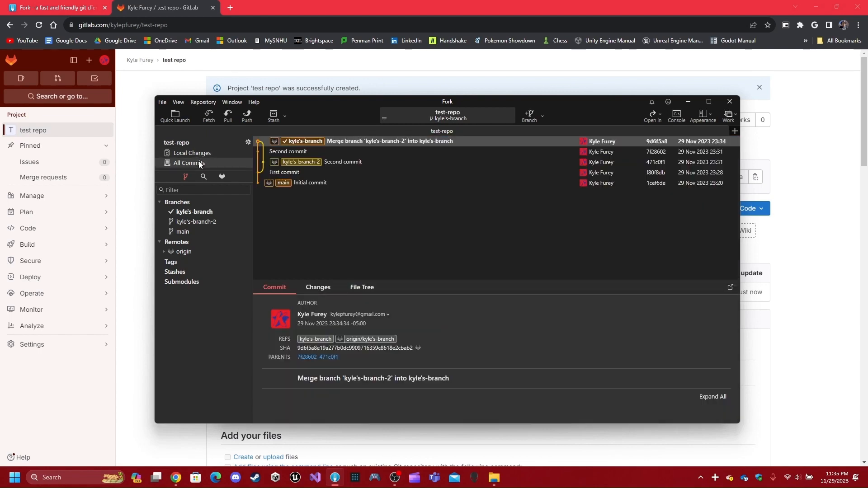
pyautogui.click(362, 172)
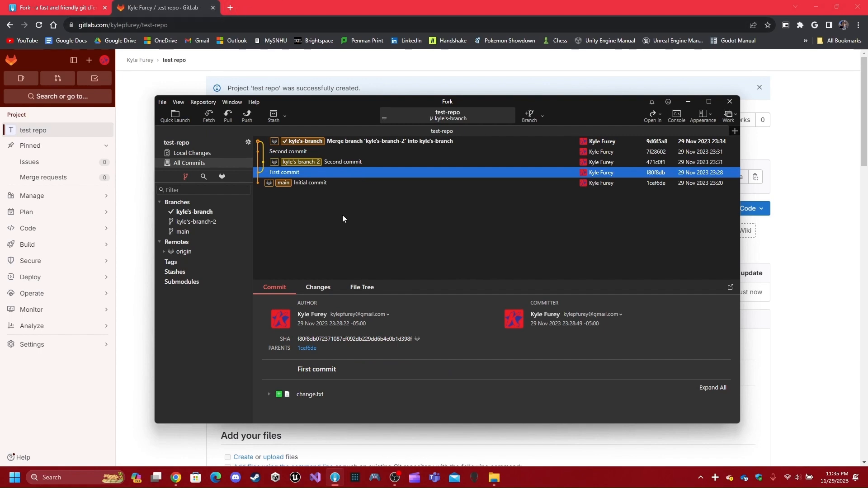
pyautogui.click(349, 143)
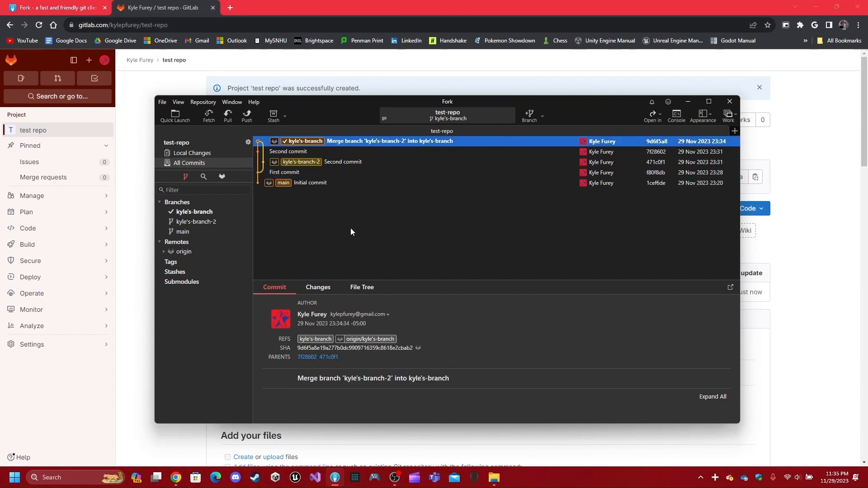